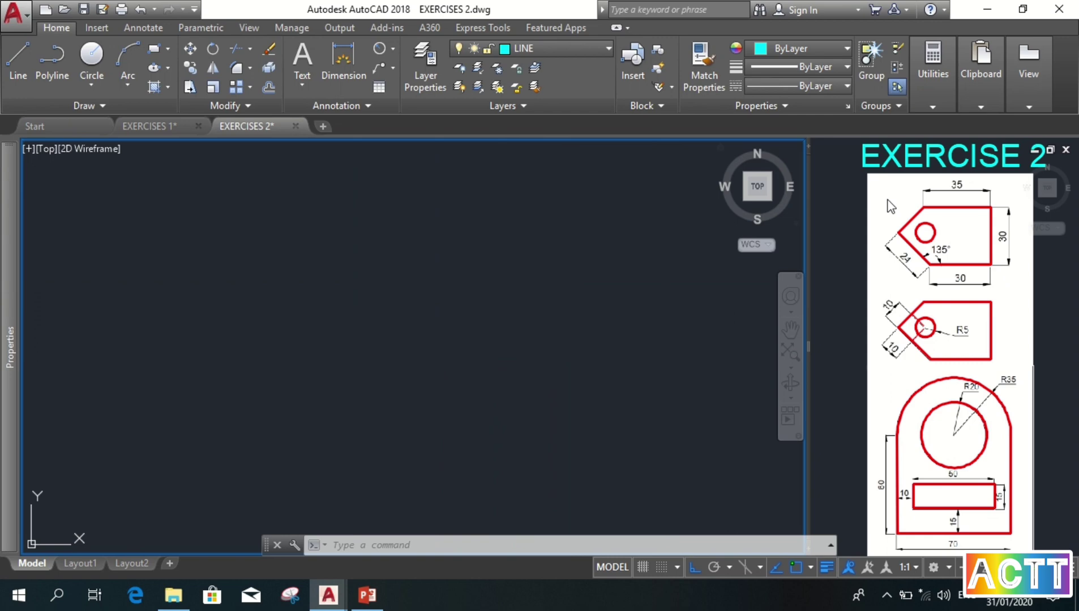
# Draw connected 35, 30 and 30-unit lines for the first plate's top, right side and bottom
pyautogui.click(950, 154)
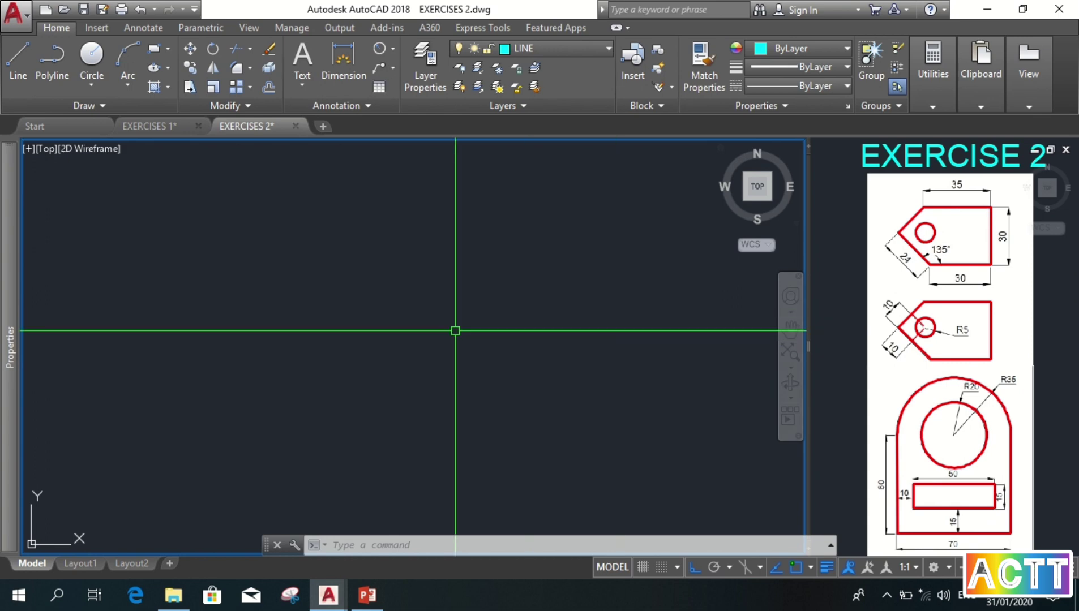
pyautogui.press('l')
pyautogui.press('Return')
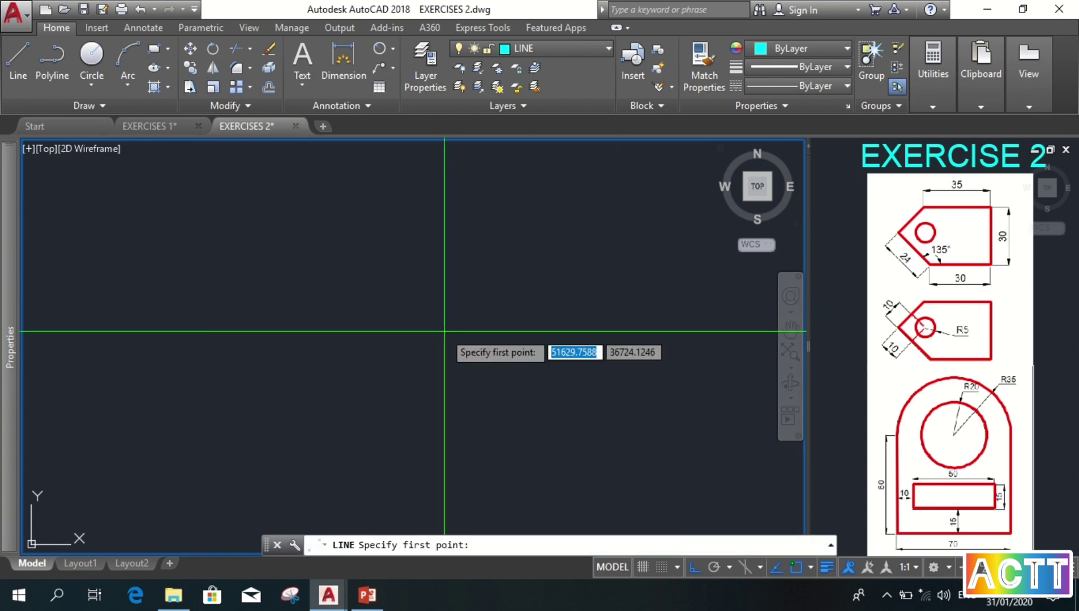
pyautogui.click(352, 332)
pyautogui.write('35')
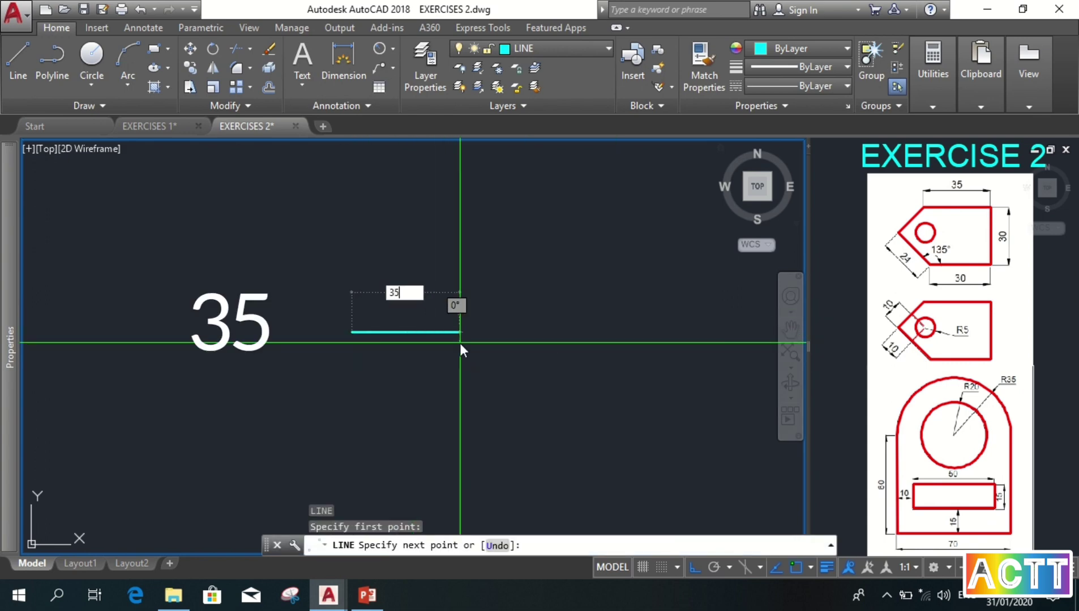
pyautogui.press('Return')
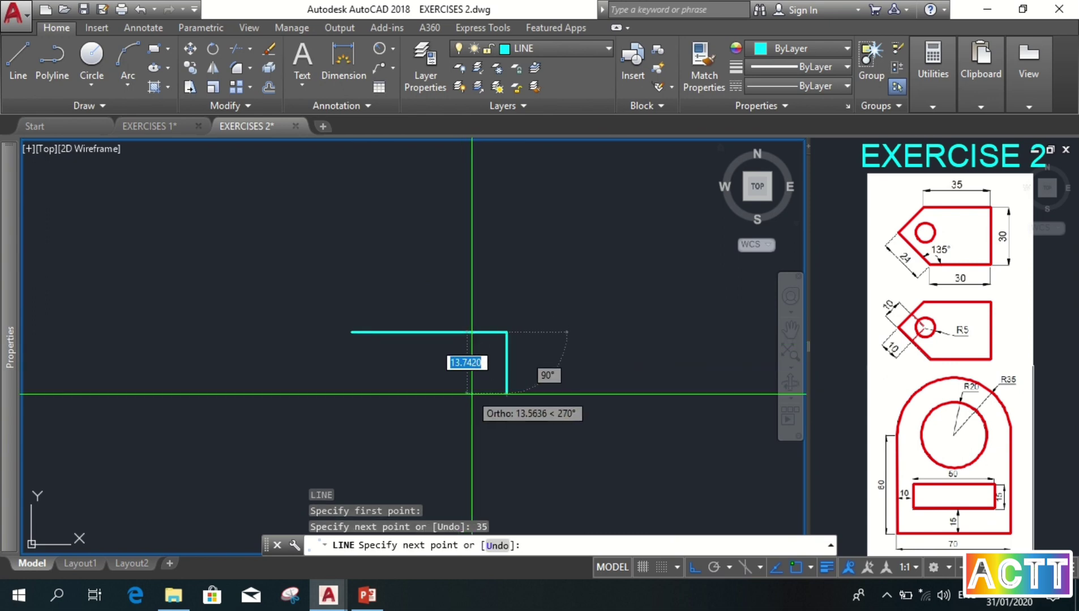
pyautogui.write('30')
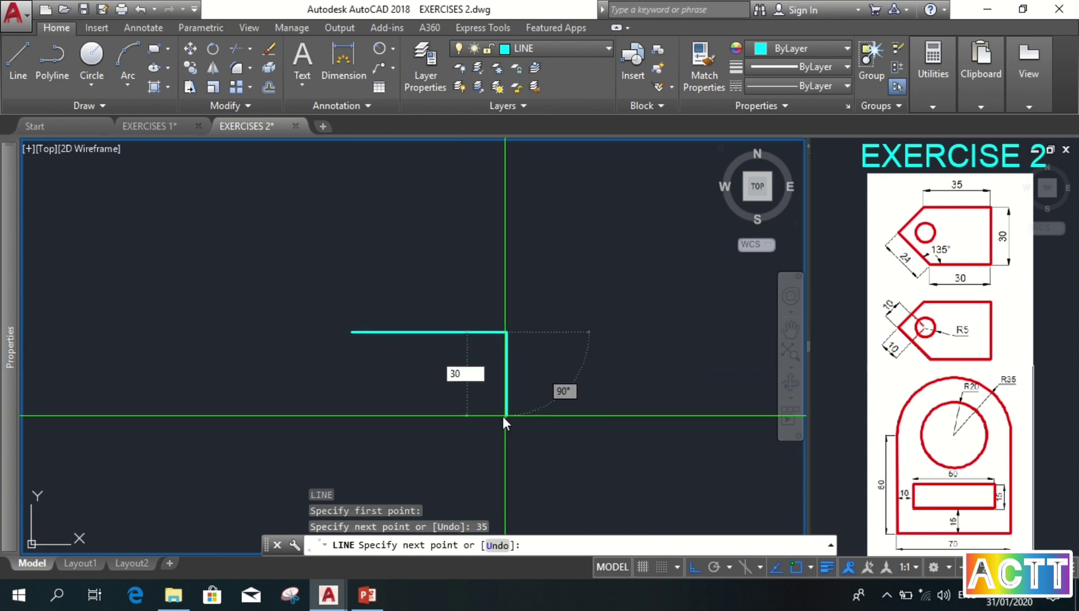
pyautogui.press('Return')
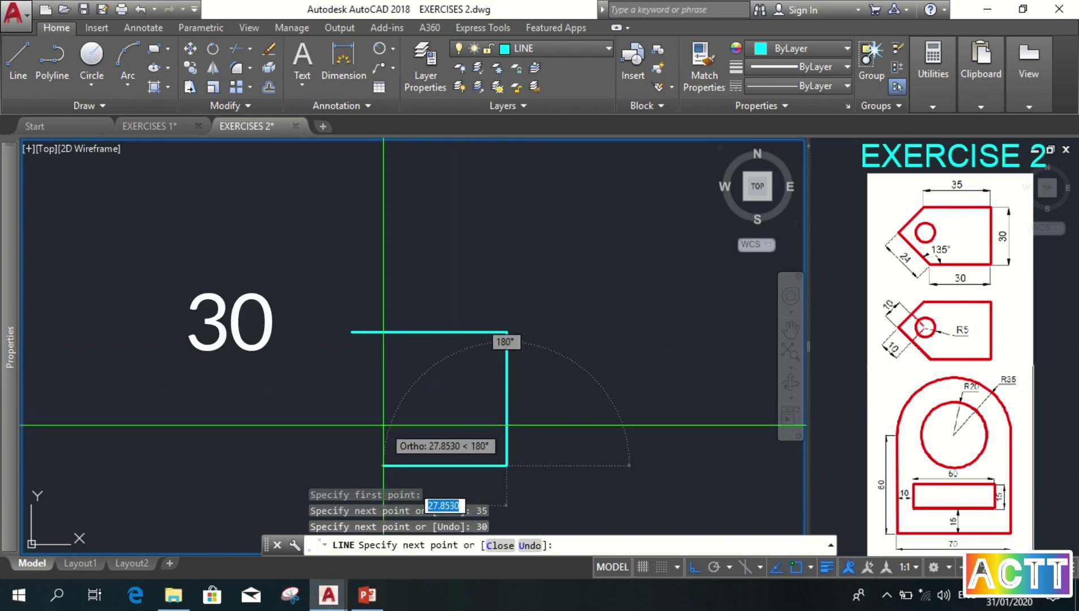
pyautogui.write('30')
pyautogui.press('Return')
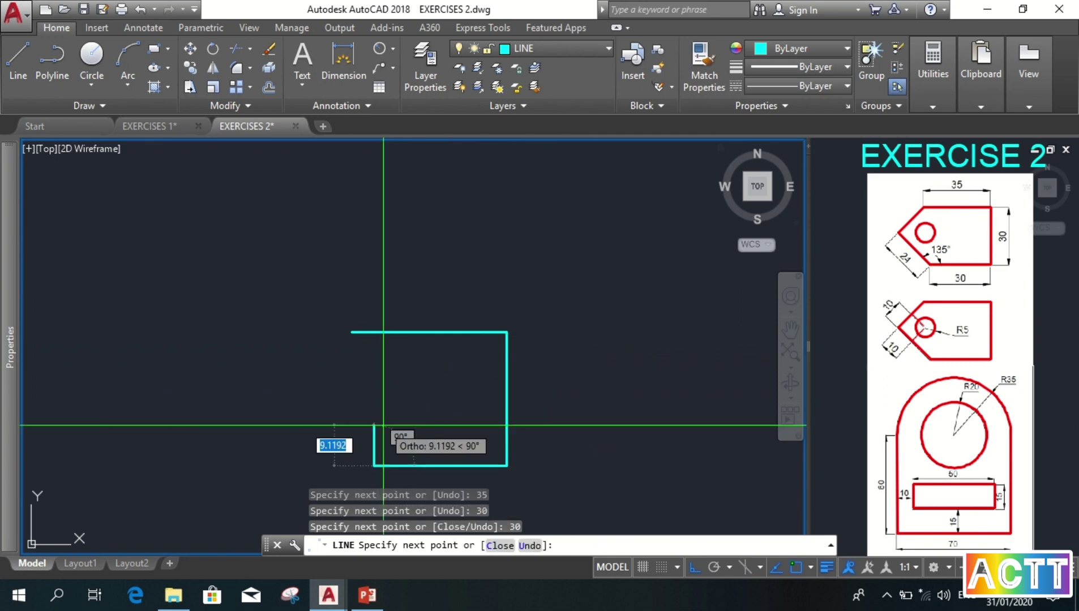
pyautogui.press('Return')
pyautogui.moveTo(385, 432); pyautogui.dragTo(416, 373, button='middle')
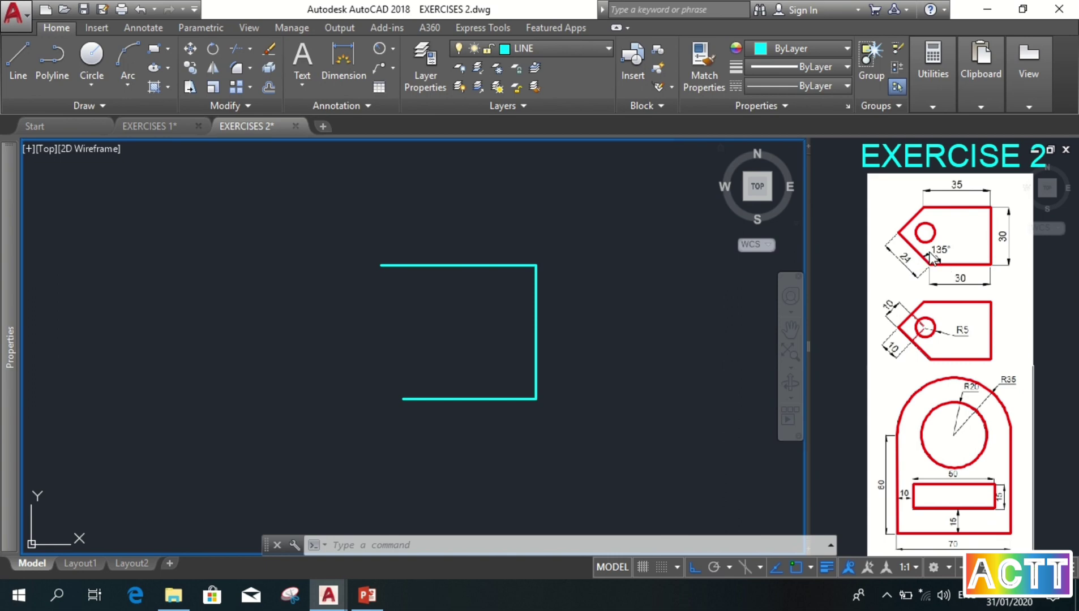
# Draw a separate 24-unit straight line below the plate
pyautogui.press('l')
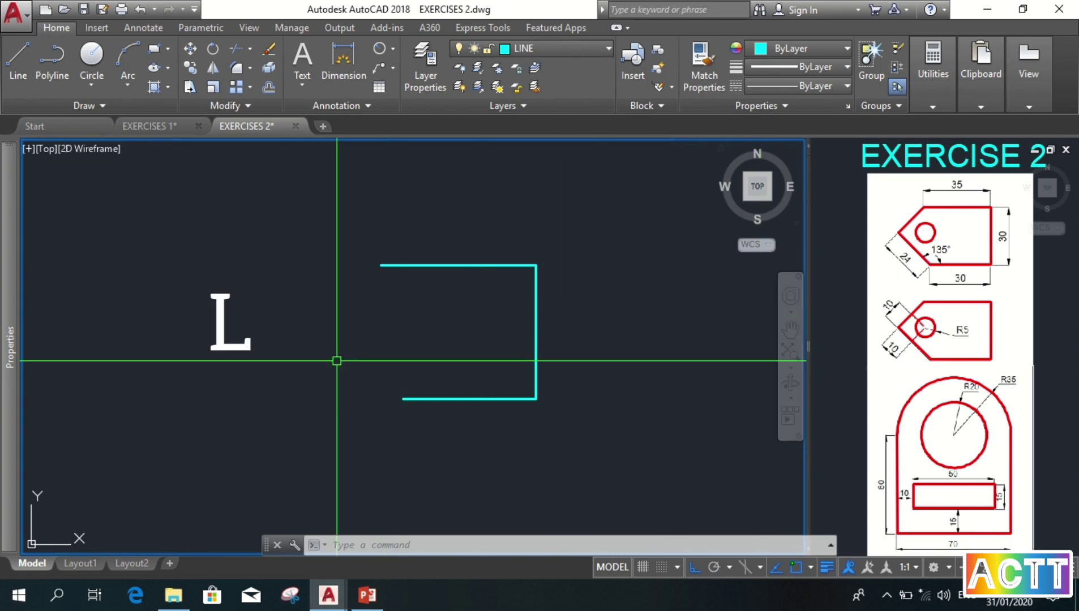
pyautogui.press('Return')
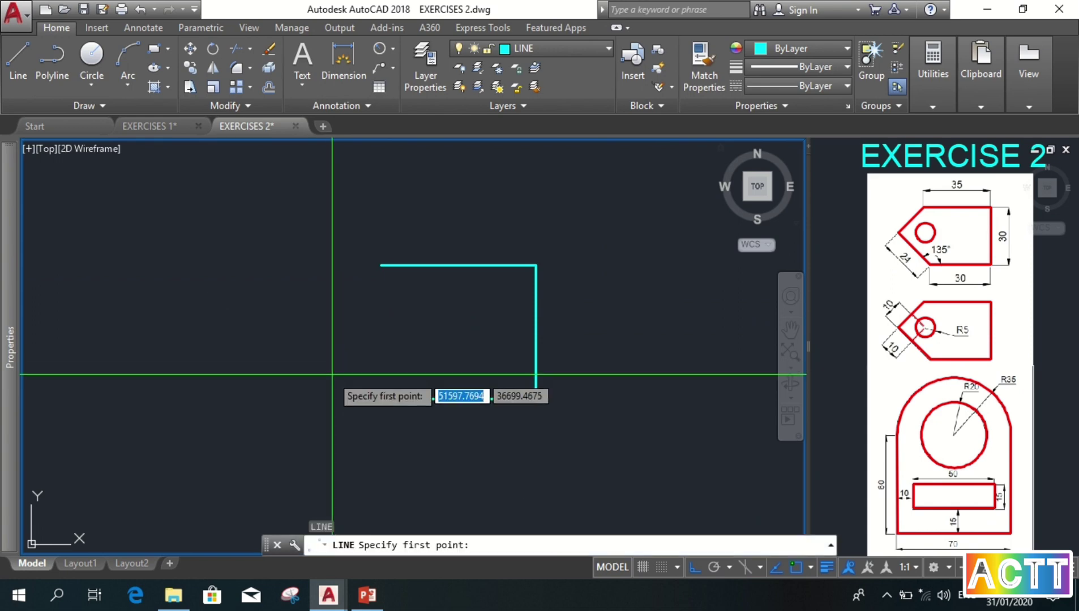
pyautogui.click(312, 358)
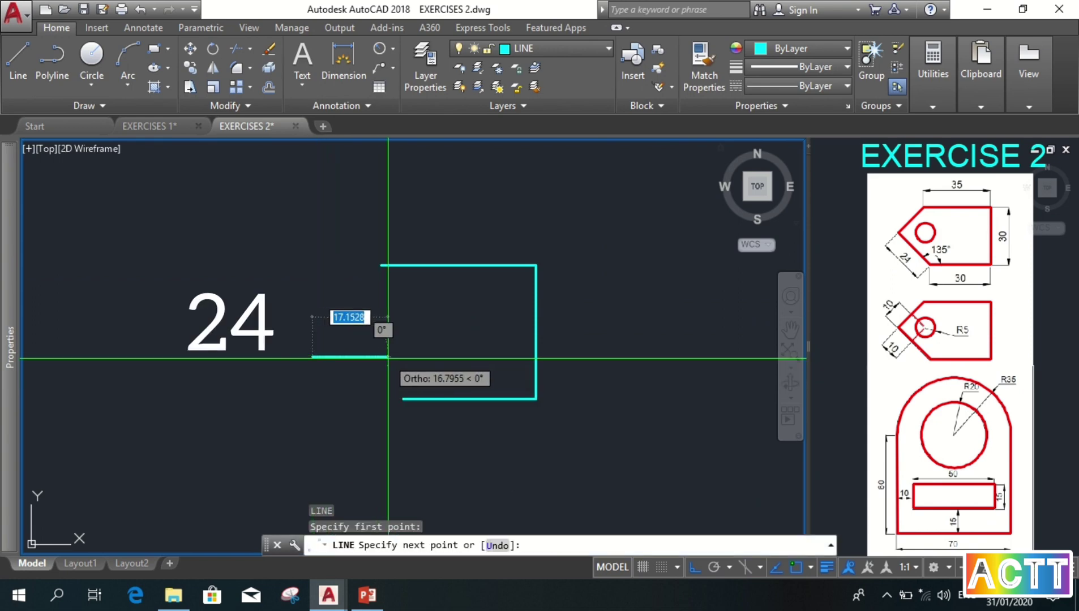
pyautogui.write('24')
pyautogui.press('Return')
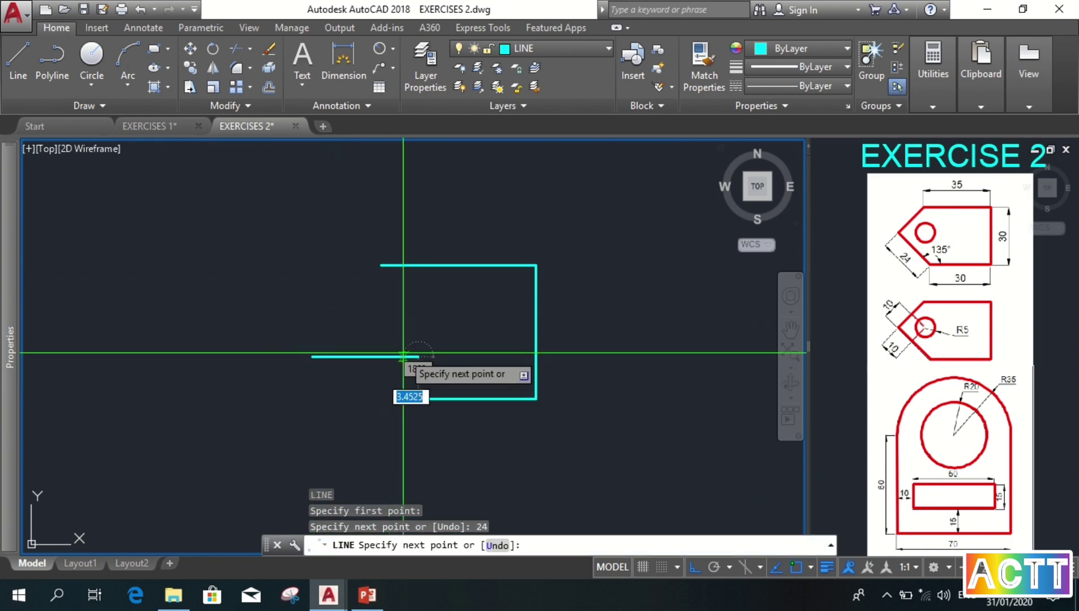
pyautogui.press('Return')
# Rotate the 24-unit line 135° about its left end
pyautogui.write('RO')
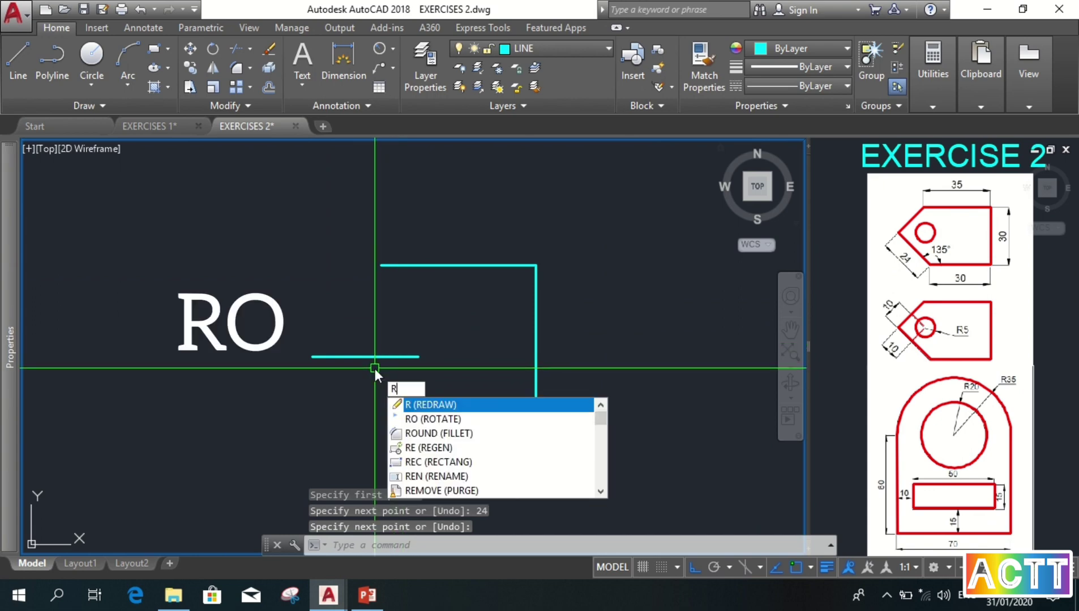
pyautogui.press('Return')
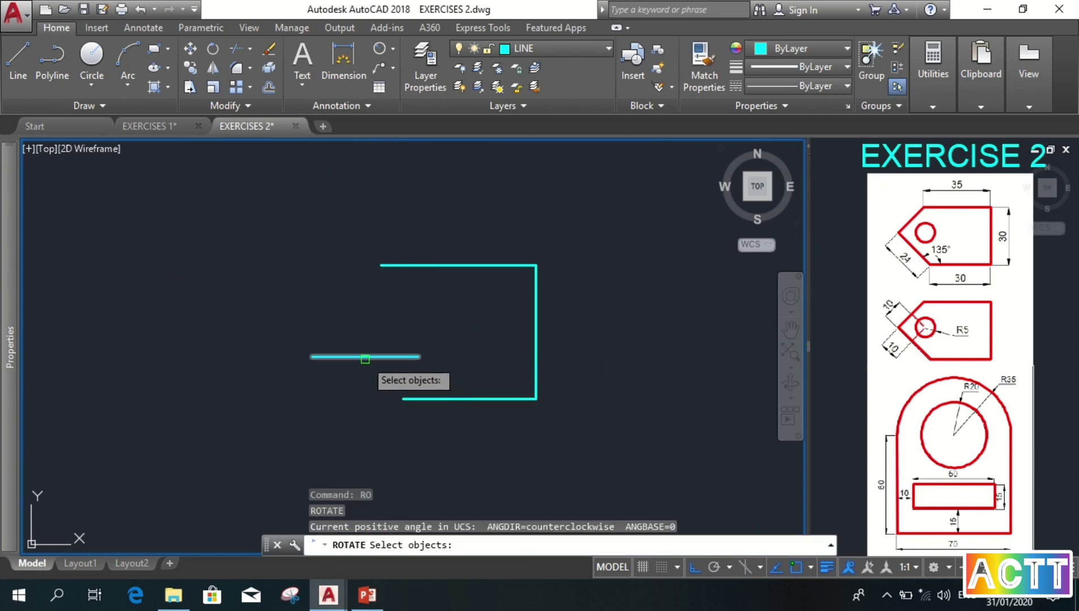
pyautogui.click(365, 357)
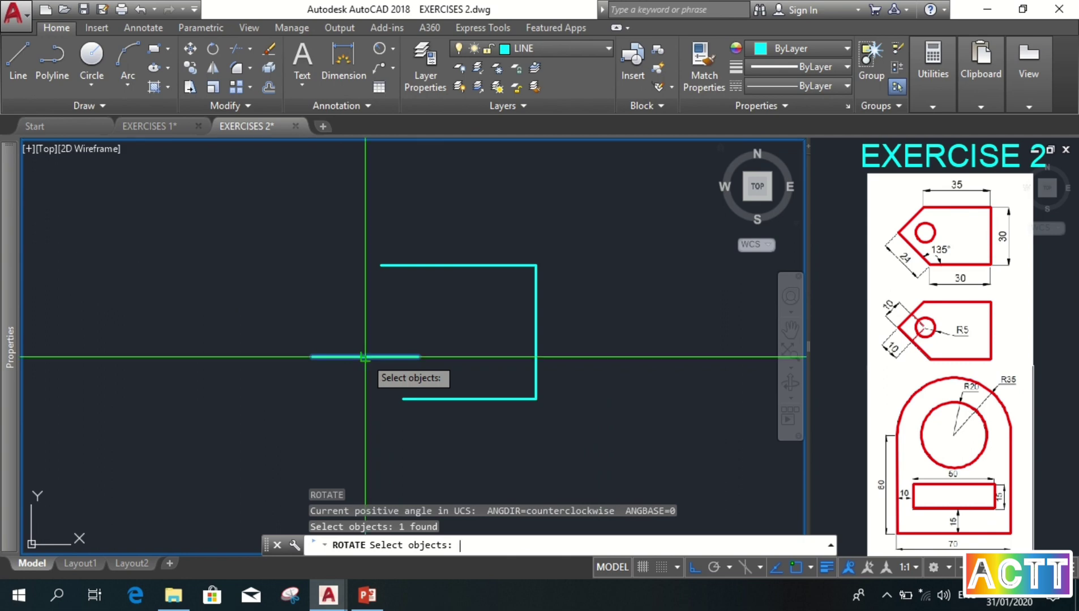
pyautogui.press('Return')
pyautogui.click(317, 356)
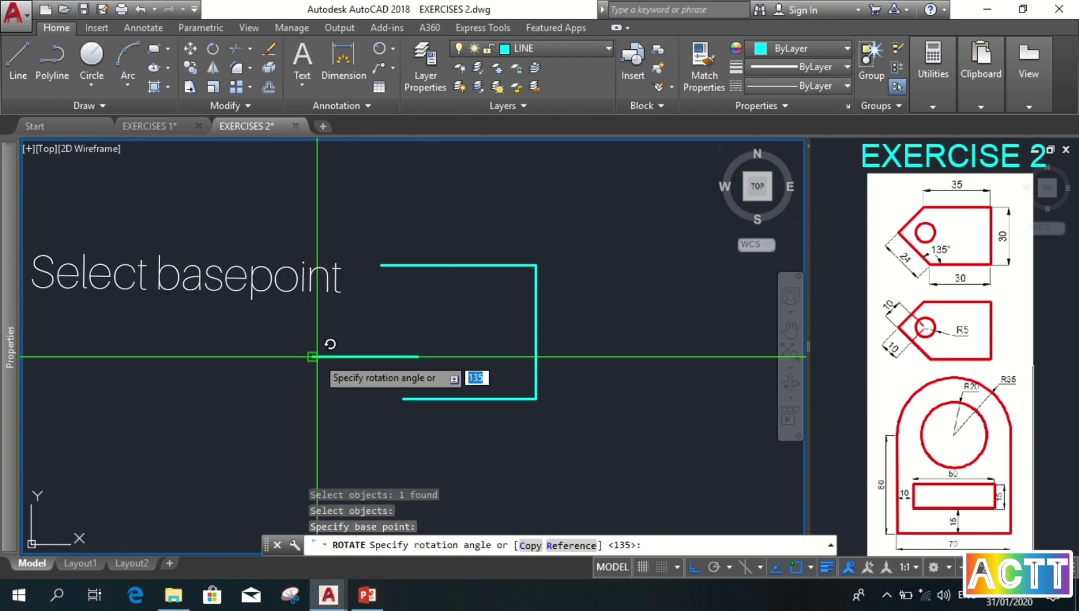
pyautogui.write('13')
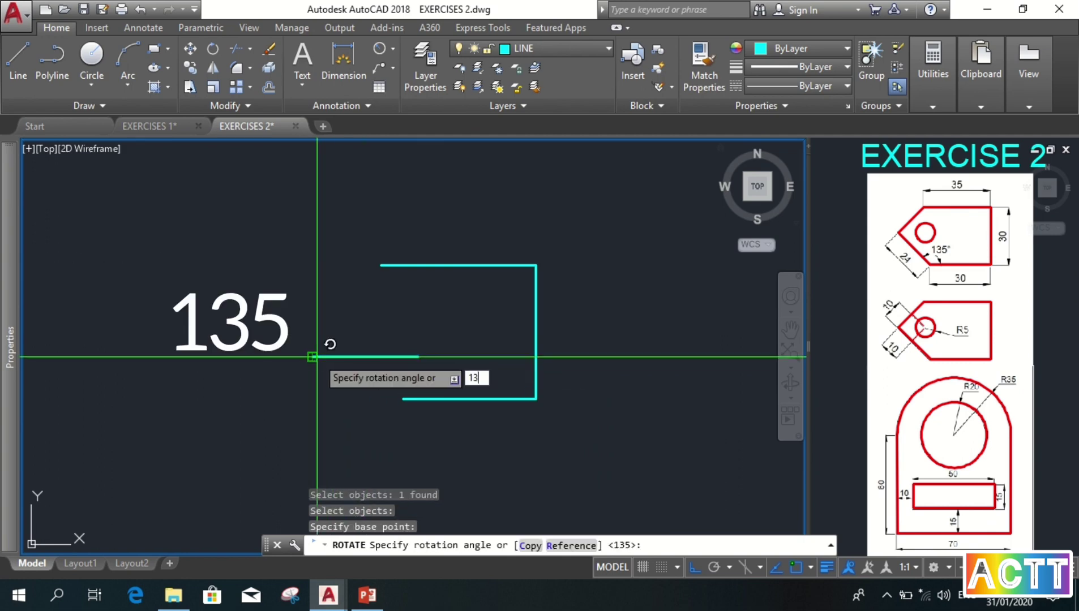
pyautogui.write('5')
pyautogui.press('Return')
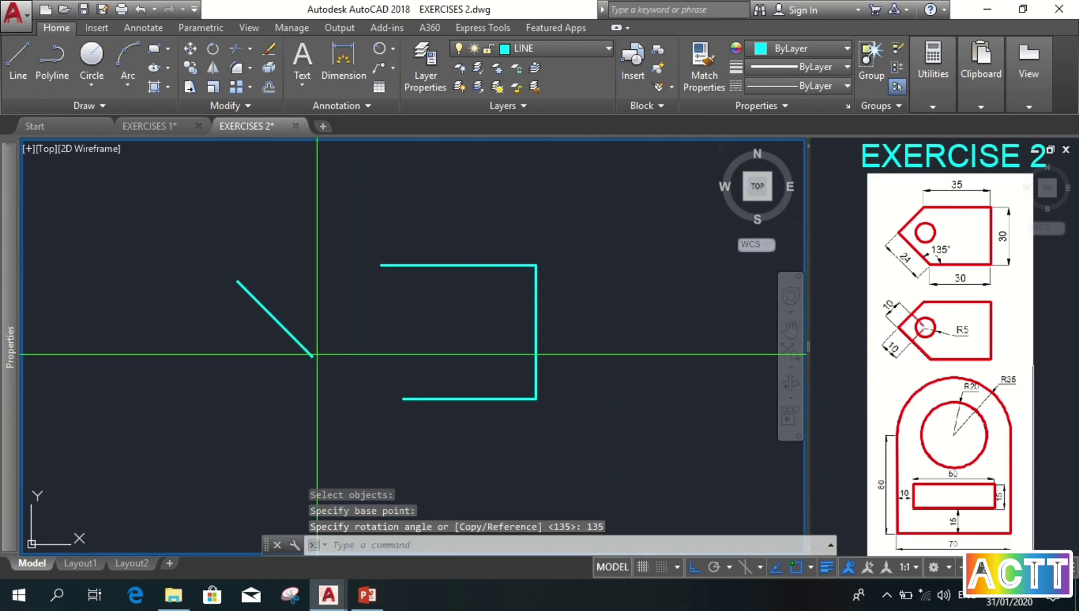
# Grip-move the slanted 24-unit line onto the bottom edge's end
pyautogui.click(312, 356)
pyautogui.click(312, 357)
pyautogui.press('space')
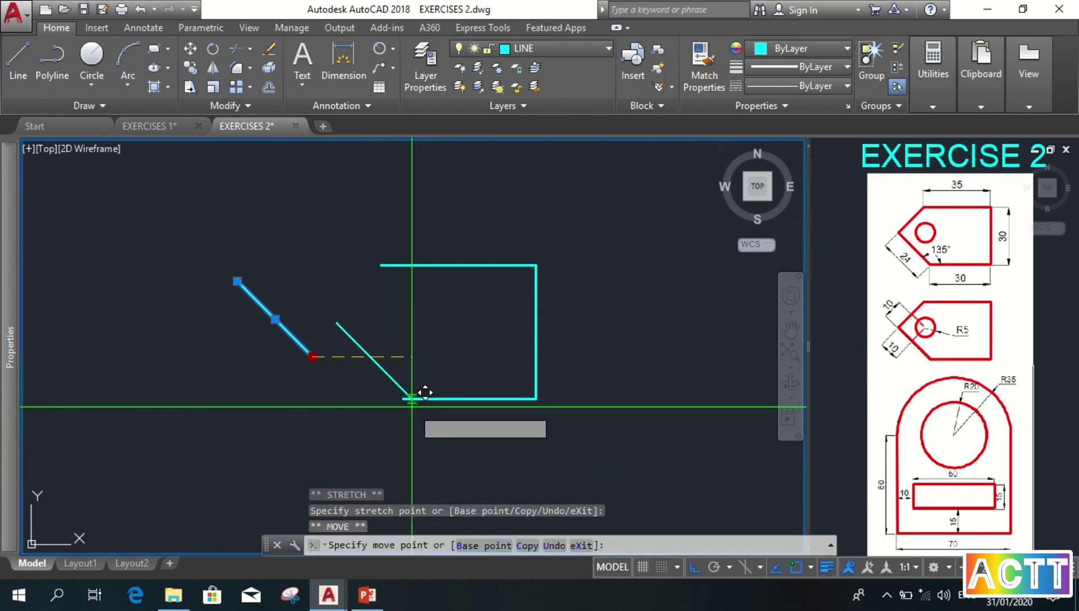
pyautogui.click(402, 399)
pyautogui.press('Escape')
# Draw a diagonal from the slanted edge's free end to the top edge's left end
pyautogui.write('L')
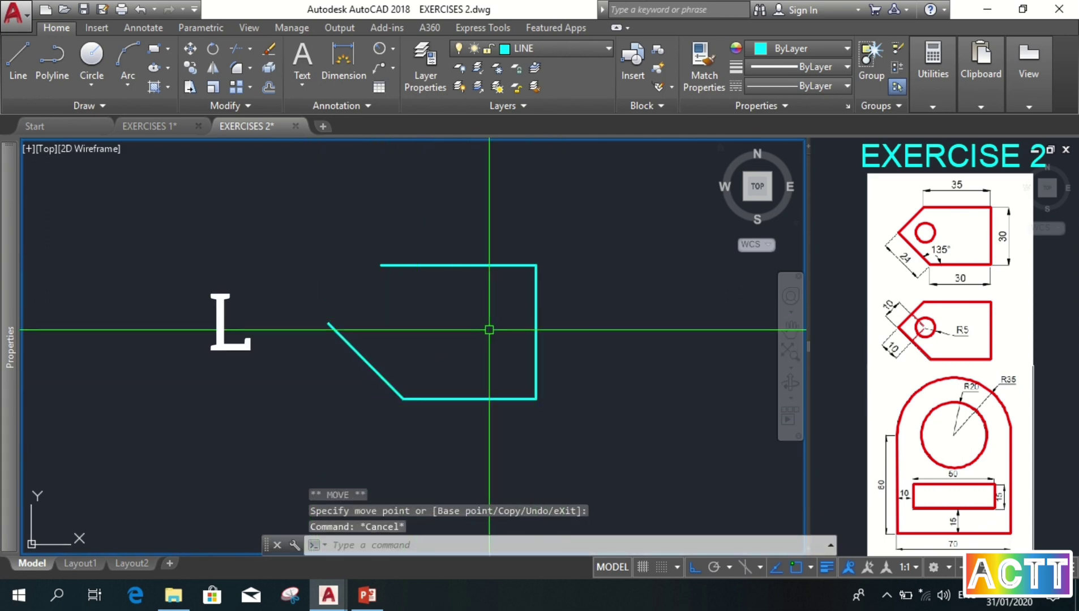
pyautogui.press('Return')
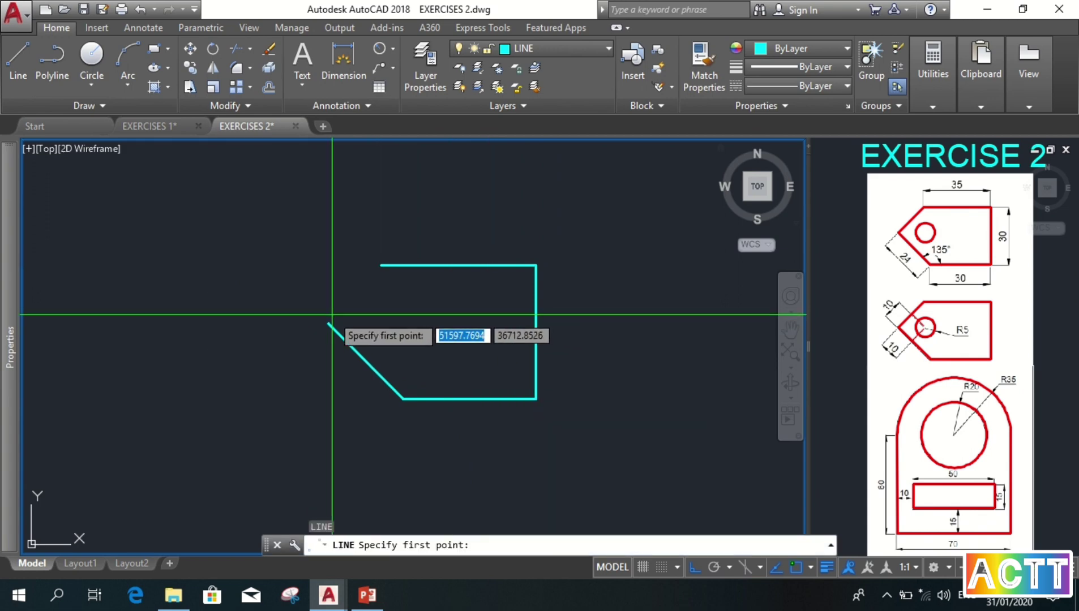
pyautogui.click(328, 324)
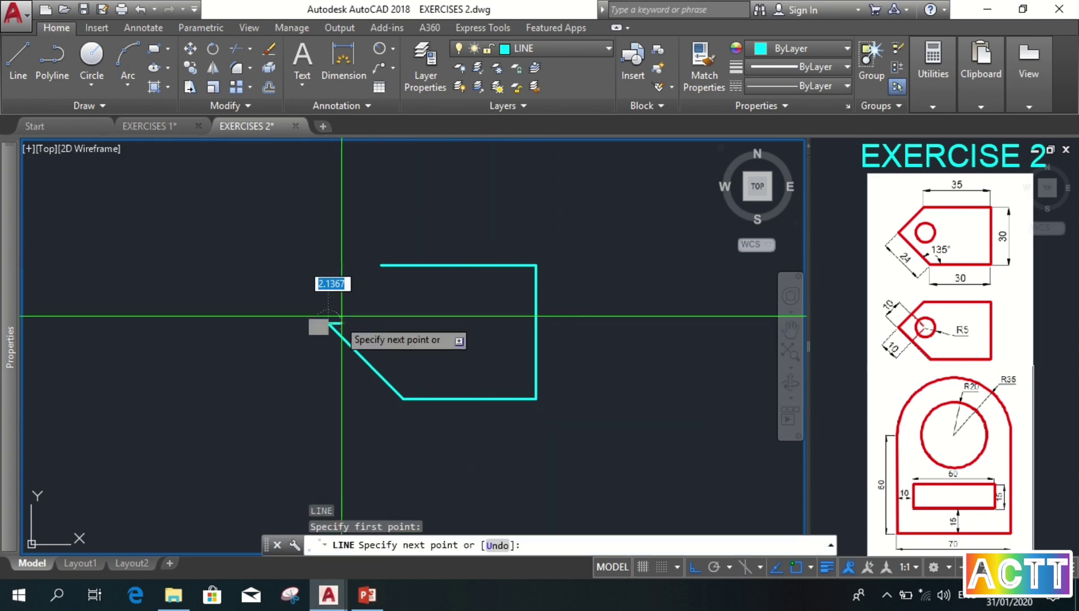
pyautogui.click(381, 265)
pyautogui.press('Return')
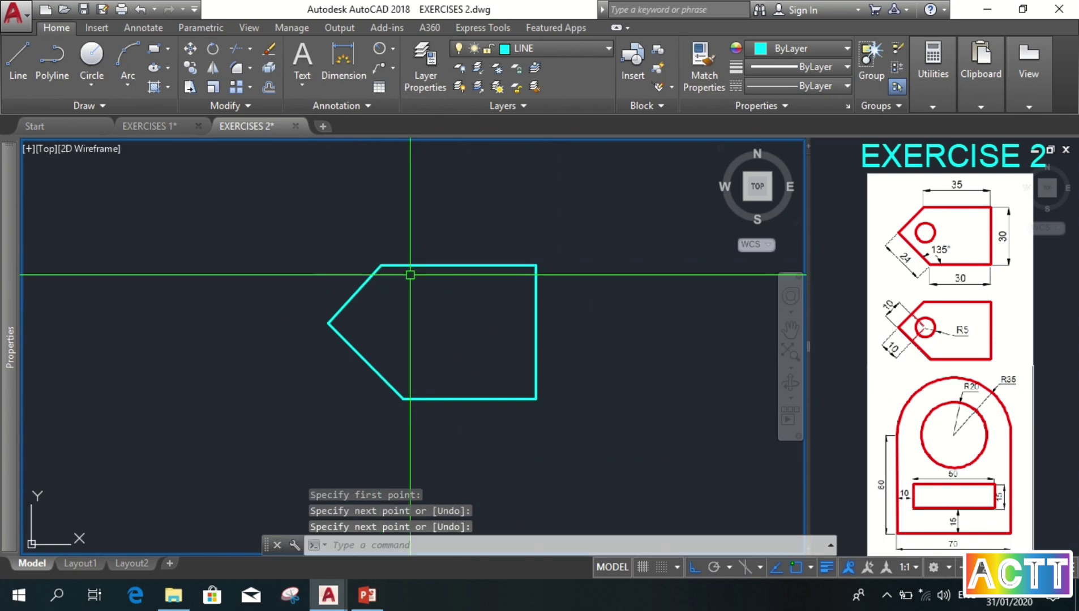
pyautogui.moveTo(446, 333); pyautogui.dragTo(440, 308, button='middle')
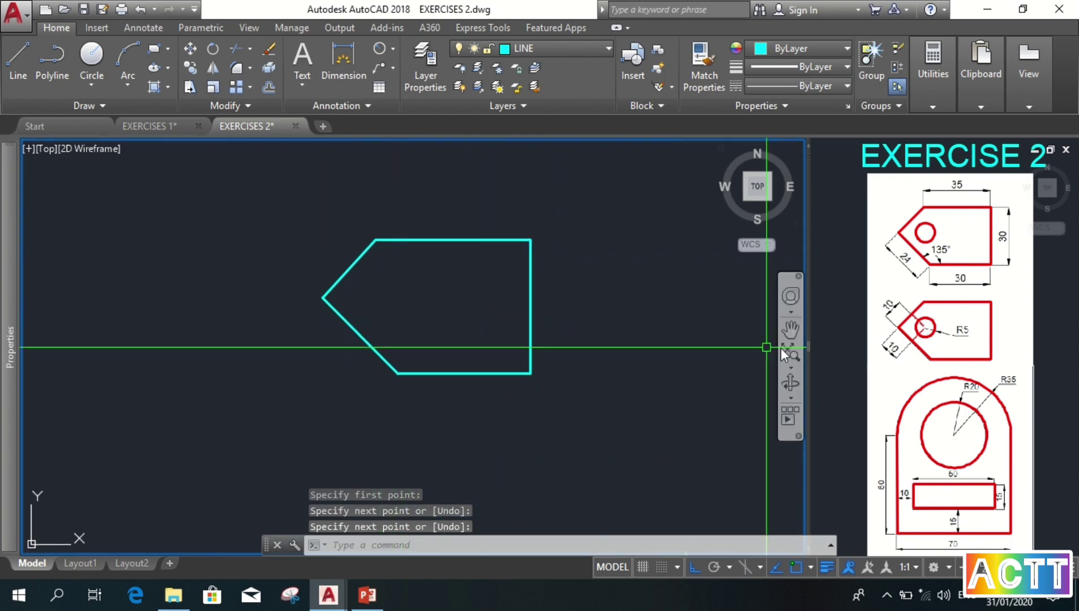
pyautogui.moveTo(612, 370); pyautogui.dragTo(629, 338, button='middle')
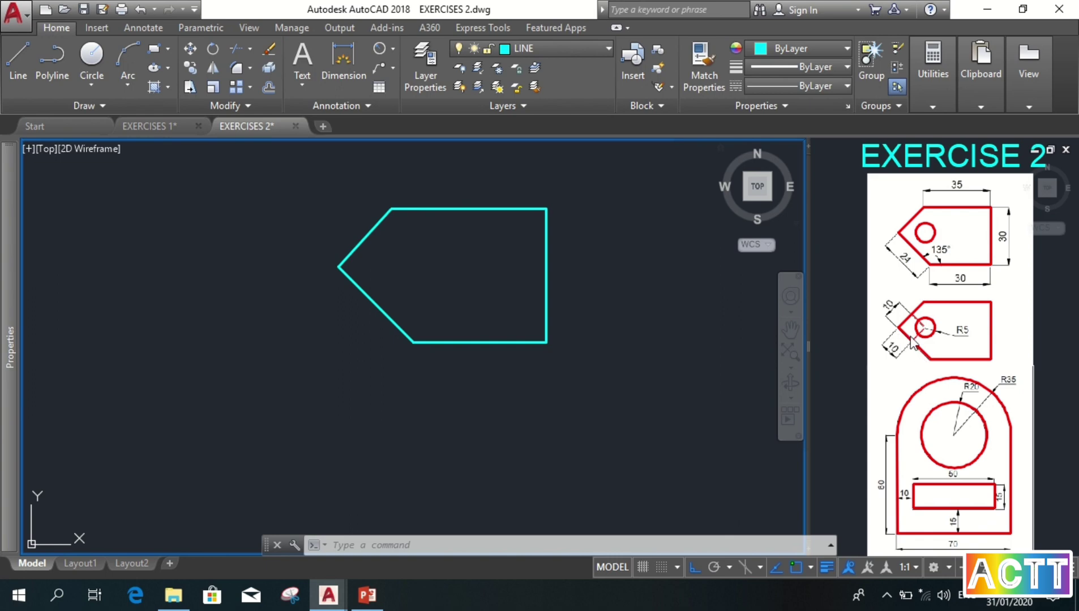
pyautogui.moveTo(446, 298); pyautogui.dragTo(470, 329, button='middle')
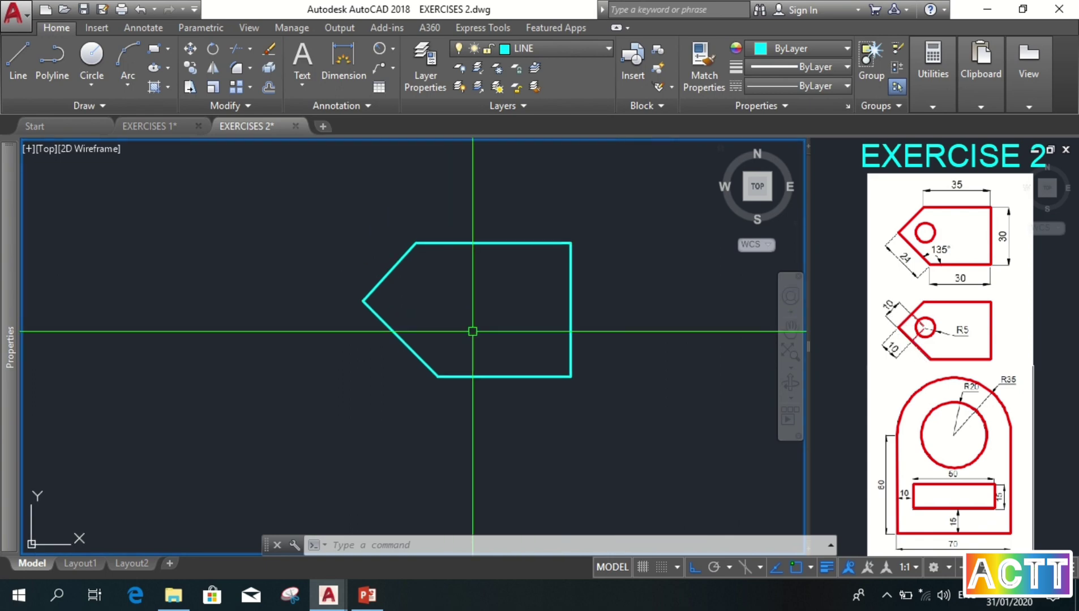
# Offset both angled edges of the pentagon 10 units toward the inside
pyautogui.write('O')
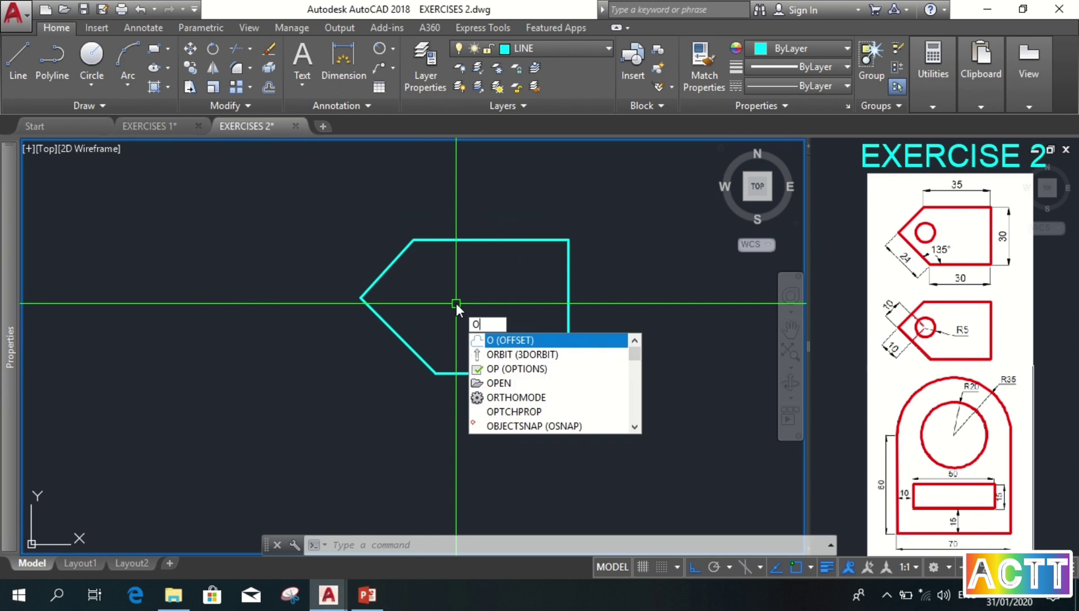
pyautogui.press('Return')
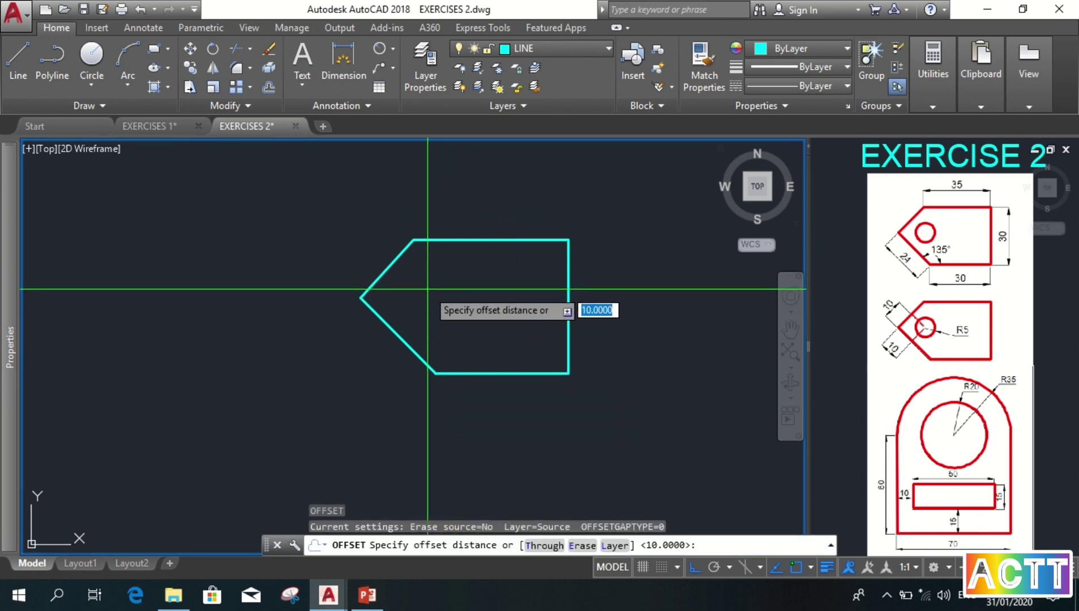
pyautogui.write('10')
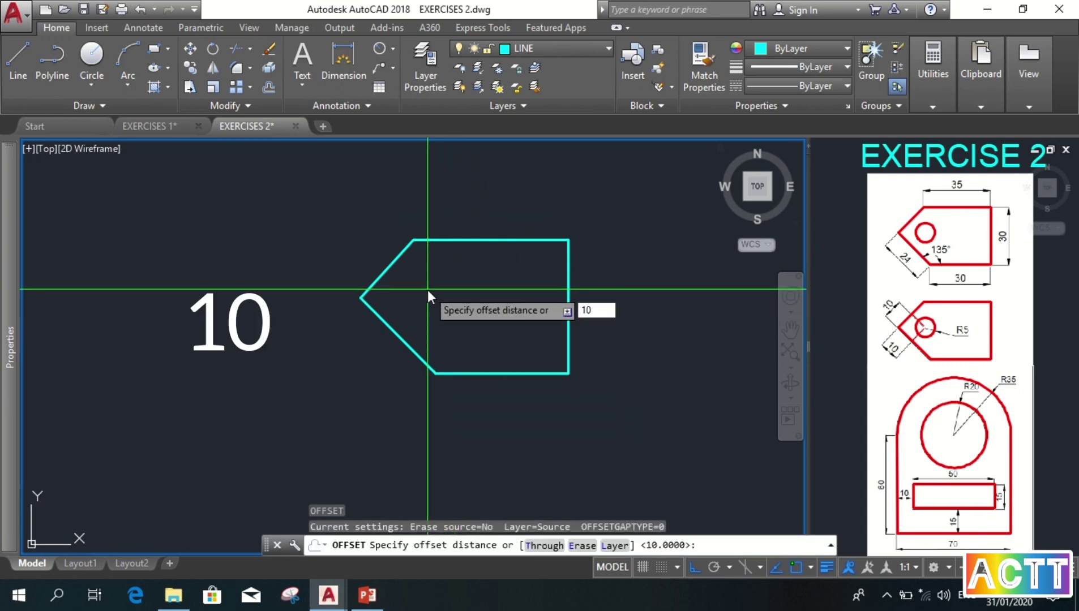
pyautogui.press('Return')
pyautogui.click(391, 264)
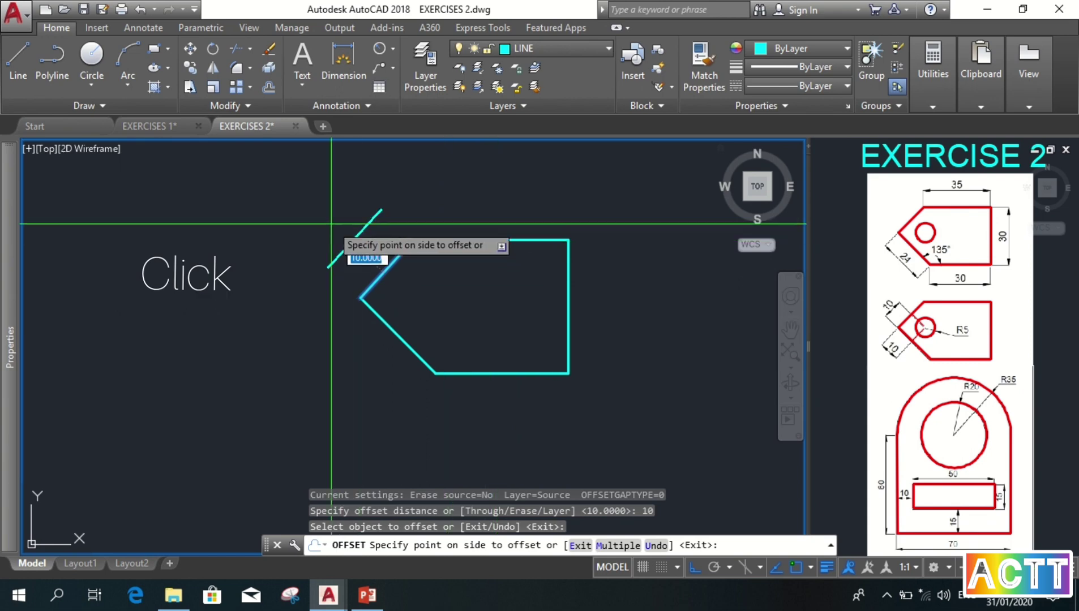
pyautogui.click(483, 308)
pyautogui.click(397, 334)
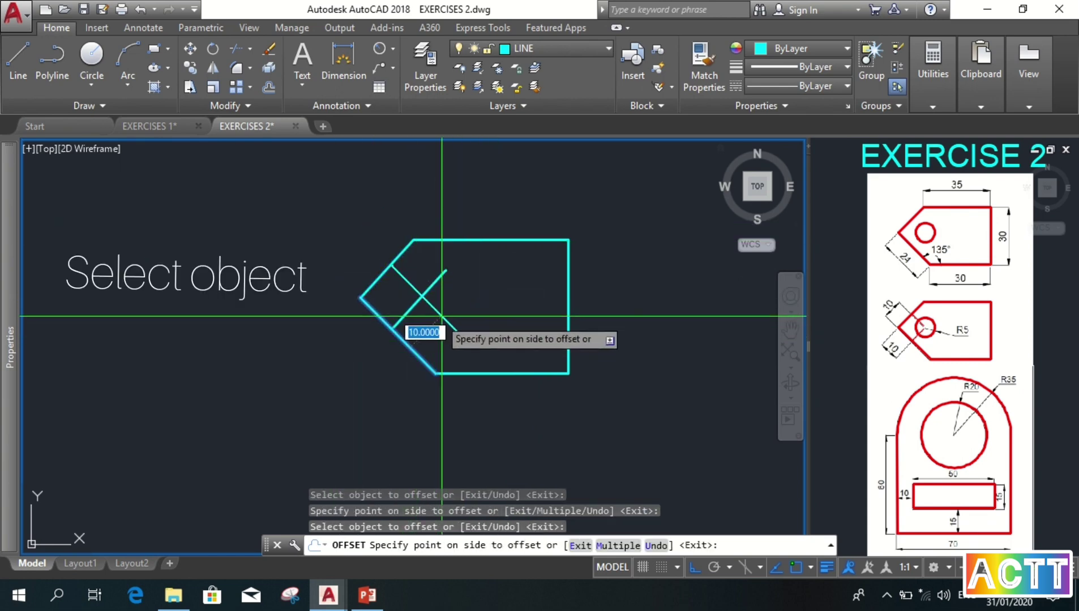
pyautogui.click(471, 304)
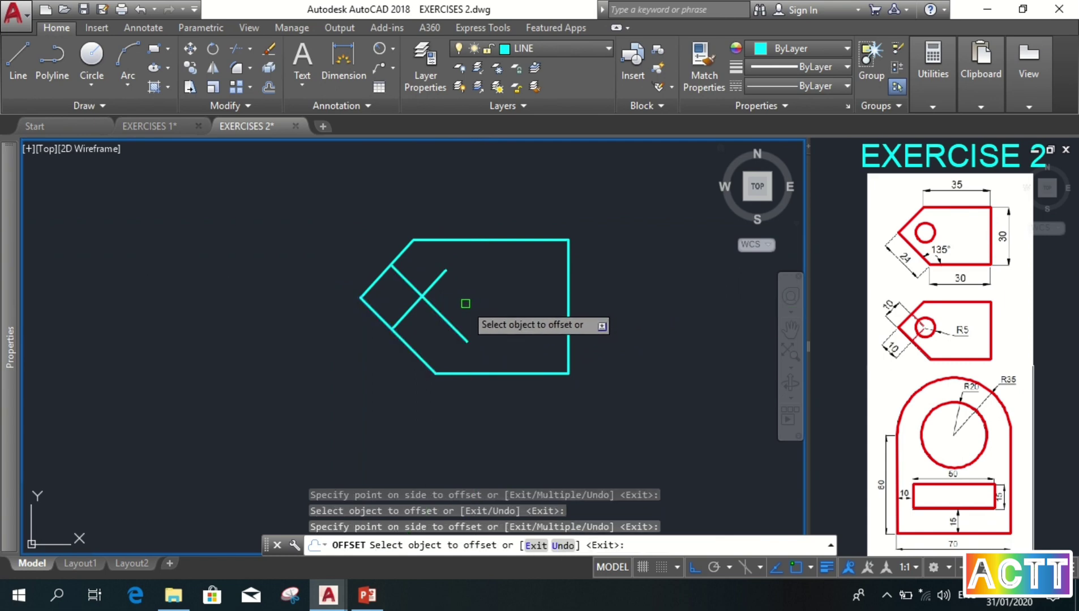
pyautogui.press('Escape')
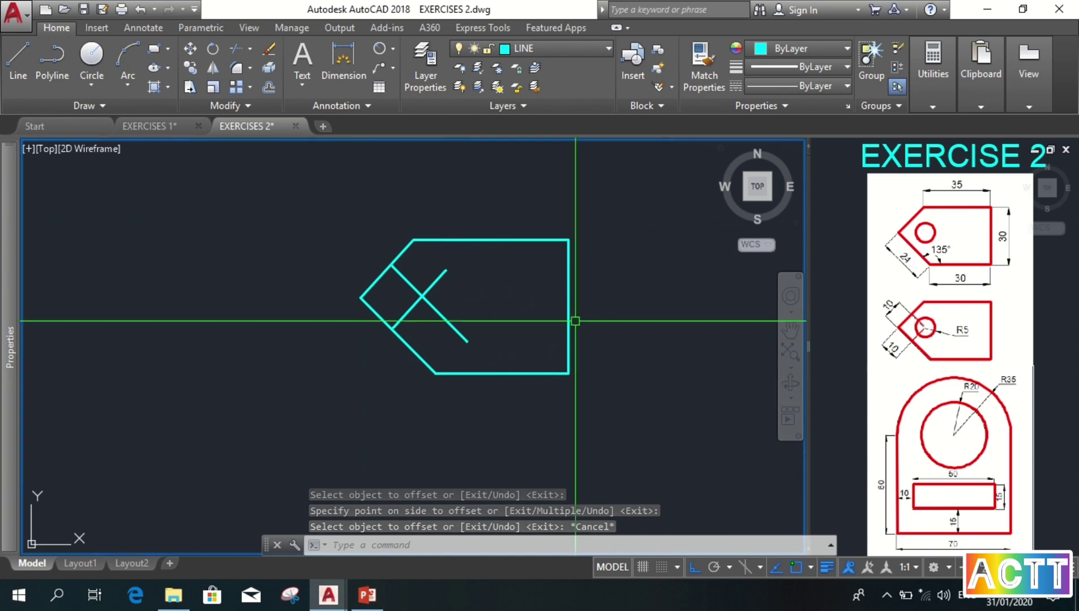
# Draw a radius-5 circle centred on the intersection of the two offset lines
pyautogui.write('c')
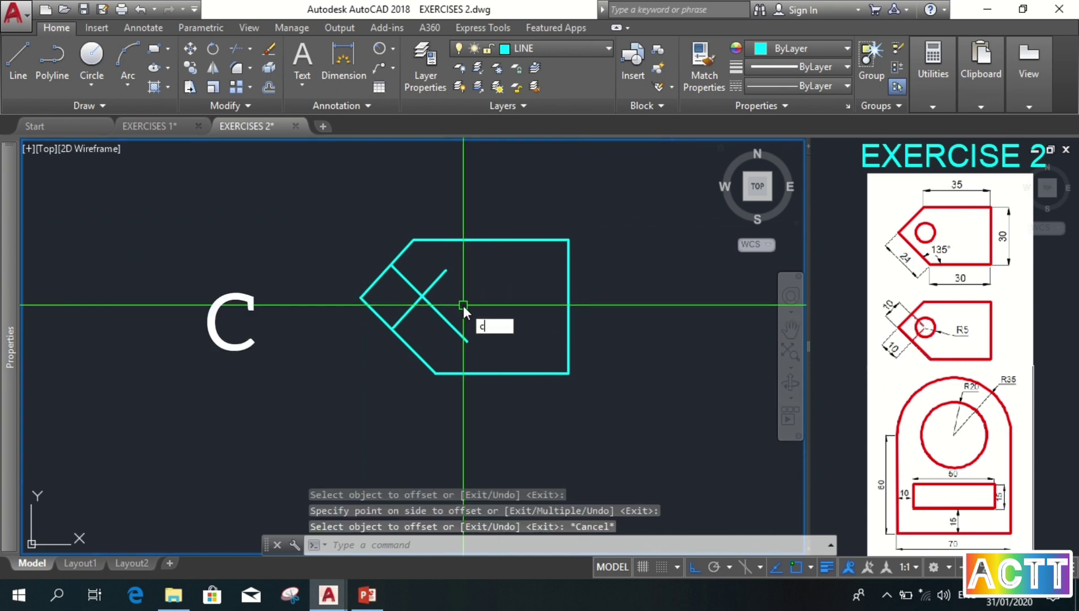
pyautogui.press('Return')
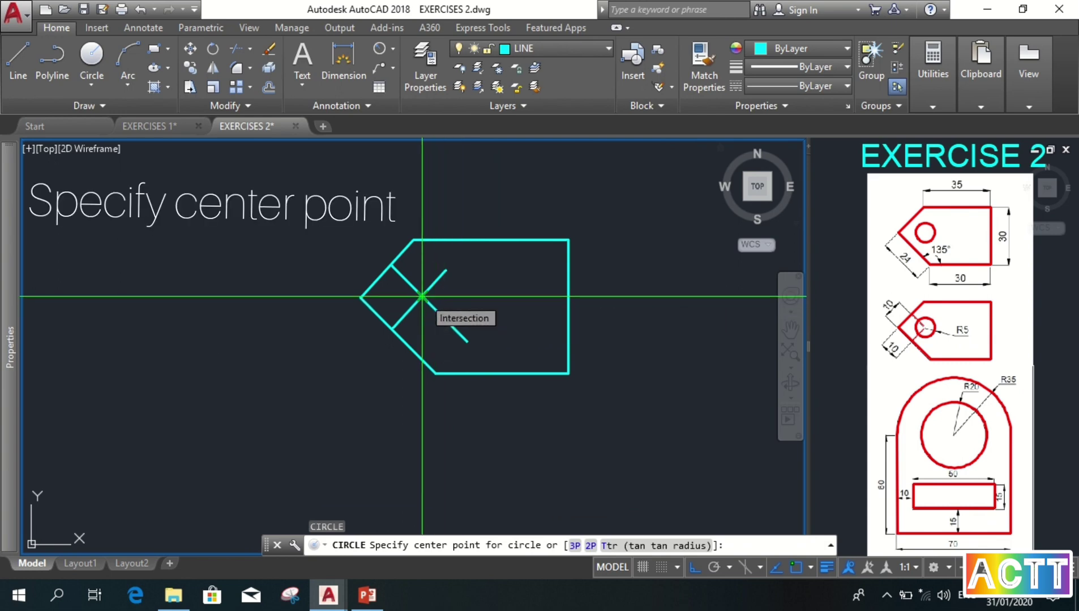
pyautogui.click(422, 295)
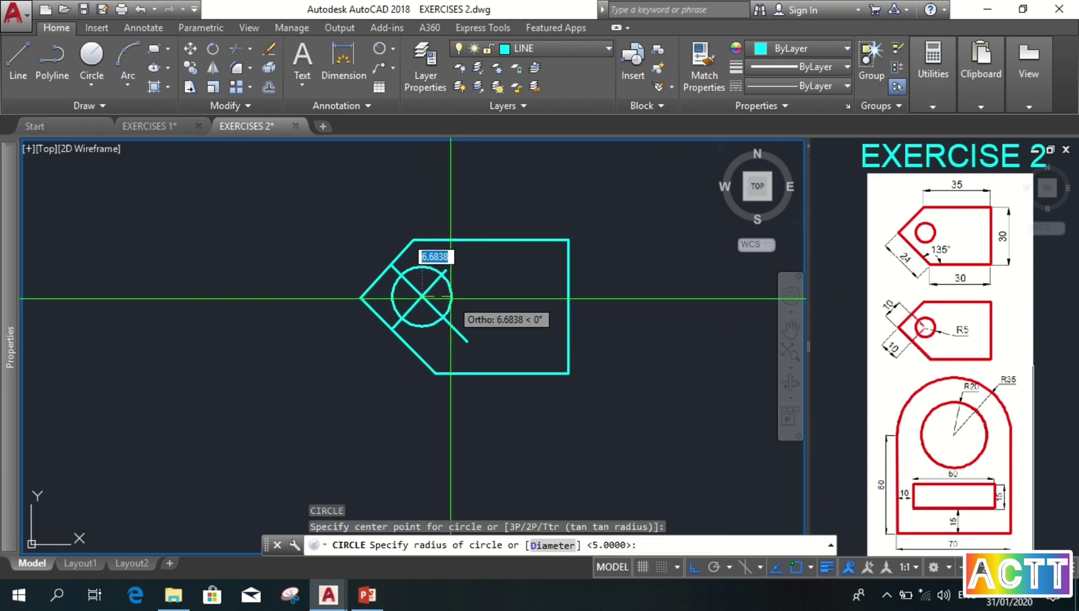
pyautogui.write('5')
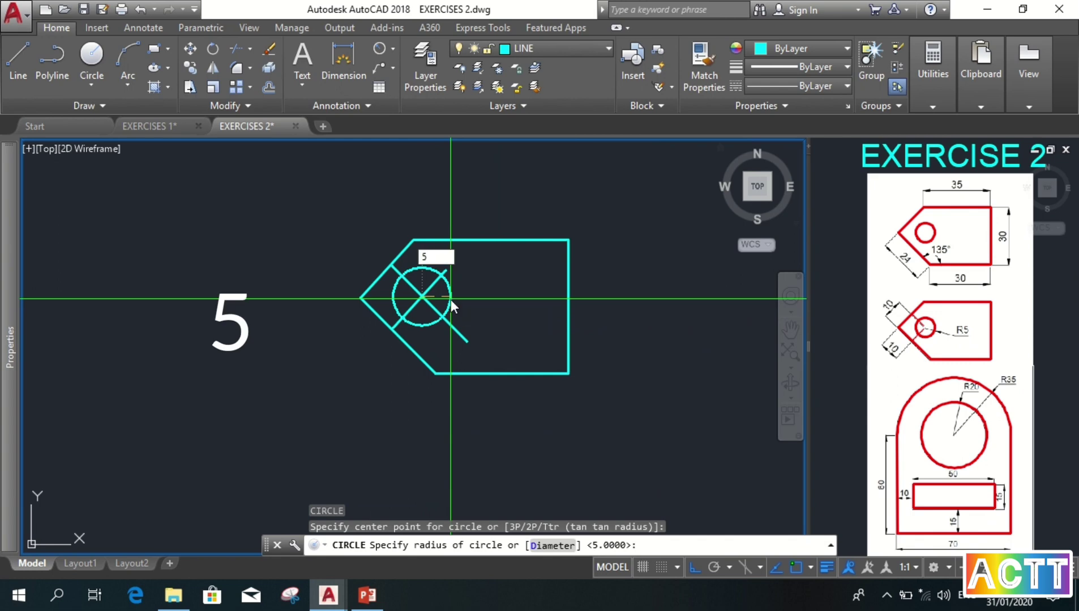
pyautogui.press('Return')
pyautogui.press('Escape')
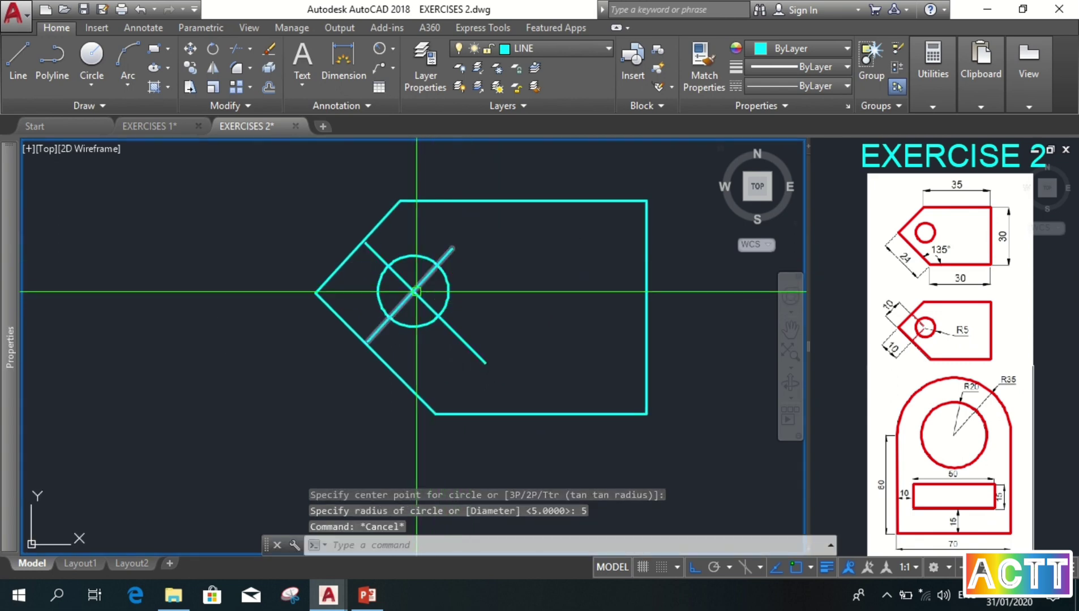
pyautogui.scroll(2, 427, 303)
# Trim the offset lines' ends beyond their crossing, then select the resulting chevron lines
pyautogui.write('tr')
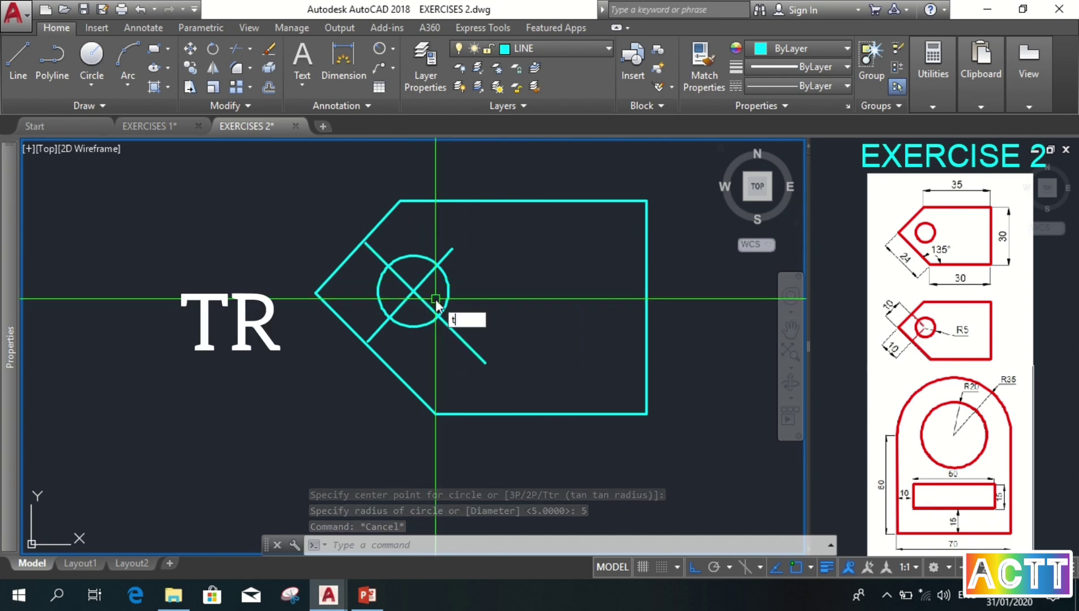
pyautogui.press('Return')
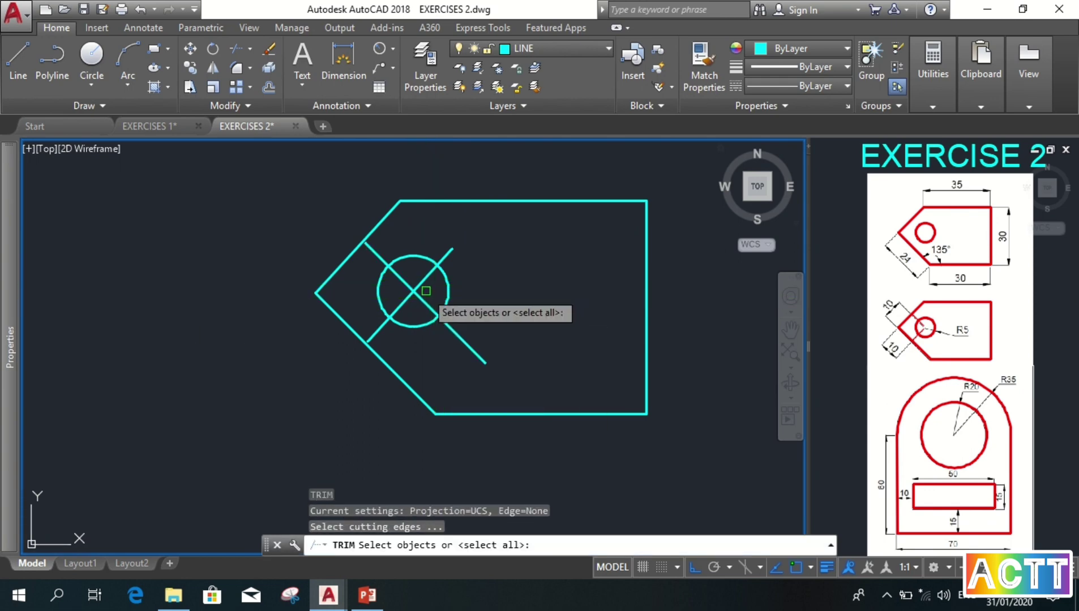
pyautogui.click(420, 284)
pyautogui.click(423, 300)
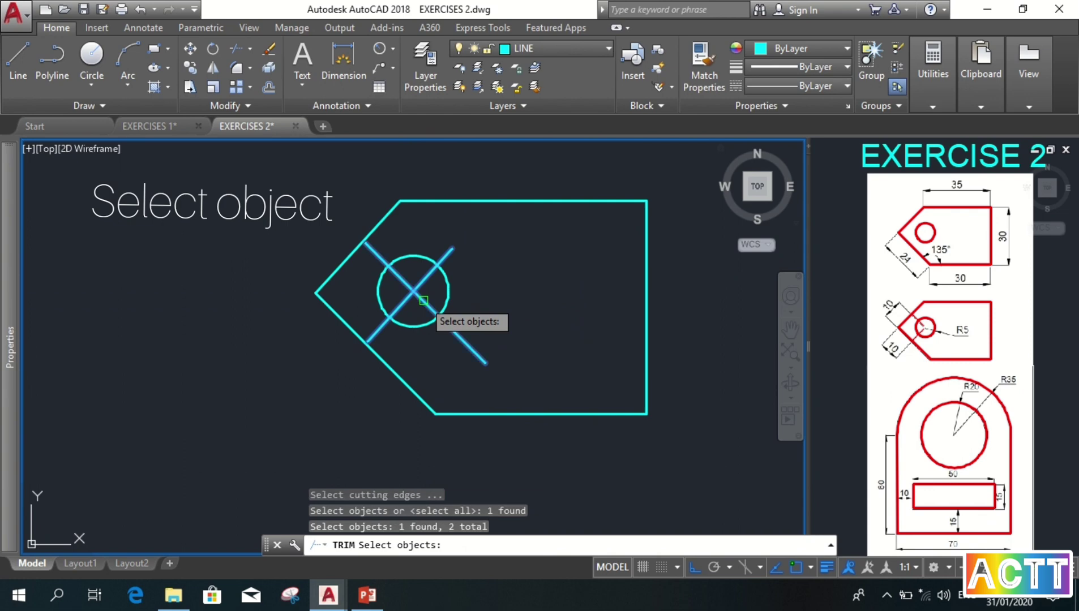
pyautogui.press('Return')
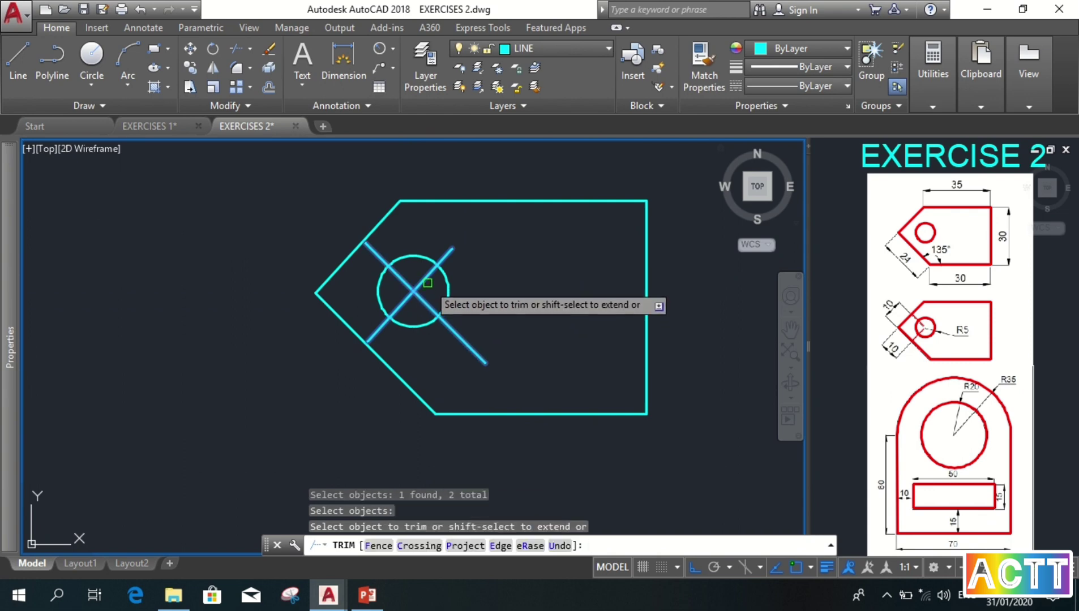
pyautogui.click(427, 280)
pyautogui.click(423, 301)
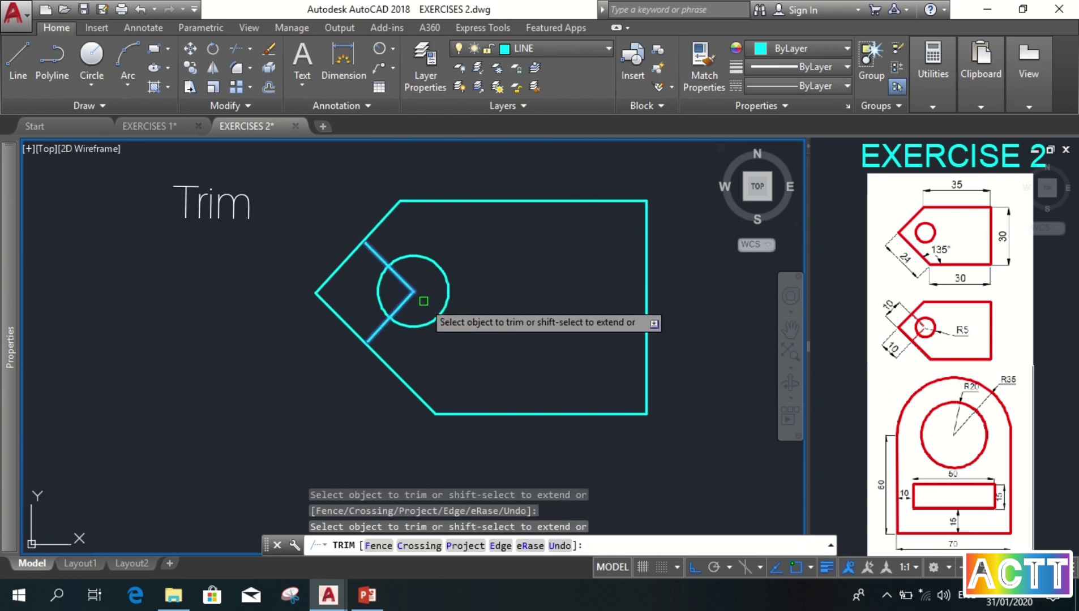
pyautogui.press('Return')
pyautogui.press('Escape')
pyautogui.click(391, 267)
pyautogui.click(391, 317)
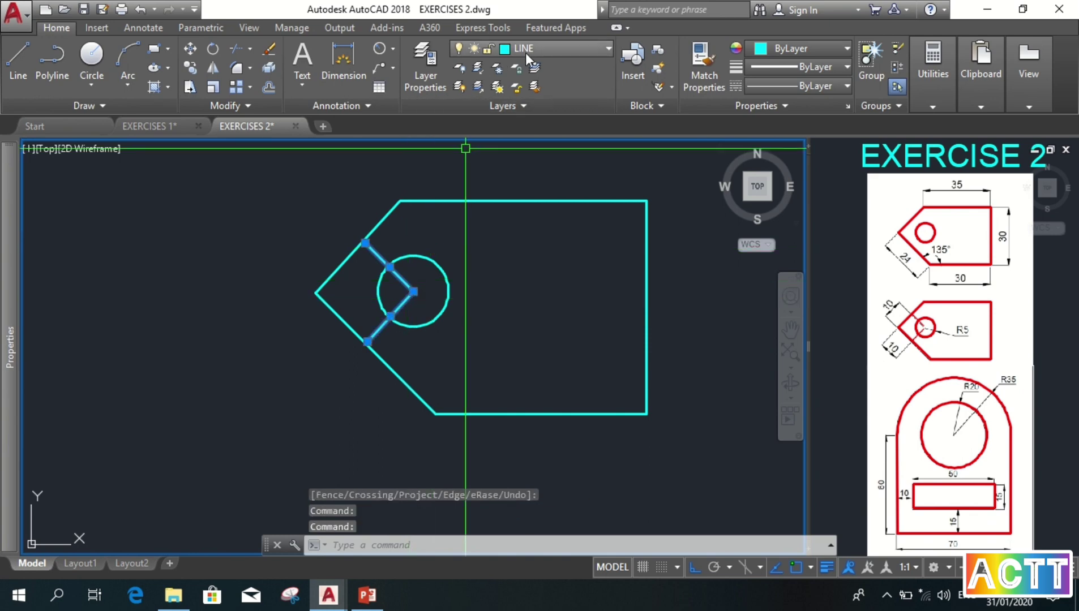
# Assign the chevron lines to CENTER LINE with linetype scale .25, then make layer 0 current
pyautogui.click(545, 44)
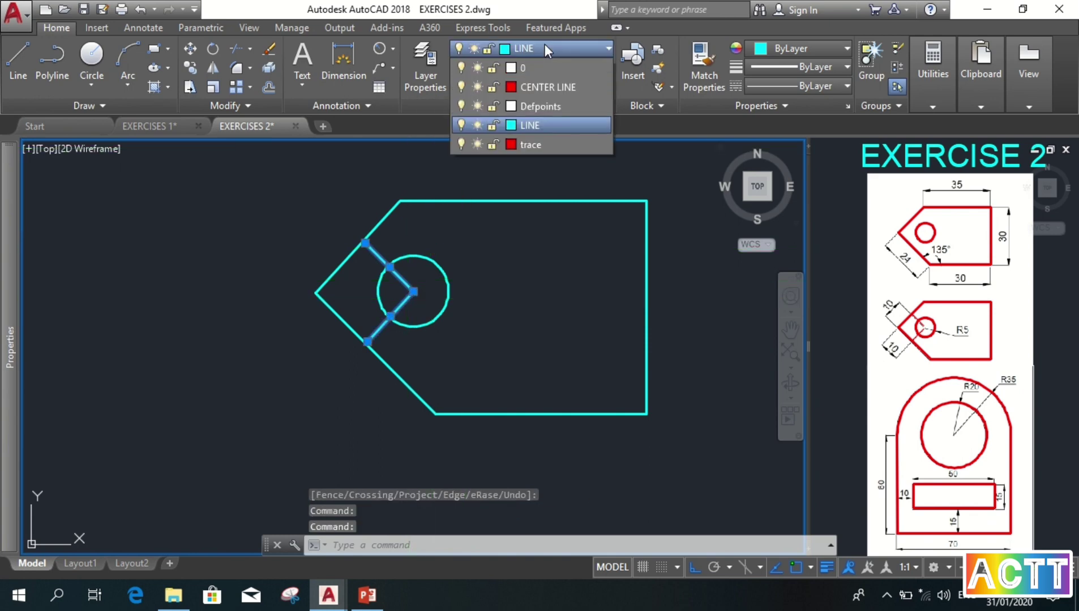
pyautogui.click(534, 86)
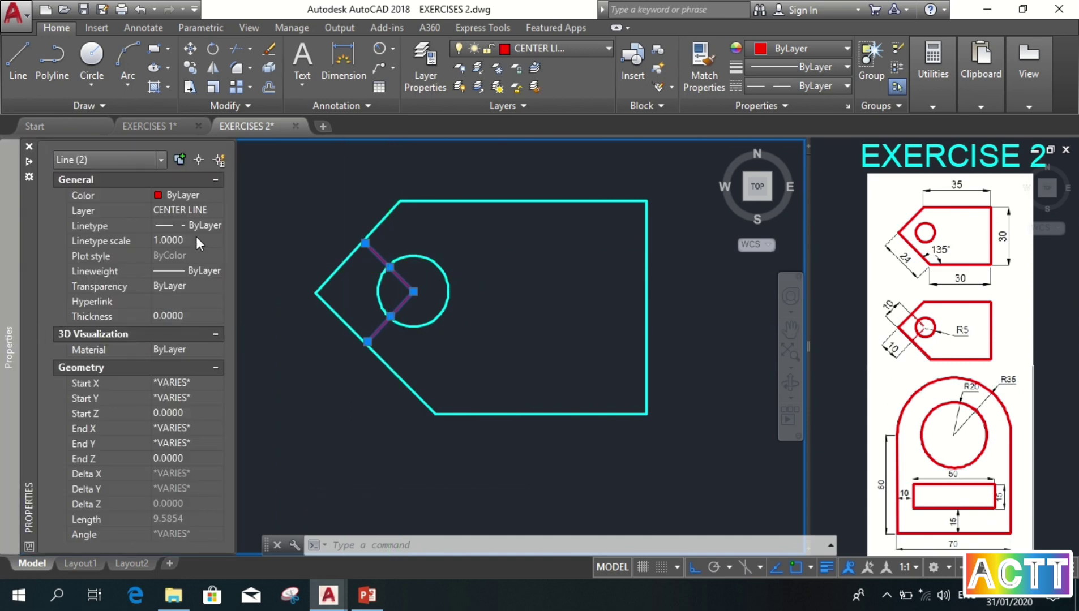
pyautogui.click(196, 240)
pyautogui.write('.25')
pyautogui.press('Return')
pyautogui.press('Escape')
pyautogui.press('Escape')
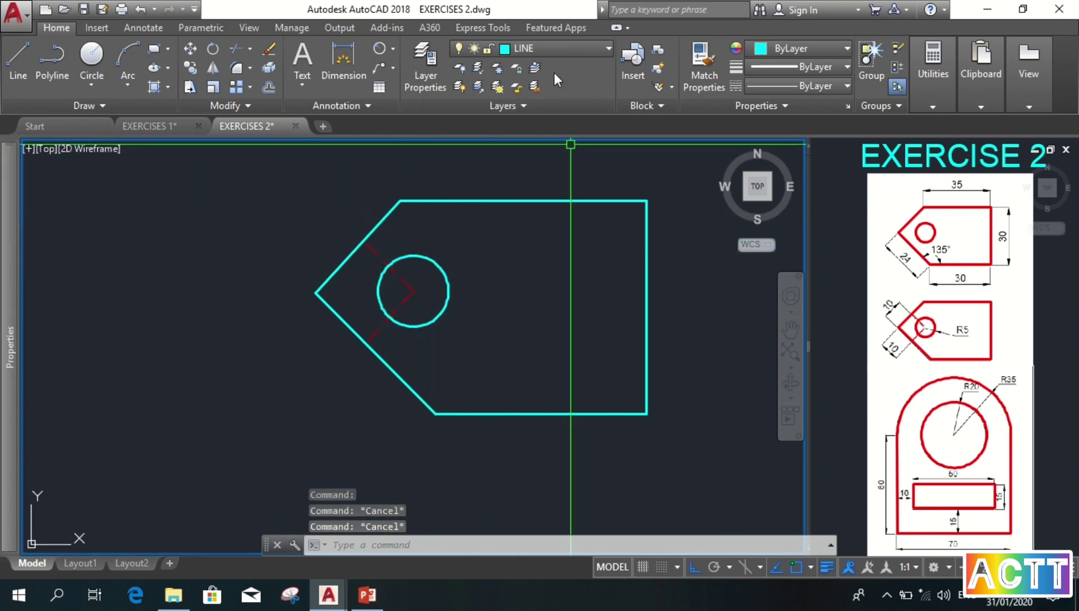
pyautogui.click(550, 52)
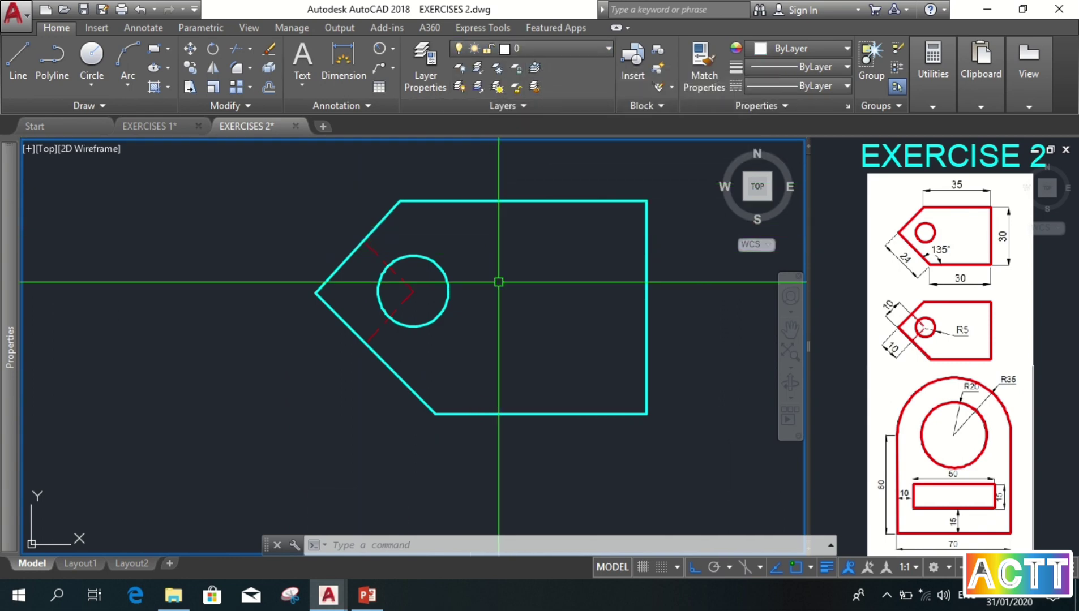
# Copy the whole pentagon plate to a position below the original
pyautogui.scroll(-2, 499, 282)
pyautogui.click(527, 356)
pyautogui.click(375, 197)
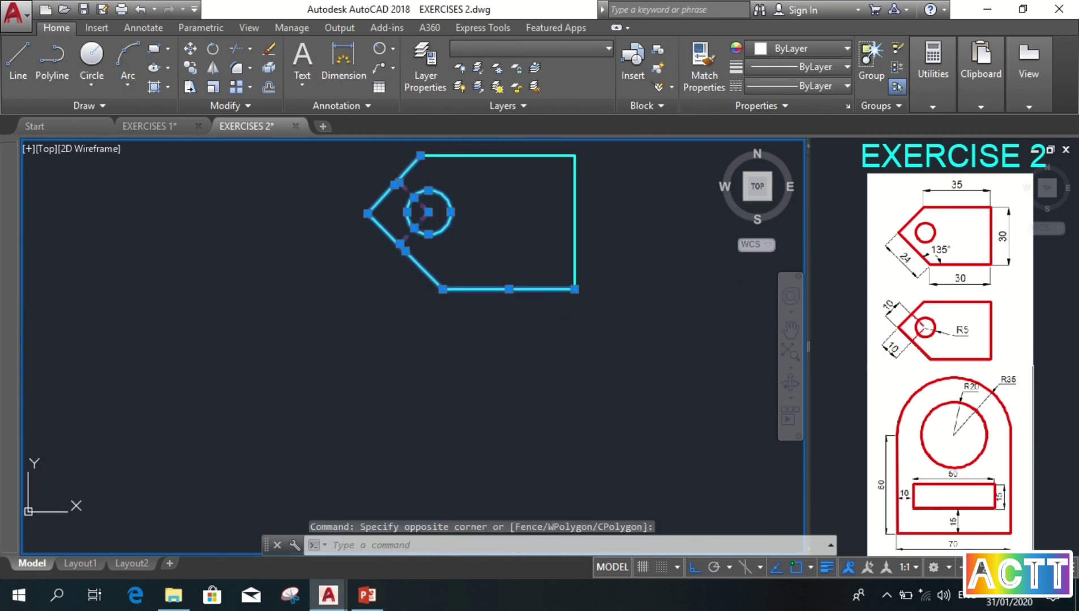
pyautogui.click(617, 323)
pyautogui.click(465, 152)
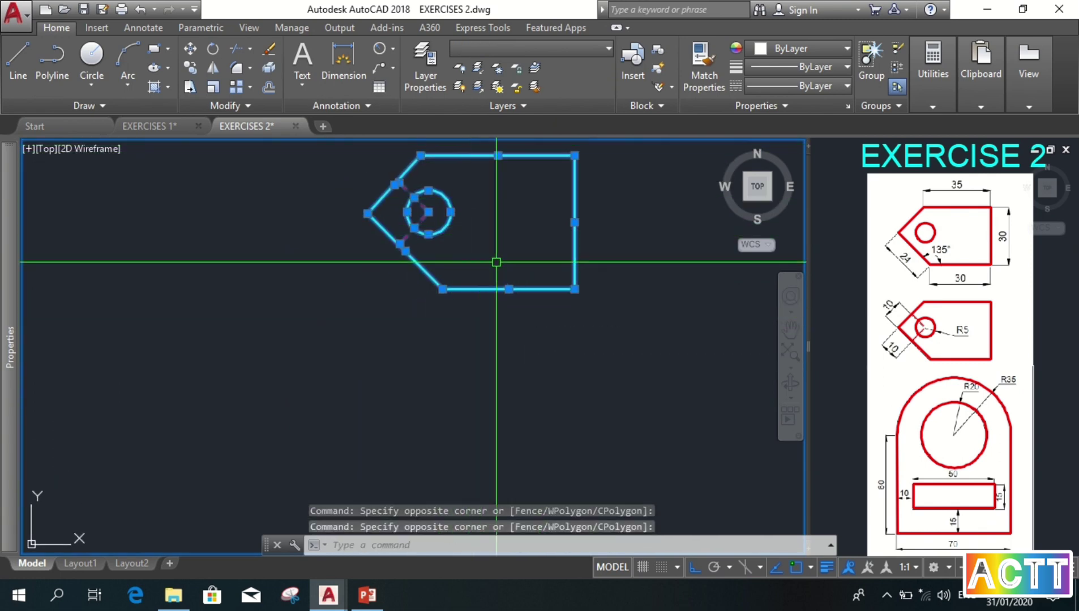
pyautogui.write('co')
pyautogui.press('Return')
pyautogui.click(577, 241)
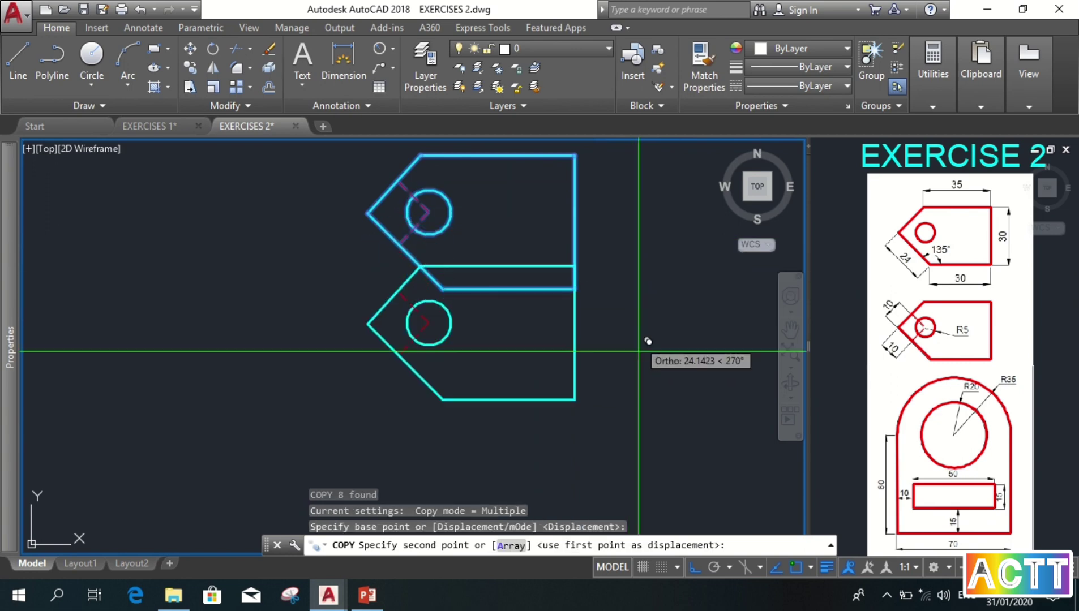
pyautogui.click(630, 354)
pyautogui.press('Escape')
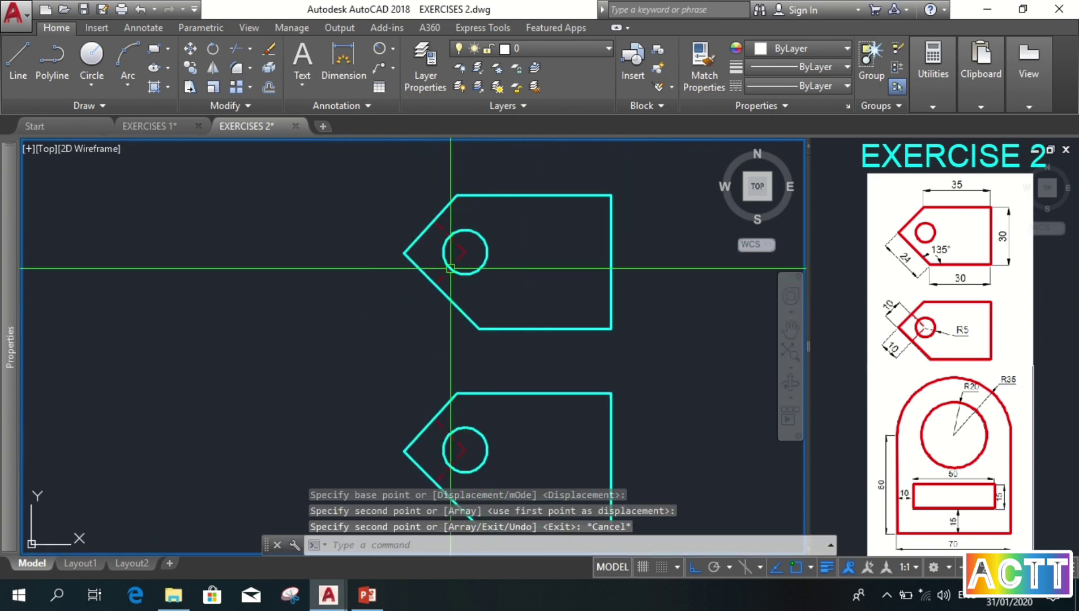
# Erase the centre lines from the upper plate
pyautogui.scroll(2, 450, 268)
pyautogui.click(476, 283)
pyautogui.click(447, 261)
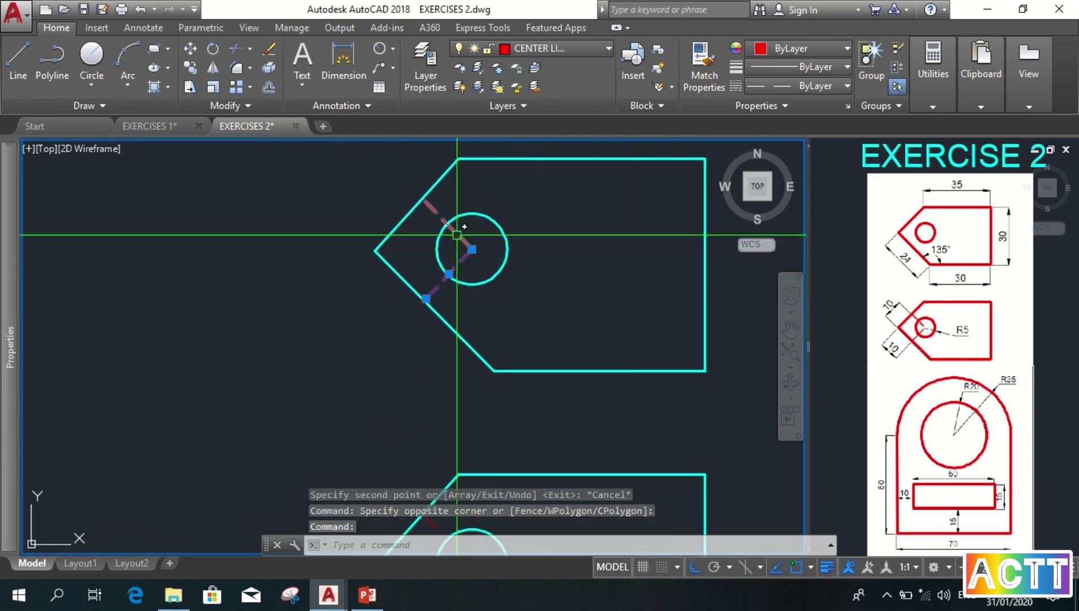
pyautogui.write('E')
pyautogui.press('Return')
pyautogui.scroll(-1, 495, 301)
pyautogui.scroll(-2, 520, 329)
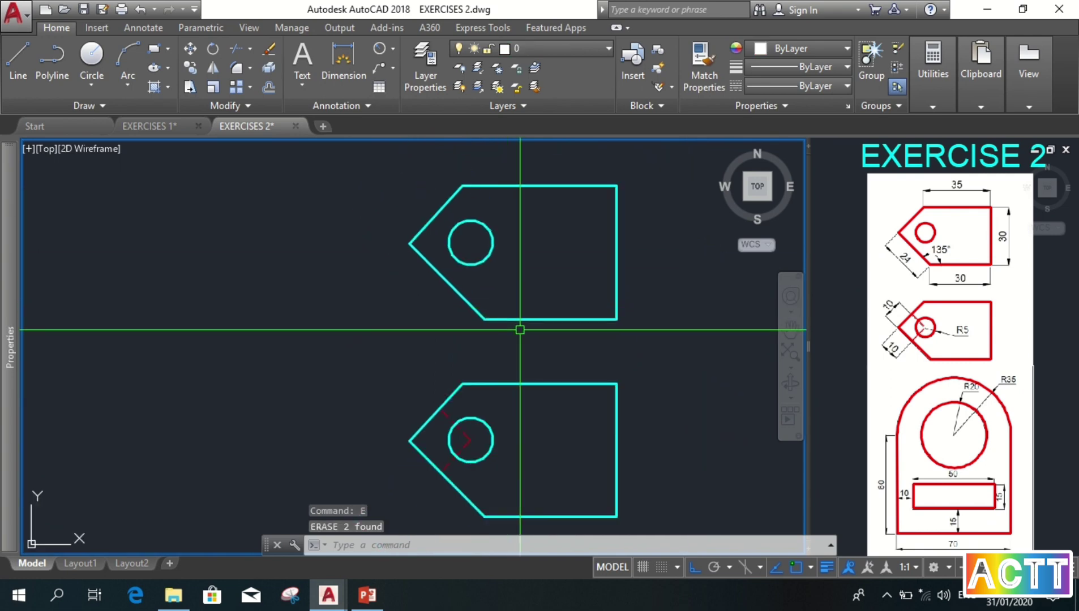
pyautogui.moveTo(519, 330); pyautogui.dragTo(500, 321, button='middle')
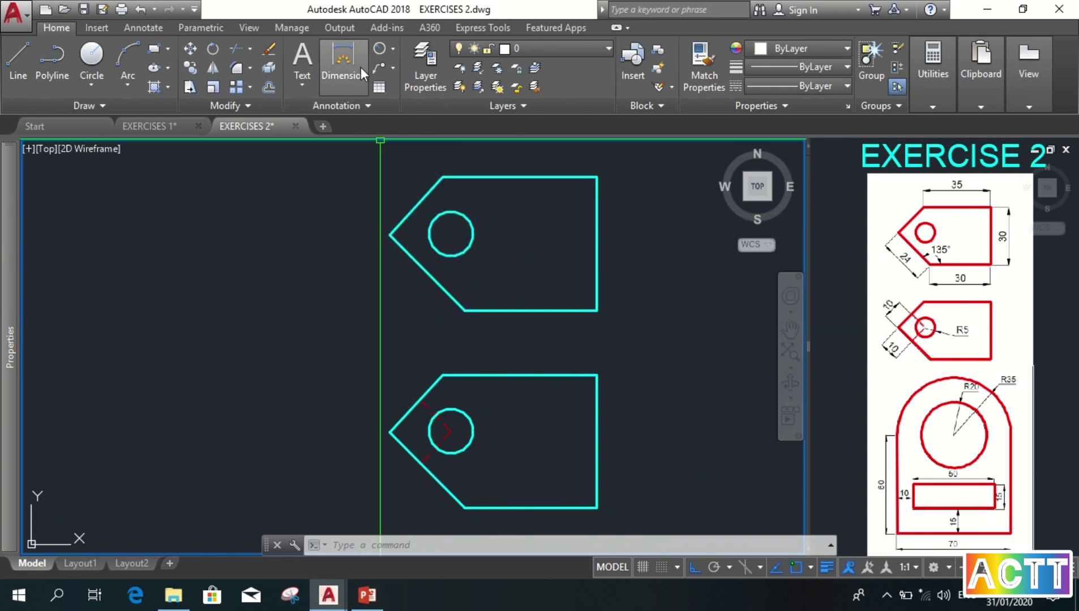
# Add linear dimensions of 35 across the upper plate's top and 30 down its right side
pyautogui.click(393, 48)
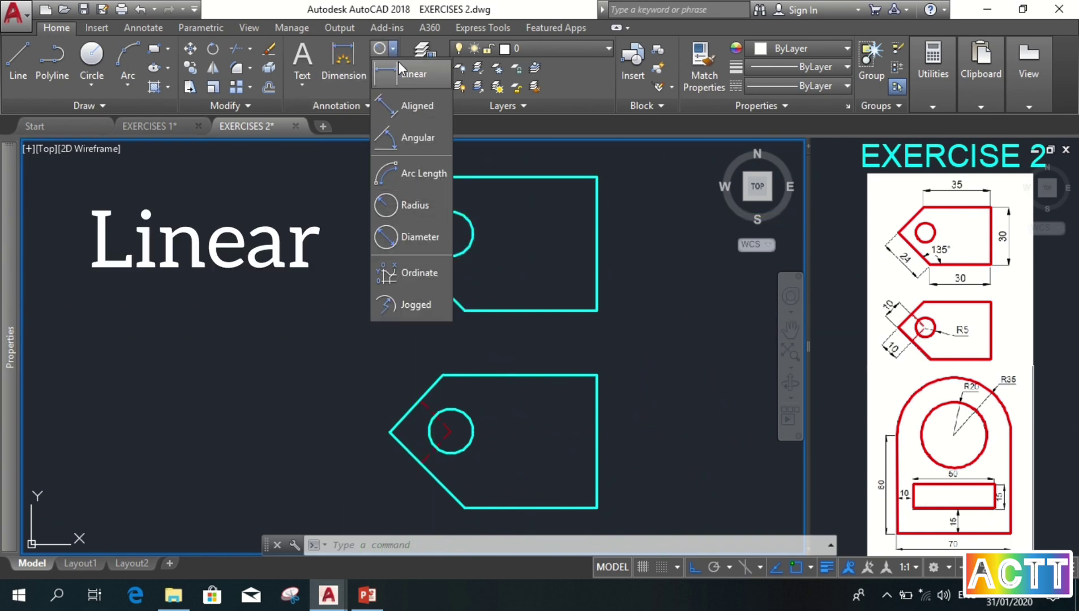
pyautogui.click(402, 72)
pyautogui.moveTo(510, 234); pyautogui.dragTo(458, 306, button='middle')
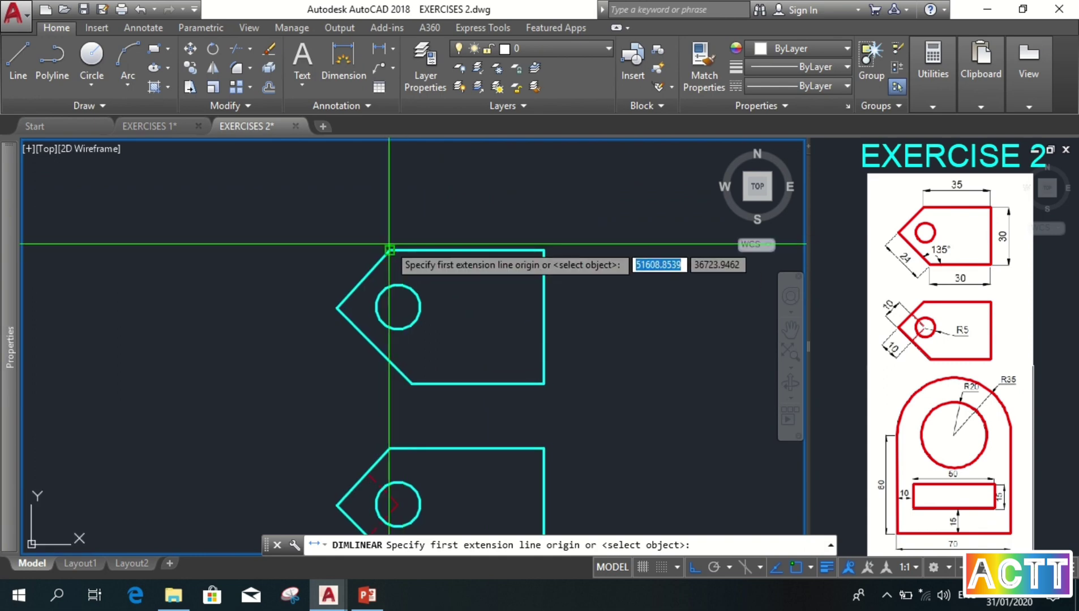
pyautogui.click(389, 250)
pyautogui.click(543, 250)
pyautogui.click(541, 221)
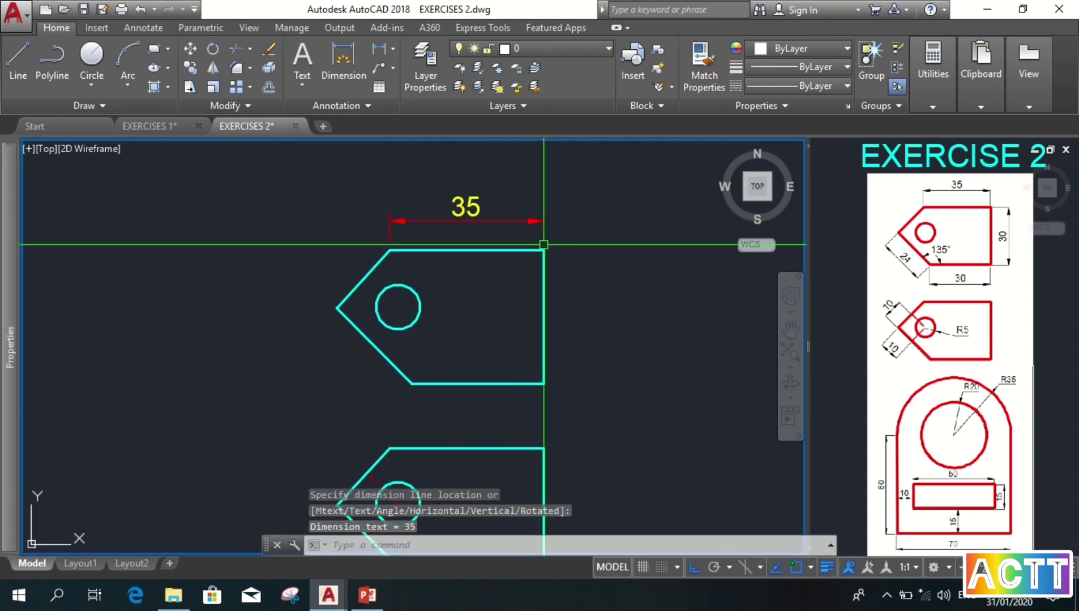
pyautogui.press('Return')
pyautogui.click(544, 249)
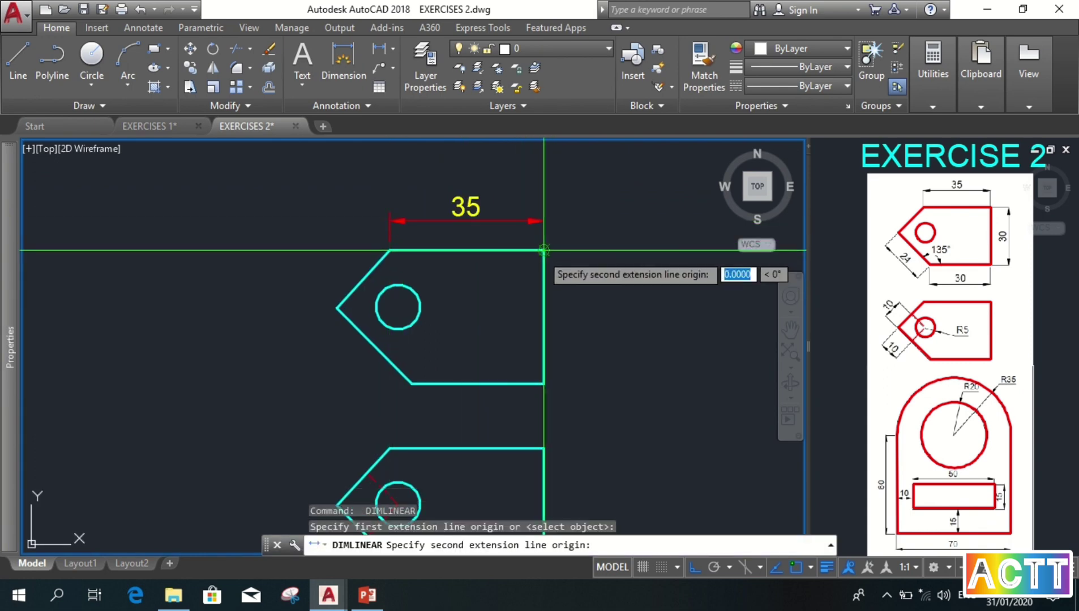
pyautogui.click(544, 384)
pyautogui.click(577, 392)
# Add the 30 linear dimension along the upper plate's bottom edge
pyautogui.scroll(-3, 578, 393)
pyautogui.moveTo(578, 392)
pyautogui.mouseDown(button='middle')
pyautogui.moveTo(549, 272)
pyautogui.moveTo(537, 313)
pyautogui.mouseUp(button='middle')
pyautogui.press('Return')
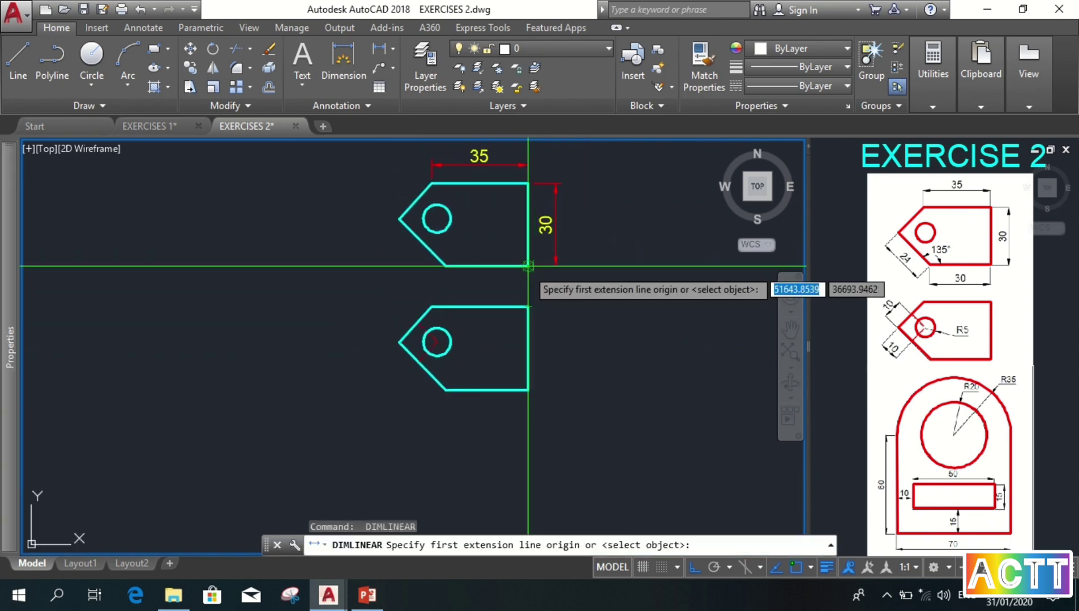
pyautogui.click(528, 306)
pyautogui.click(446, 267)
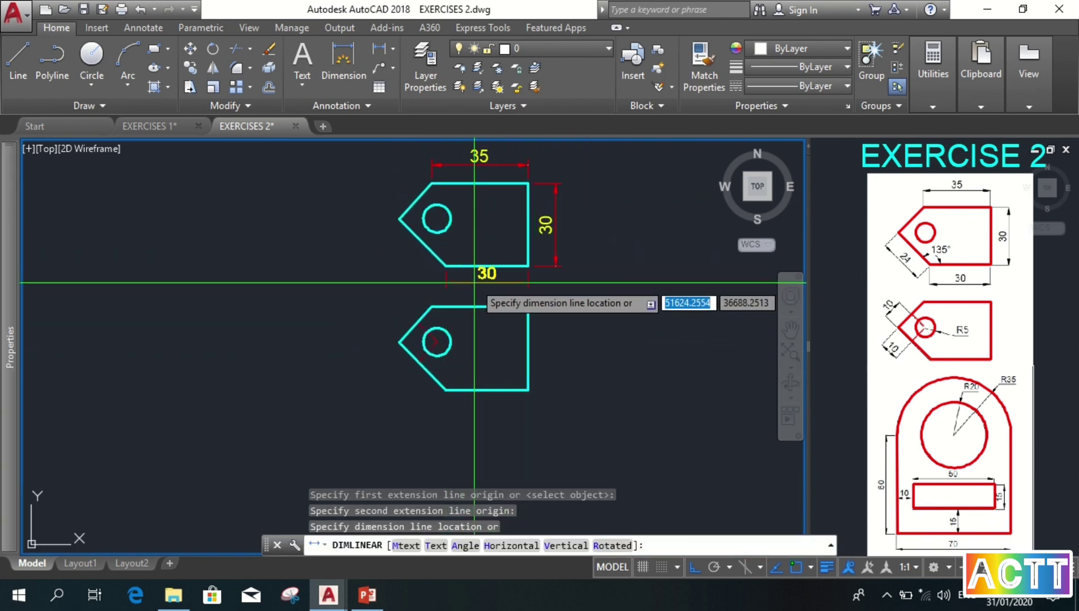
pyautogui.click(477, 291)
pyautogui.press('Escape')
# Move the lower plate further down
pyautogui.click(569, 433)
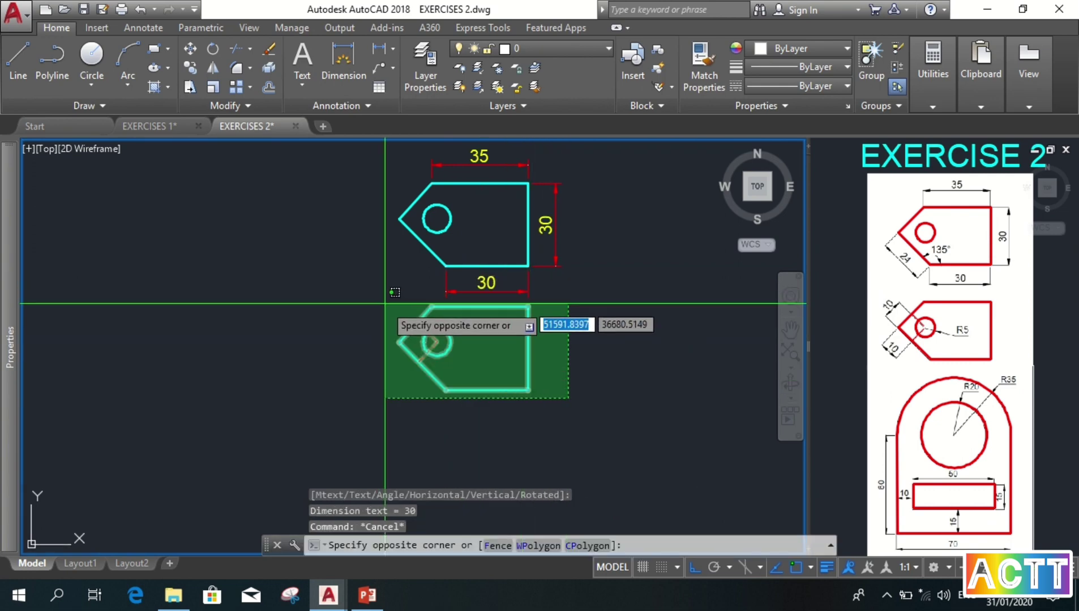
pyautogui.click(387, 297)
pyautogui.write('m')
pyautogui.press('Return')
pyautogui.click(577, 308)
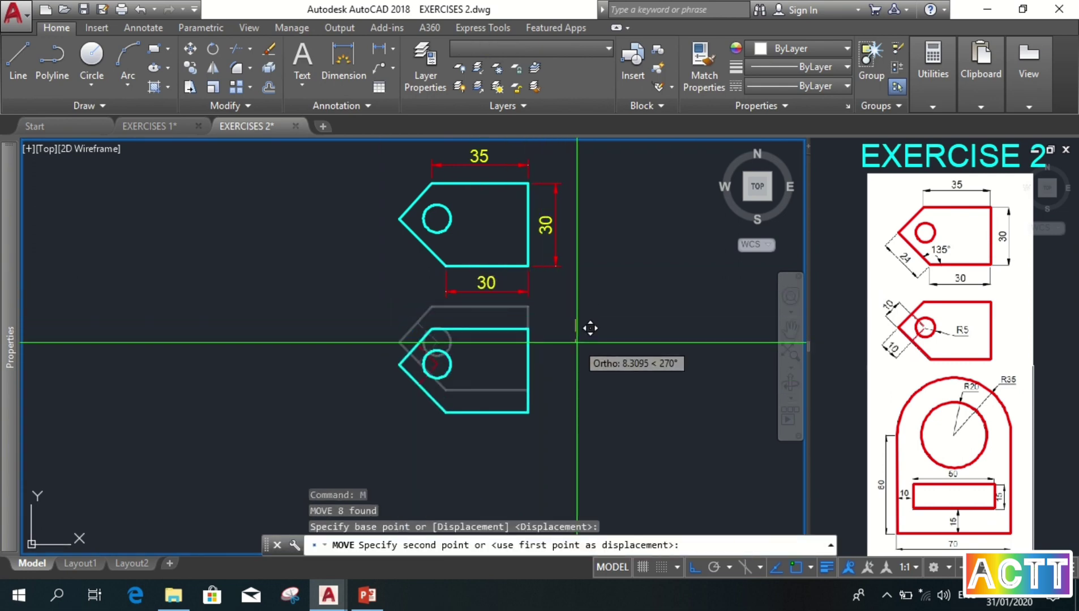
pyautogui.click(550, 340)
pyautogui.press('Escape')
pyautogui.moveTo(549, 344); pyautogui.dragTo(525, 353, button='middle')
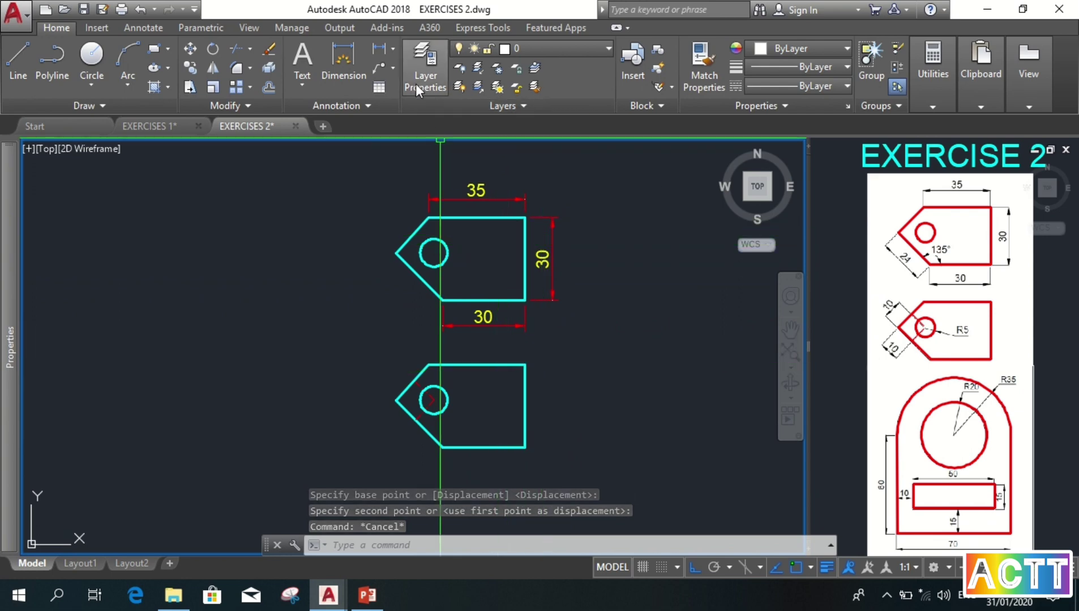
# Aligned-dimension the upper plate's lower slanted edge, from the left tip to the bottom edge, as 24
pyautogui.click(395, 48)
pyautogui.click(397, 107)
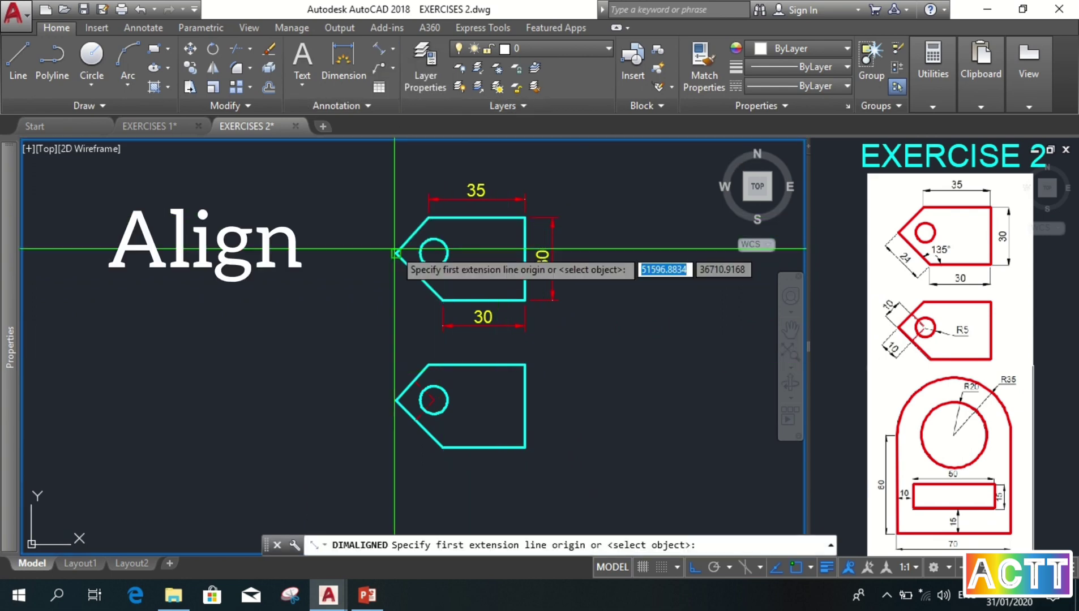
pyautogui.click(396, 253)
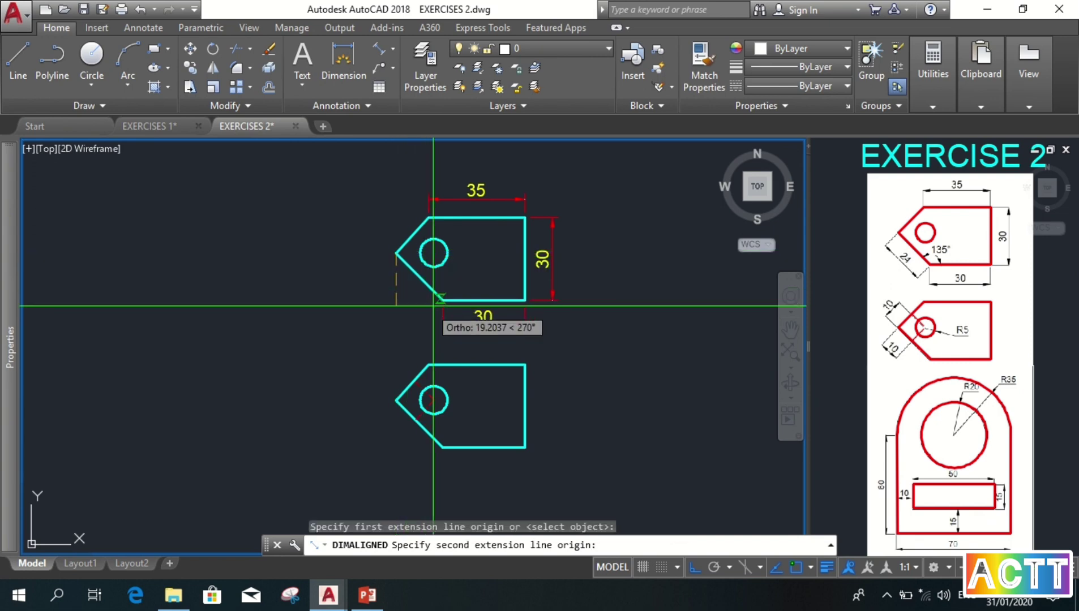
pyautogui.click(442, 300)
pyautogui.click(428, 343)
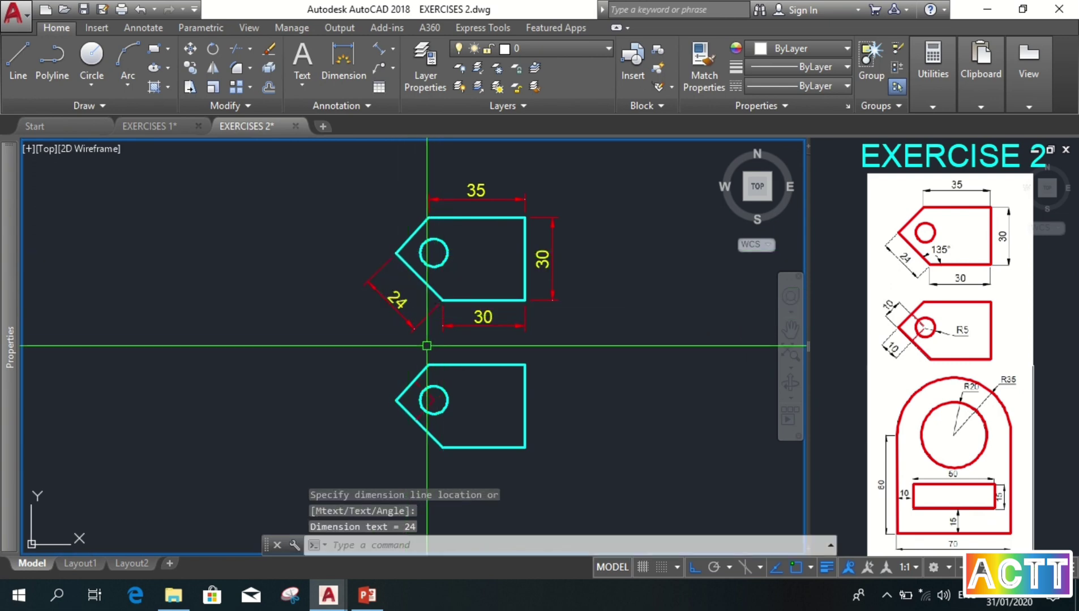
pyautogui.moveTo(427, 343)
pyautogui.mouseDown(button='middle')
pyautogui.moveTo(406, 312)
pyautogui.moveTo(405, 323)
pyautogui.mouseUp(button='middle')
pyautogui.press('Return')
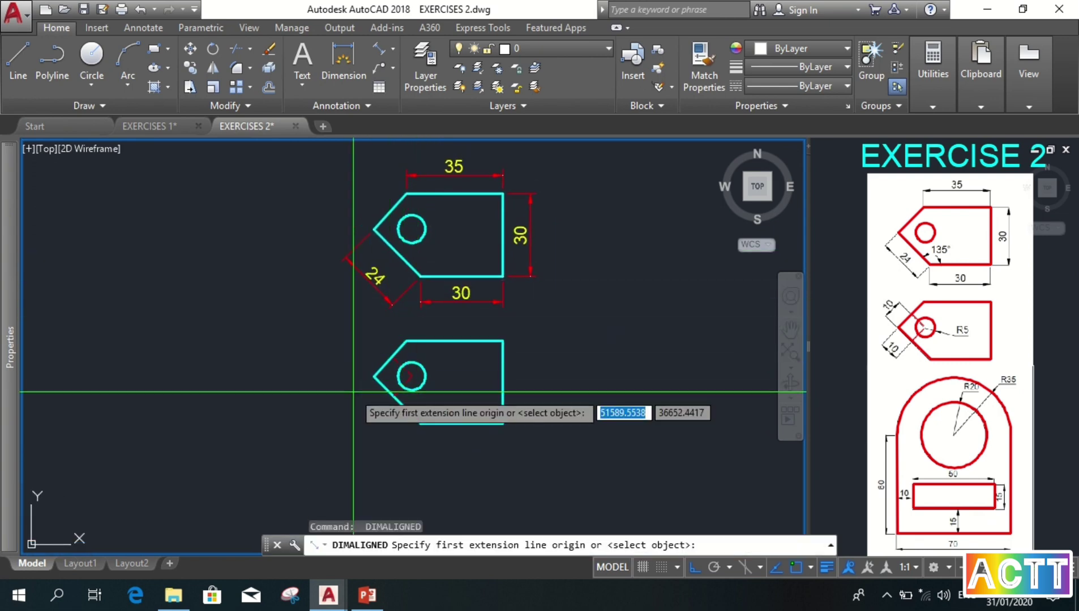
pyautogui.press('Escape')
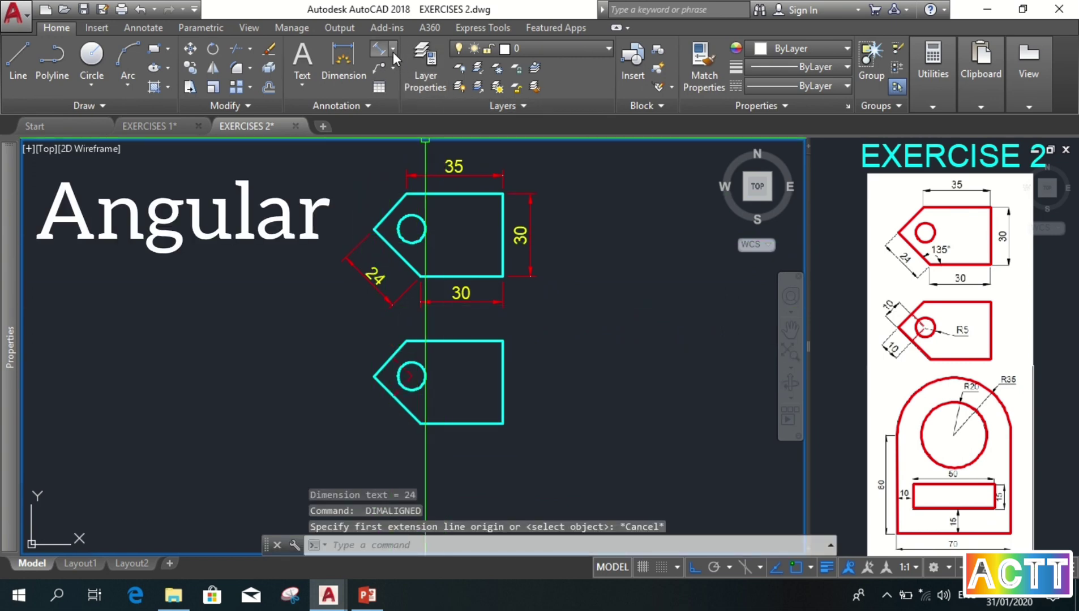
# Place a 135° angular dimension between the lower slanted edge and the bottom edge
pyautogui.click(393, 50)
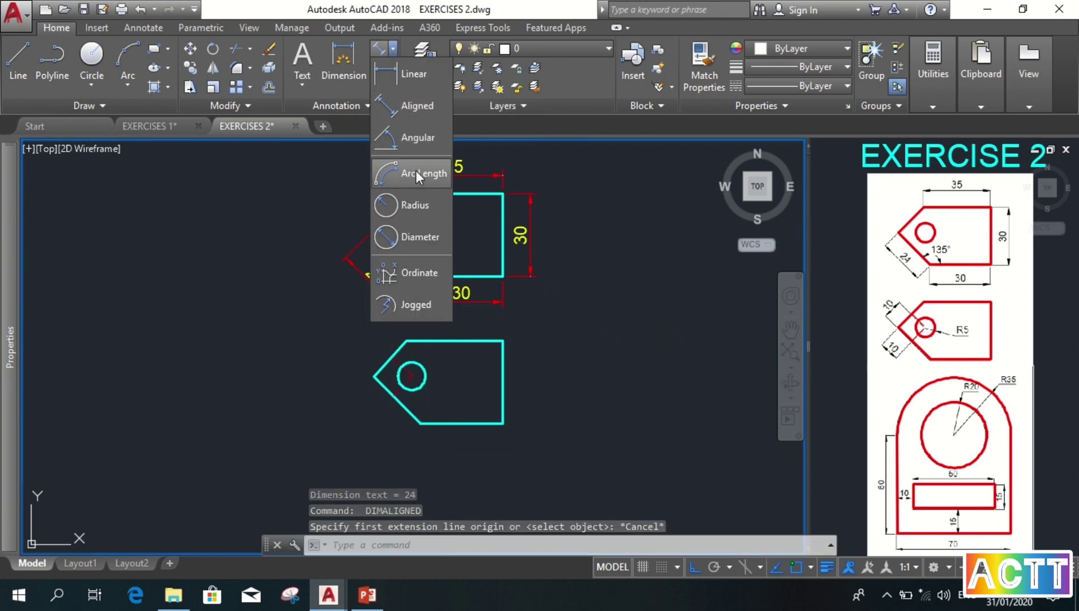
pyautogui.click(415, 136)
pyautogui.scroll(2, 419, 314)
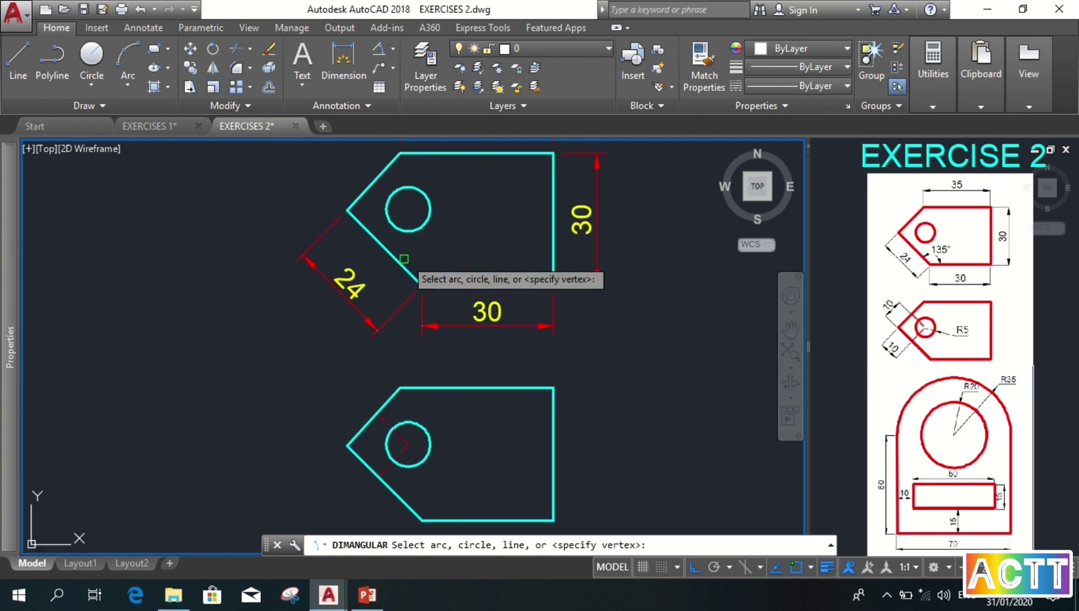
pyautogui.click(414, 276)
pyautogui.click(440, 282)
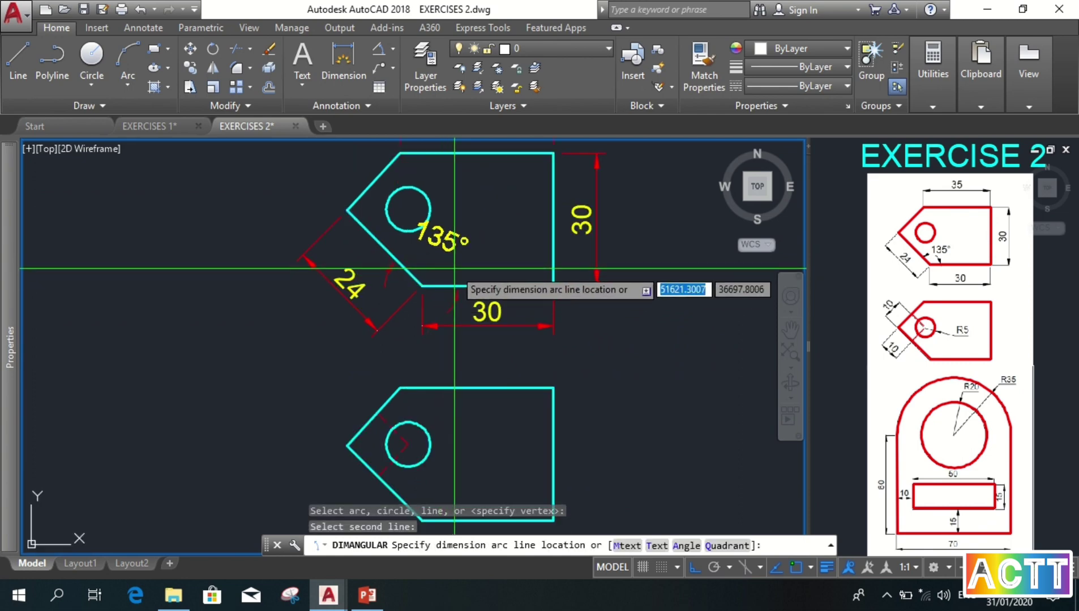
pyautogui.click(451, 273)
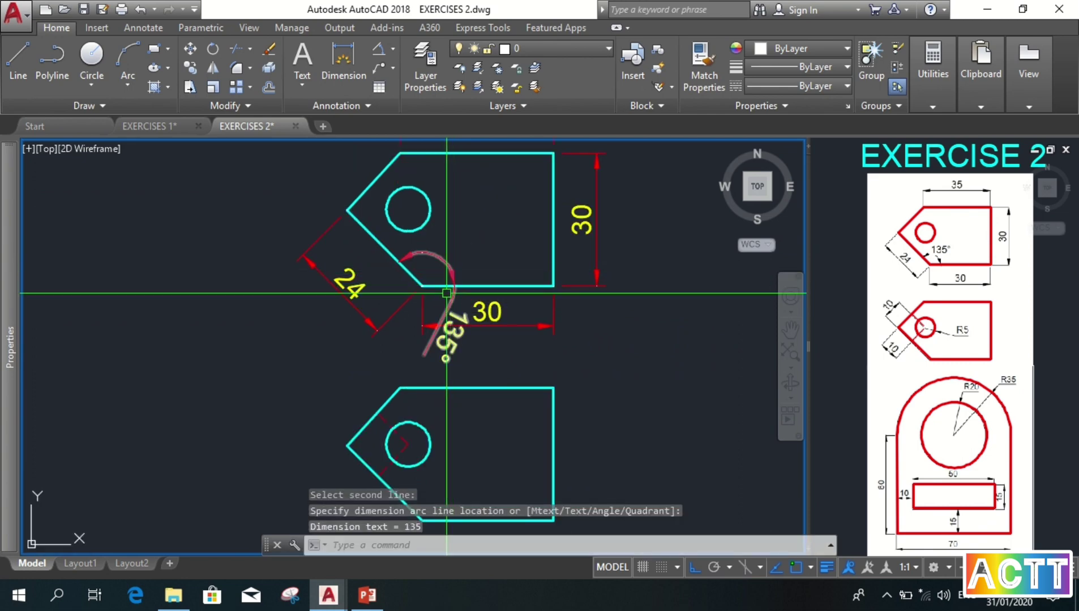
# Select the 135° dimension and try moving its text, then cancel
pyautogui.click(455, 326)
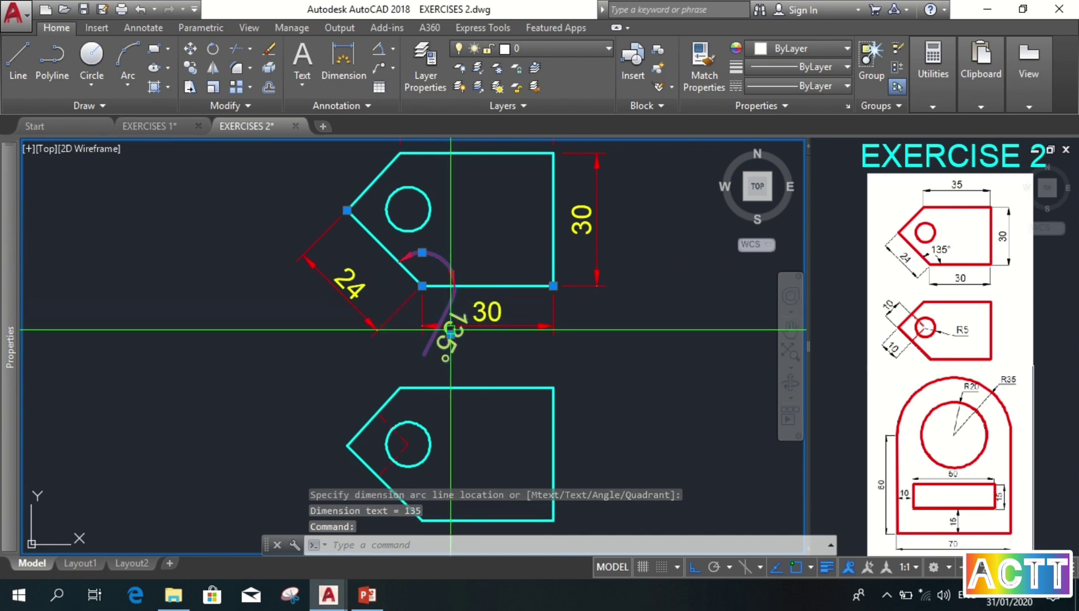
pyautogui.moveTo(450, 332)
pyautogui.click(503, 391)
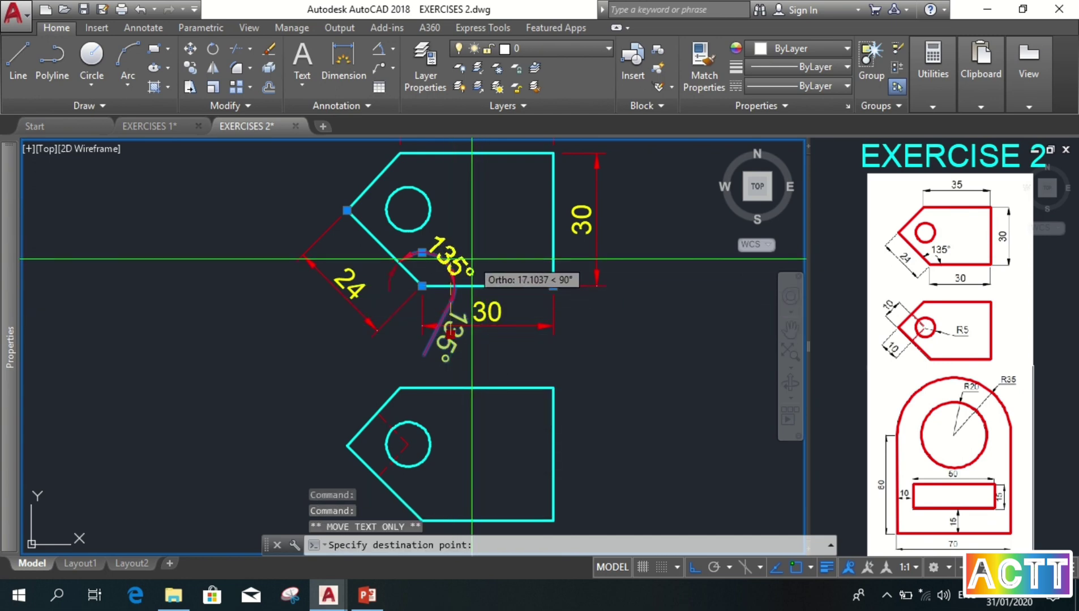
pyautogui.press('super+p')
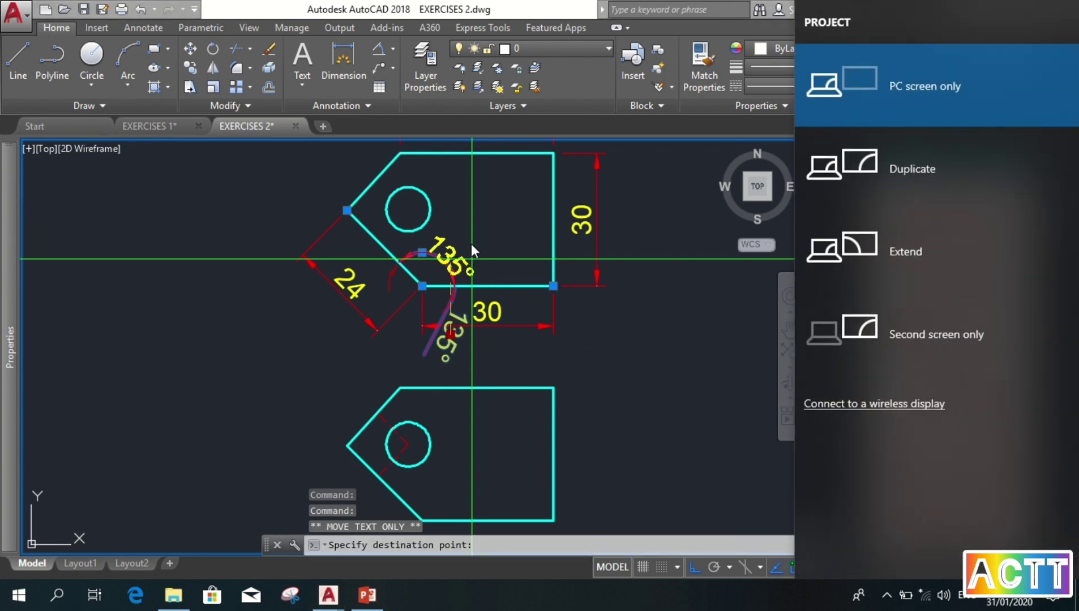
pyautogui.press('Escape')
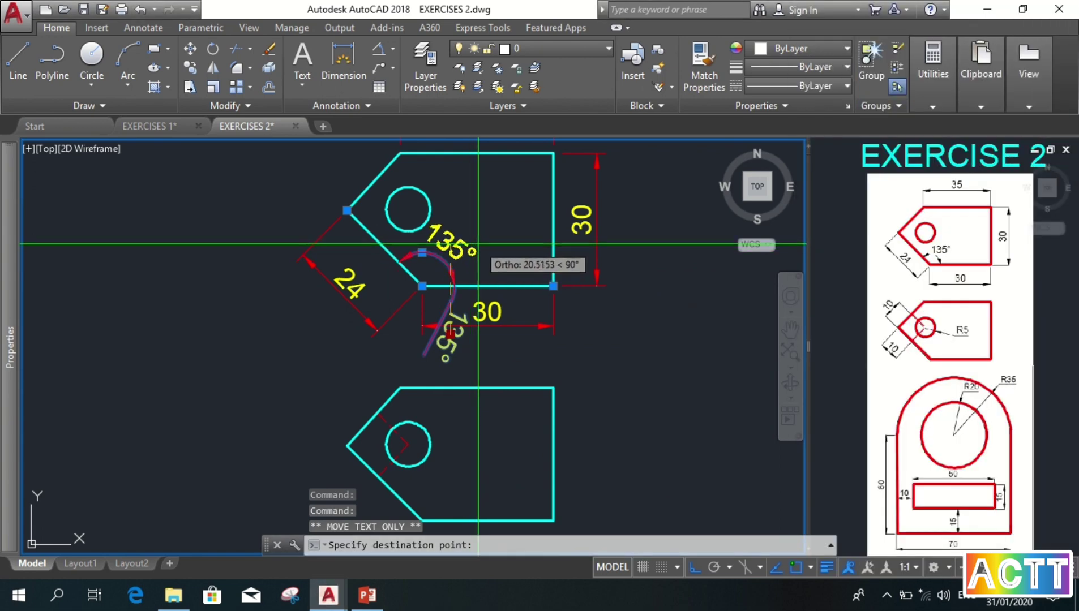
pyautogui.press('Escape')
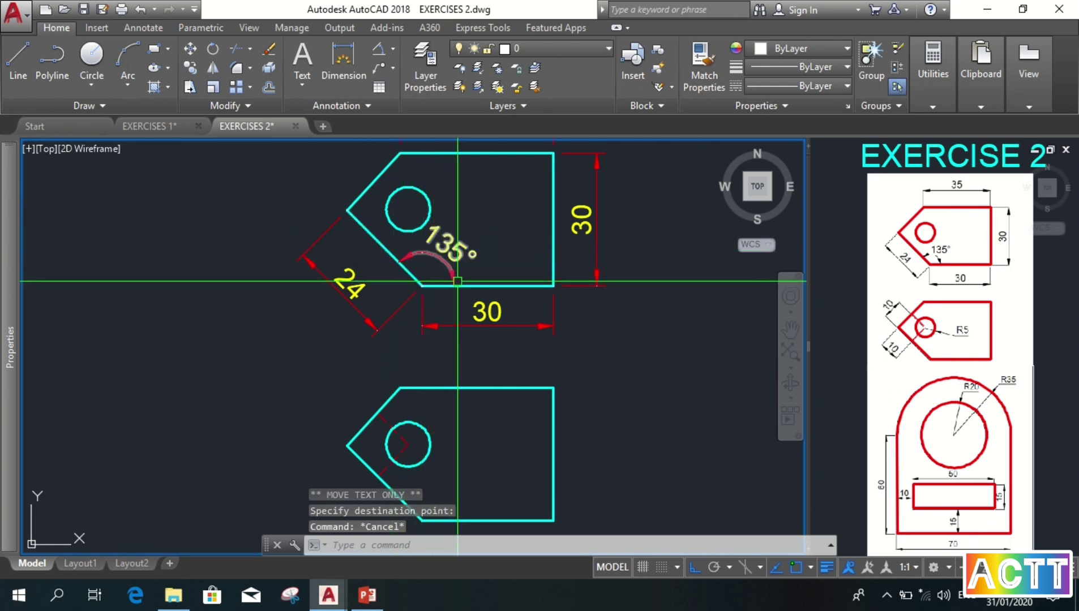
# Dimension the lower plate's lower slanted chamfer edge with an aligned 10 dimension
pyautogui.click(391, 50)
pyautogui.click(406, 105)
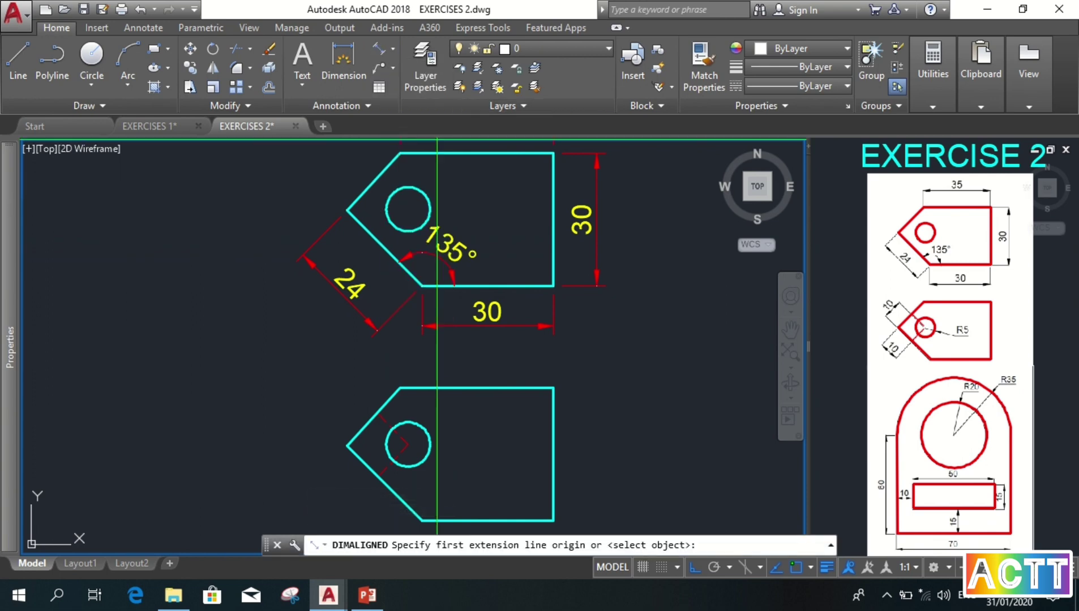
pyautogui.moveTo(362, 437); pyautogui.dragTo(379, 371, button='middle')
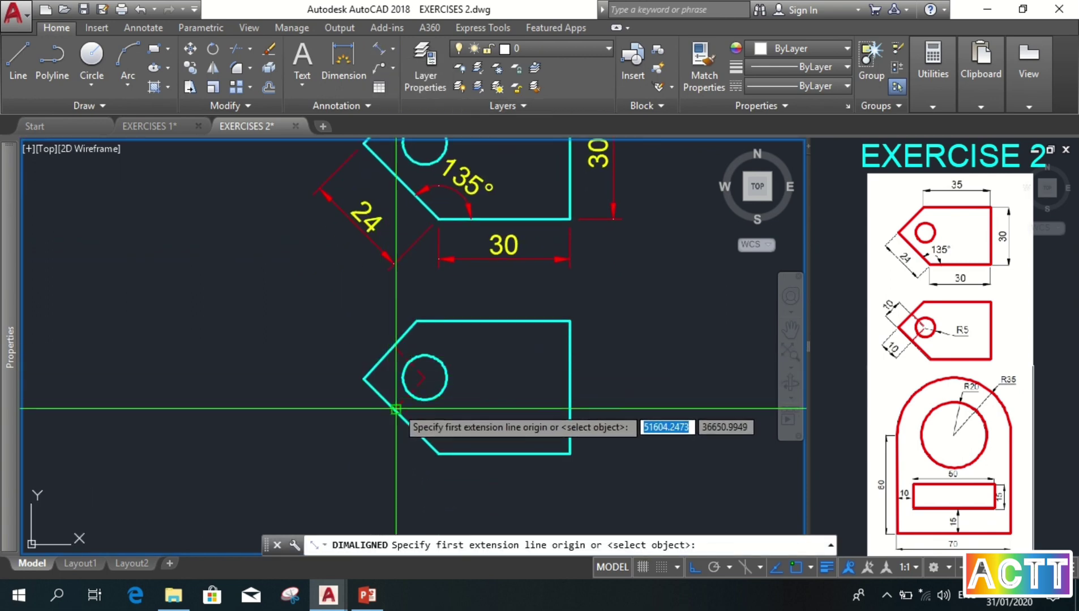
pyautogui.click(367, 378)
pyautogui.click(397, 406)
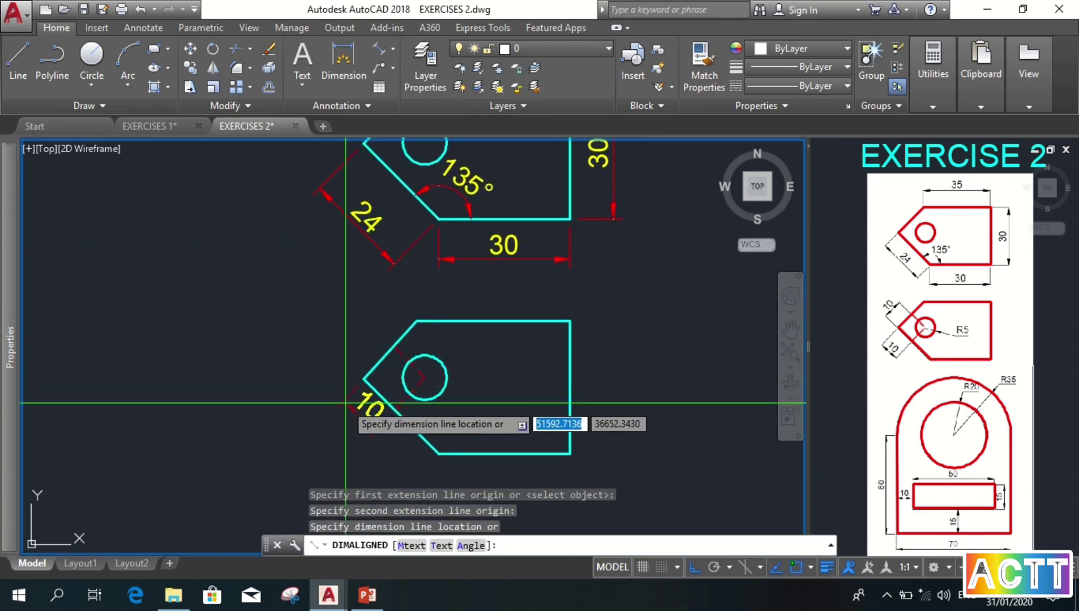
pyautogui.click(348, 390)
pyautogui.press('Return')
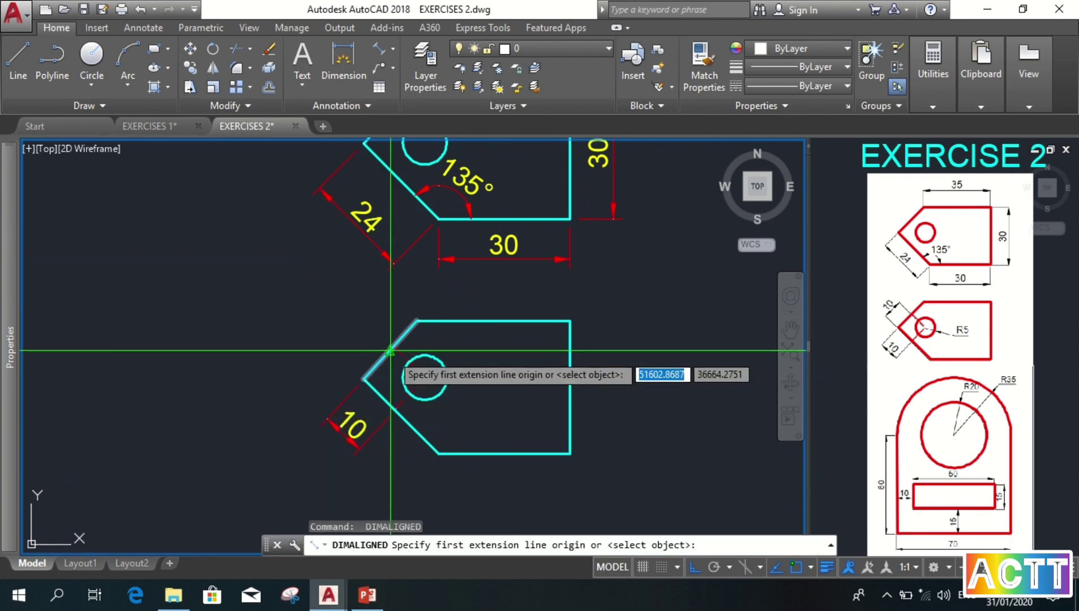
# Add a matching aligned 10 dimension to the upper chamfer edge
pyautogui.scroll(3, 395, 350)
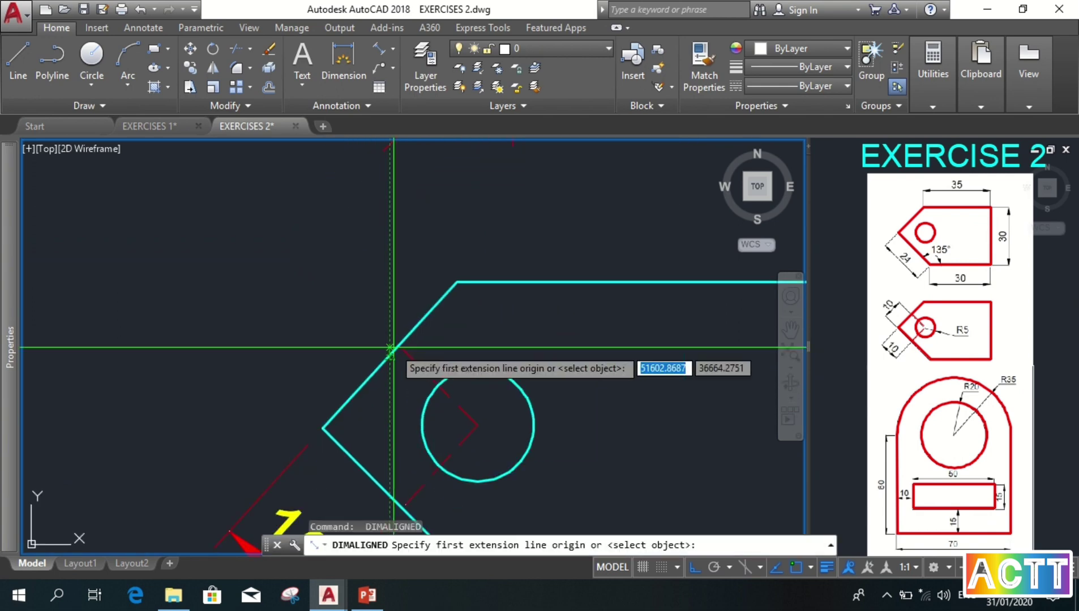
pyautogui.click(396, 357)
pyautogui.scroll(-2, 396, 357)
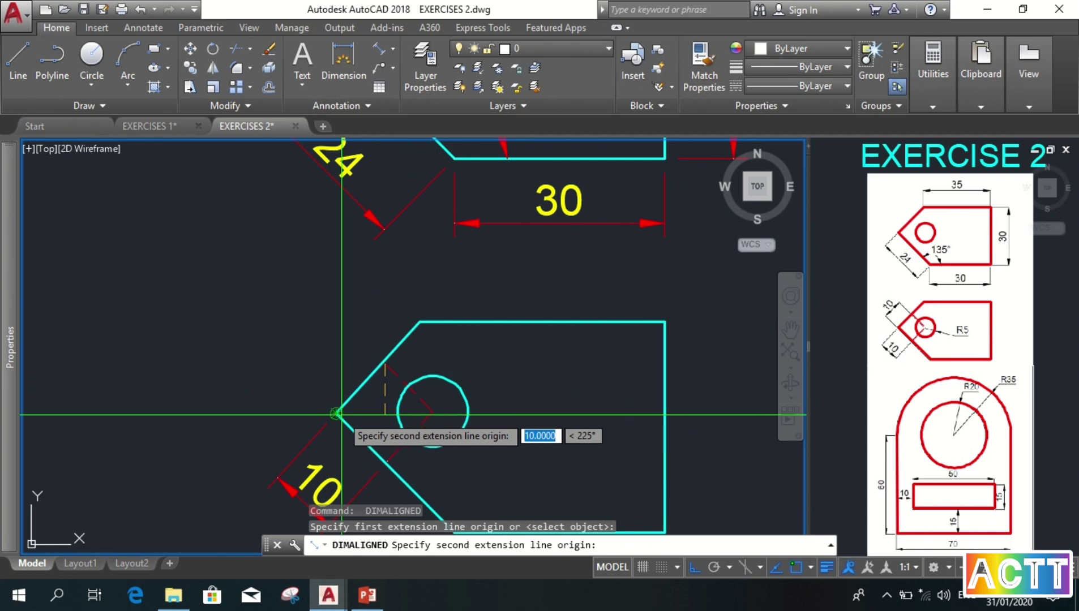
pyautogui.click(338, 413)
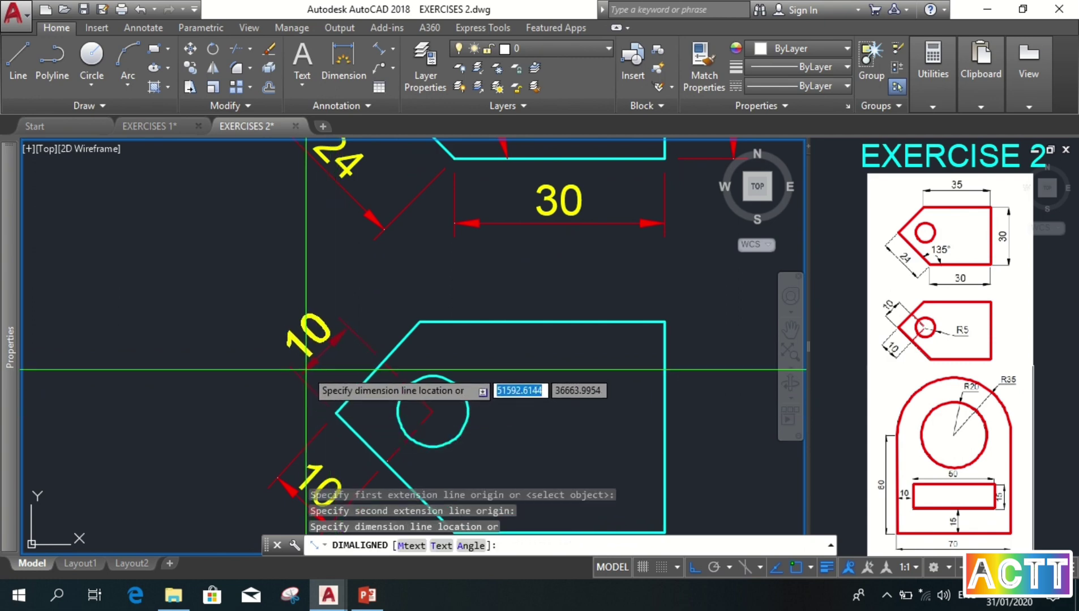
pyautogui.click(329, 390)
pyautogui.scroll(-2, 360, 362)
pyautogui.moveTo(390, 396); pyautogui.dragTo(395, 412, button='middle')
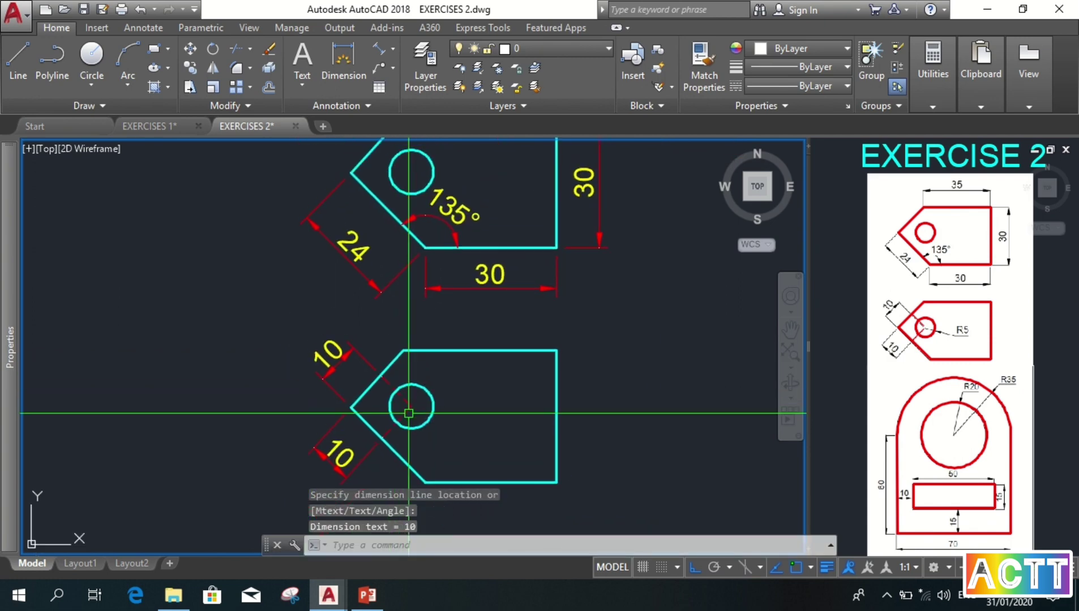
# Place an R5 radius dimension on the lower pentagon plate's small hole
pyautogui.click(393, 51)
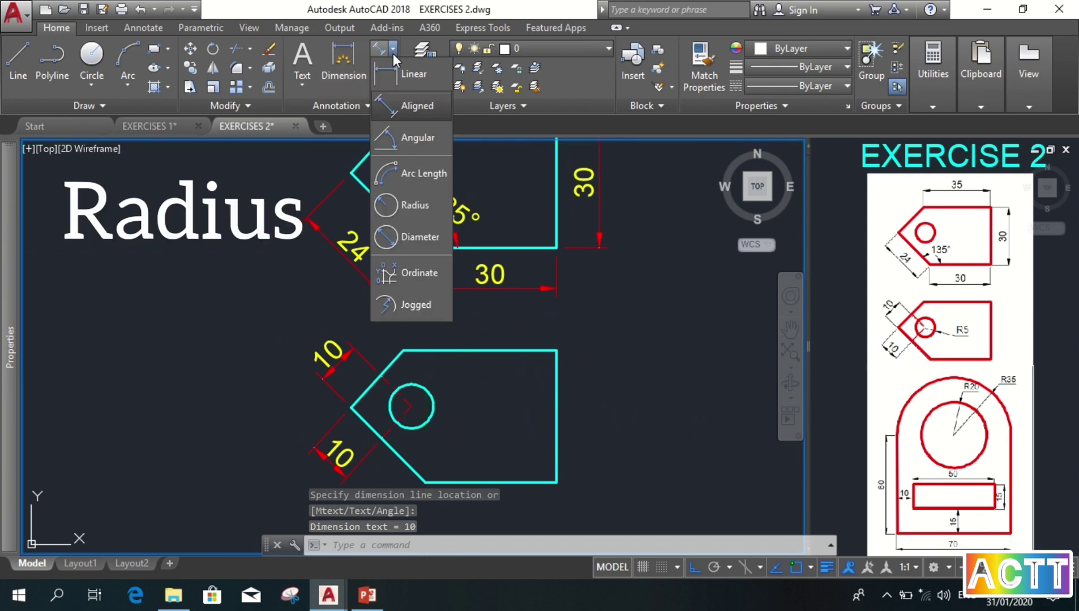
pyautogui.click(416, 208)
pyautogui.moveTo(436, 419); pyautogui.dragTo(402, 369, button='middle')
pyautogui.click(398, 359)
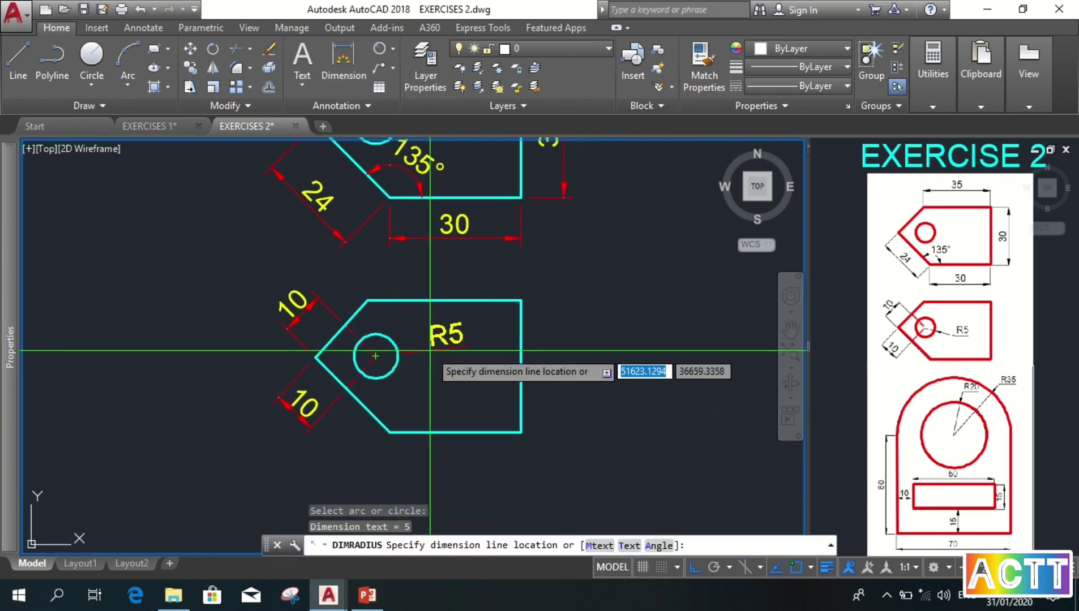
pyautogui.click(456, 351)
pyautogui.press('Escape')
pyautogui.scroll(-2, 463, 351)
pyautogui.scroll(2, 463, 351)
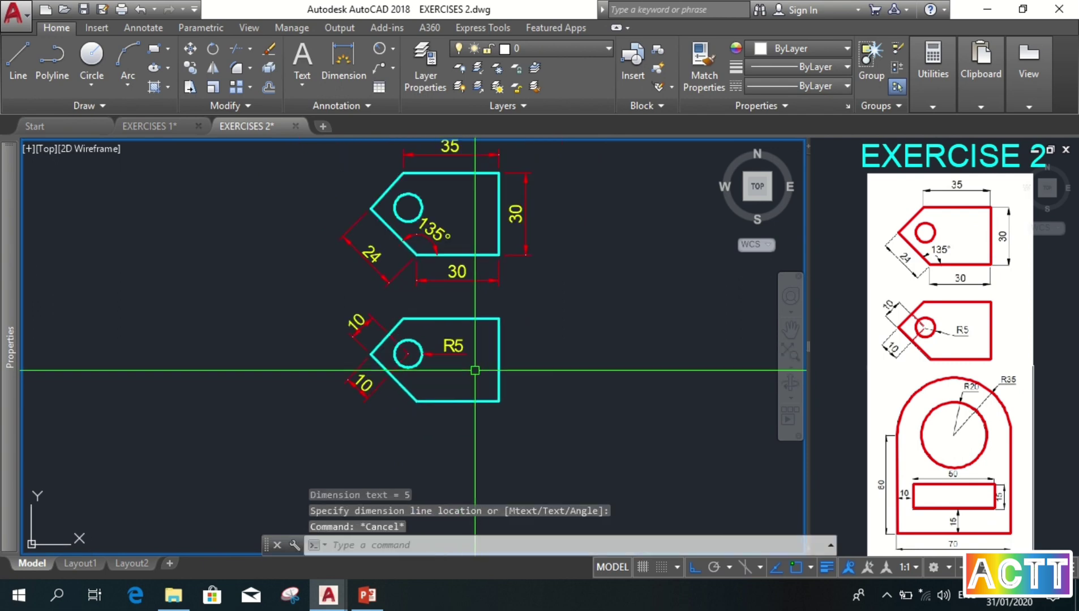
pyautogui.scroll(1, 494, 416)
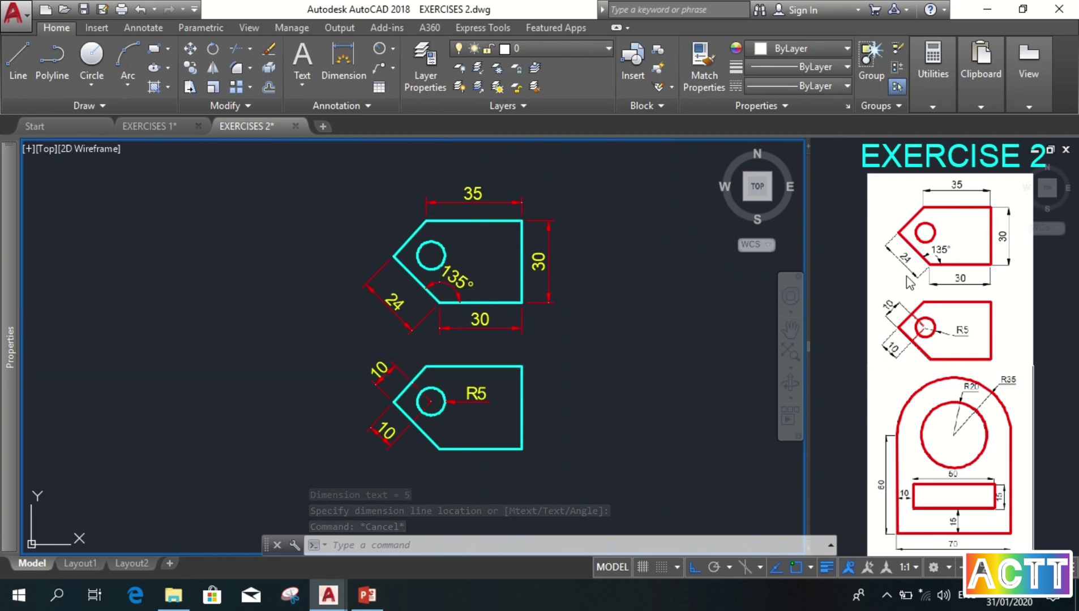
pyautogui.scroll(2, 652, 346)
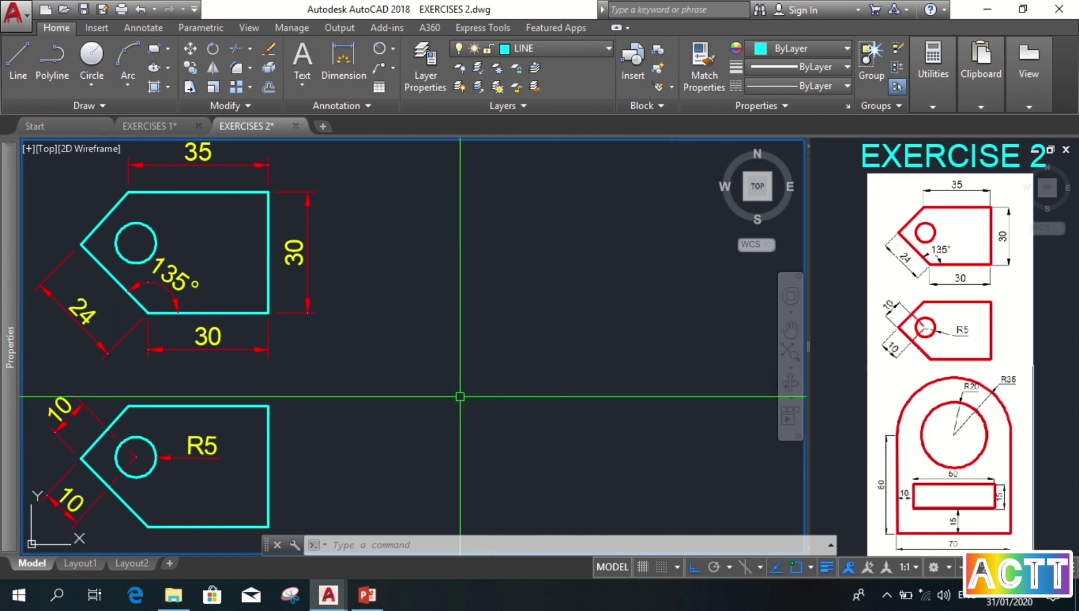
# Draw the arched plate's 70-unit horizontal base line
pyautogui.write('l')
pyautogui.press('Return')
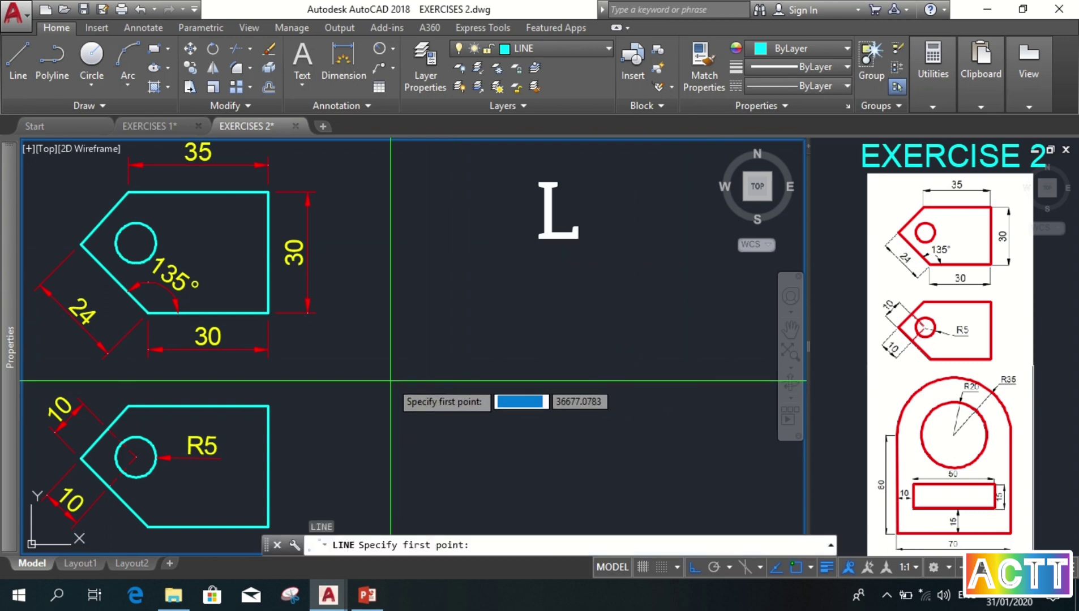
pyautogui.click(391, 381)
pyautogui.write('70')
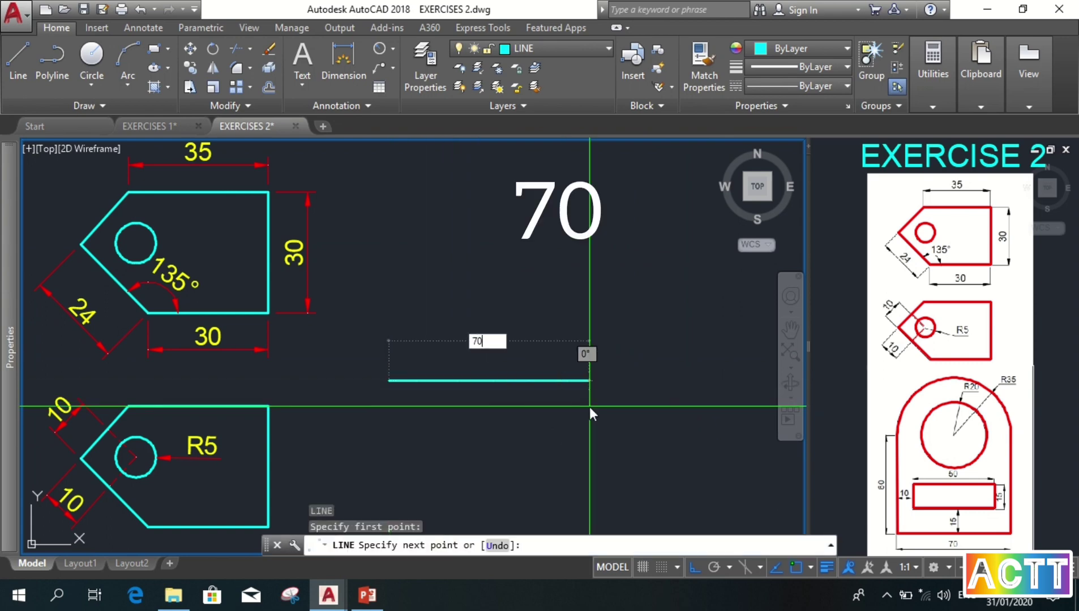
pyautogui.press('Return')
pyautogui.press('Return')
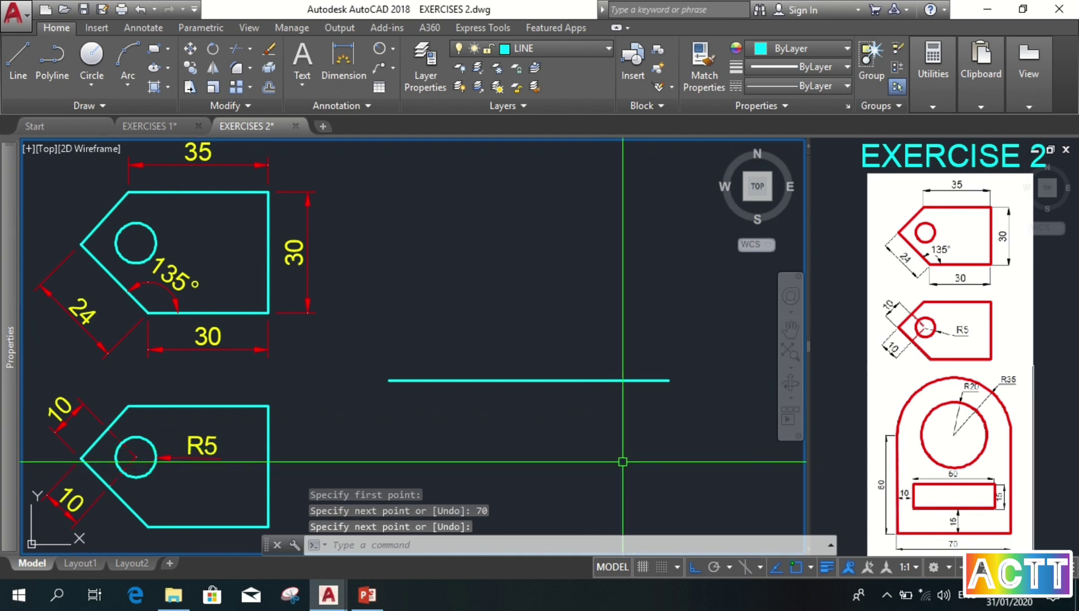
# Draw a 60-unit vertical line rising from the base line's left end
pyautogui.write('l')
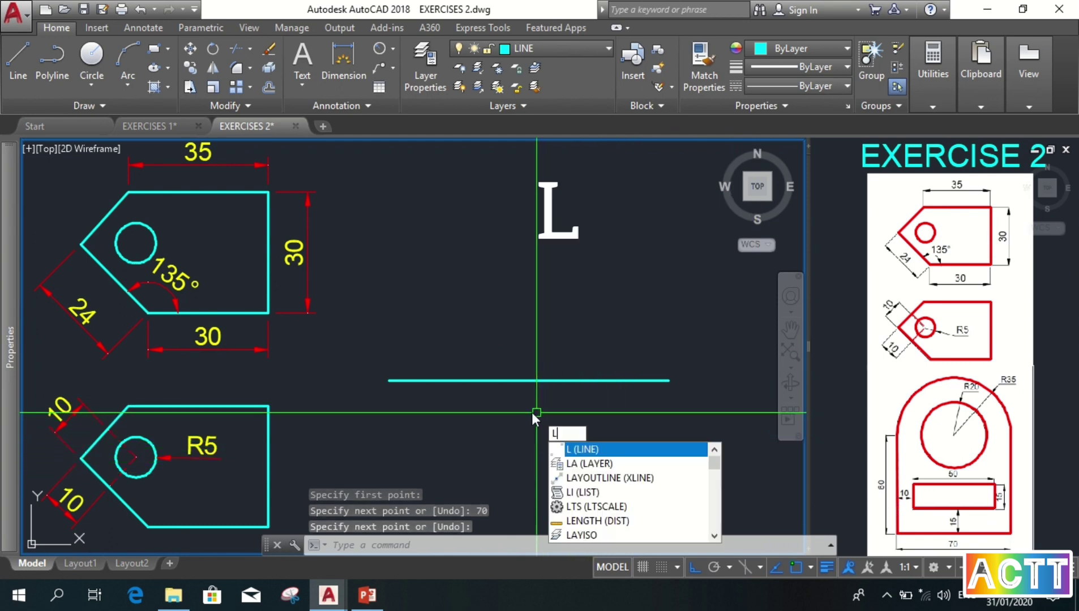
pyautogui.press('Return')
pyautogui.click(389, 381)
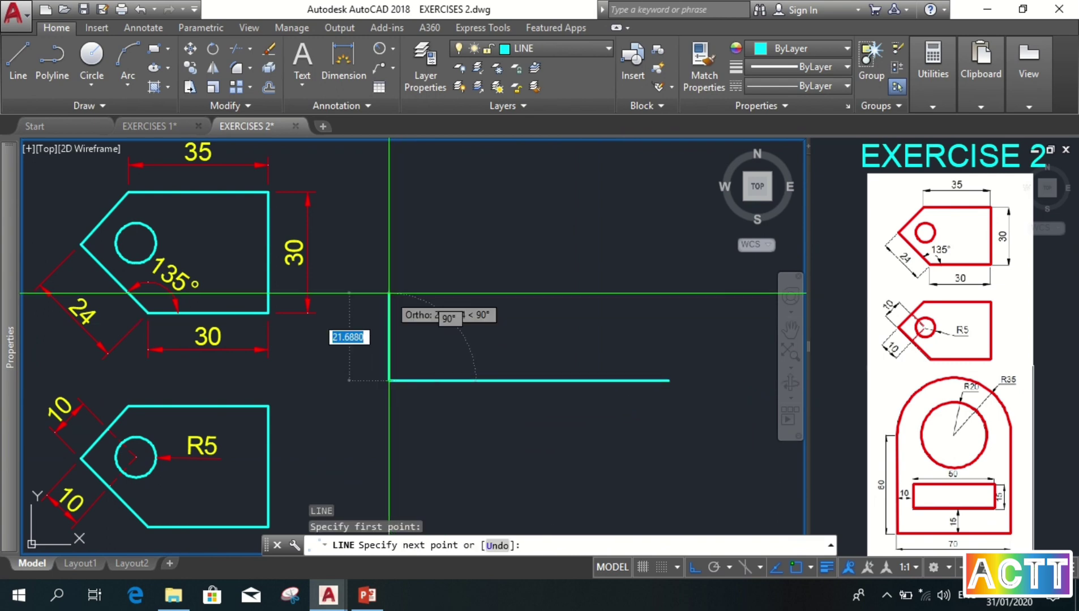
pyautogui.write('60')
pyautogui.press('Return')
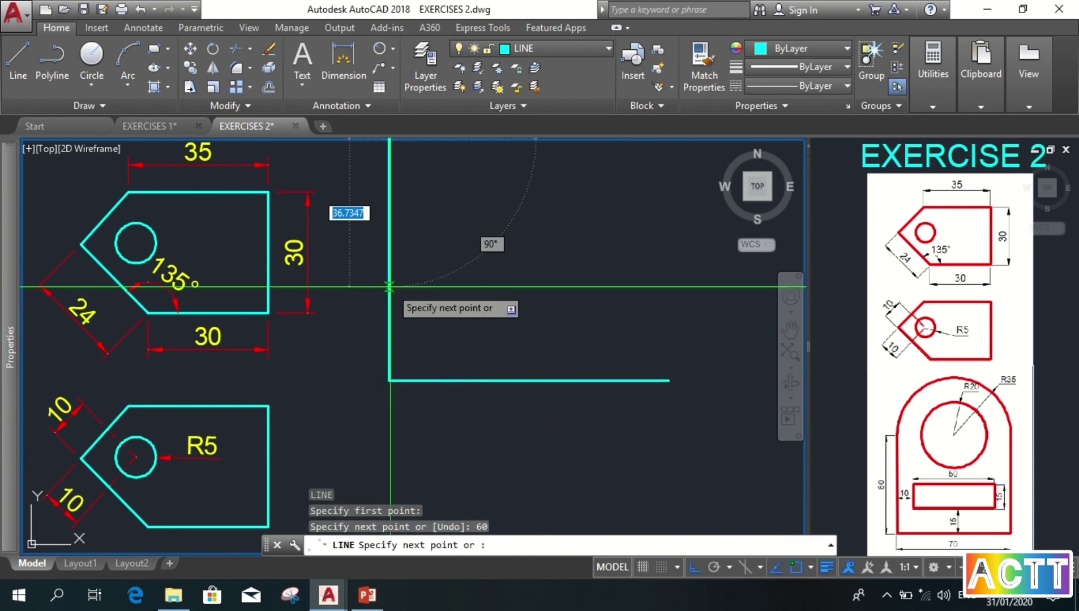
pyautogui.press('Return')
pyautogui.scroll(-2, 474, 398)
pyautogui.moveTo(474, 398)
pyautogui.mouseDown(button='middle')
pyautogui.moveTo(452, 355)
pyautogui.moveTo(410, 353)
pyautogui.mouseUp(button='middle')
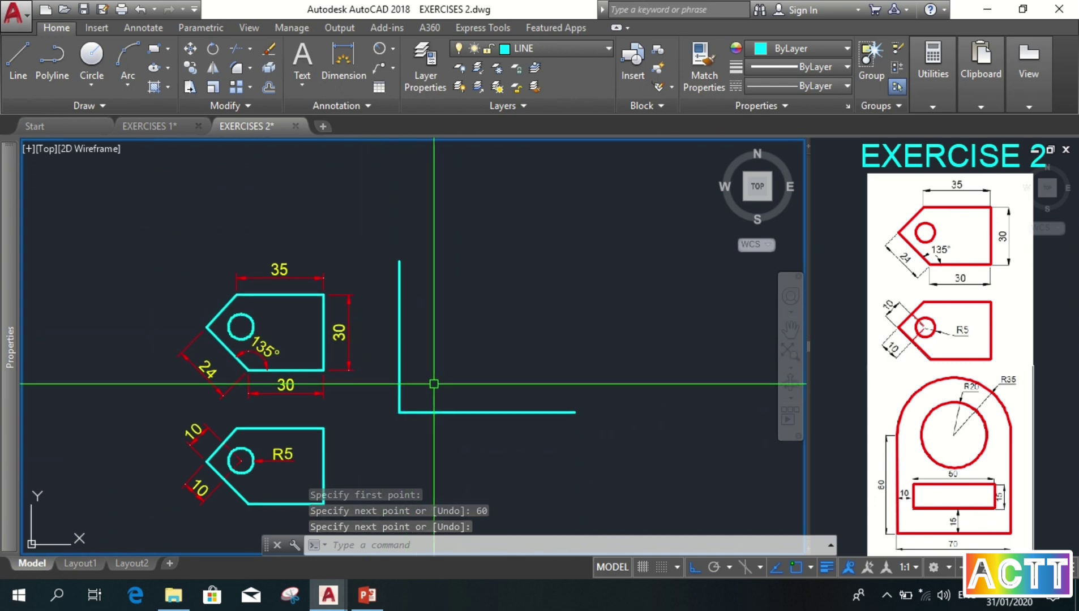
# Mirror the 60-unit upright about the base midpoint, keeping the original line
pyautogui.write('mi')
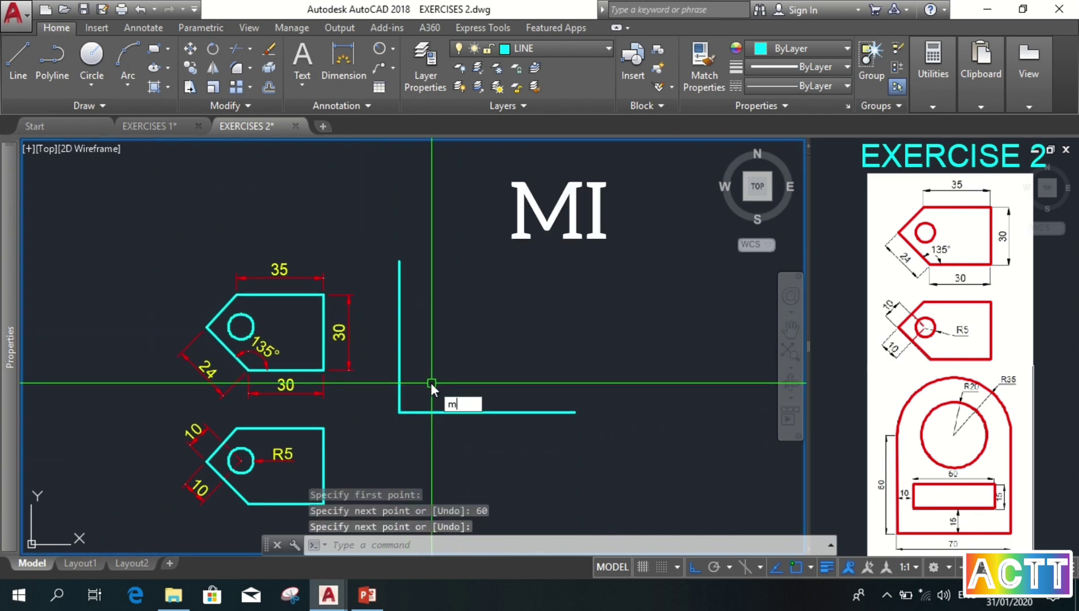
pyautogui.press('Return')
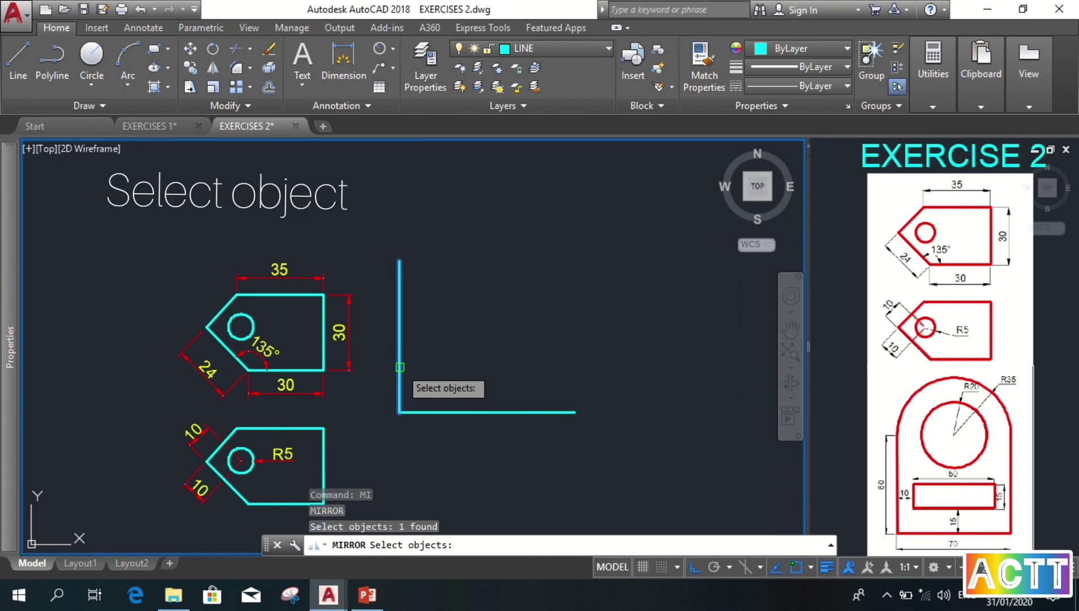
pyautogui.press('Return')
pyautogui.click(485, 412)
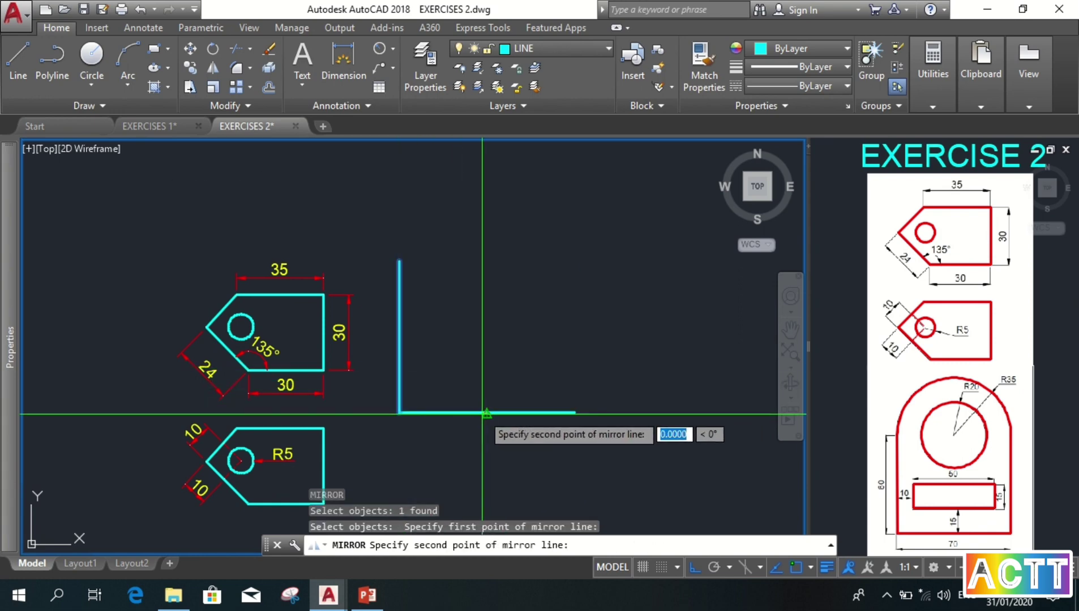
pyautogui.click(485, 325)
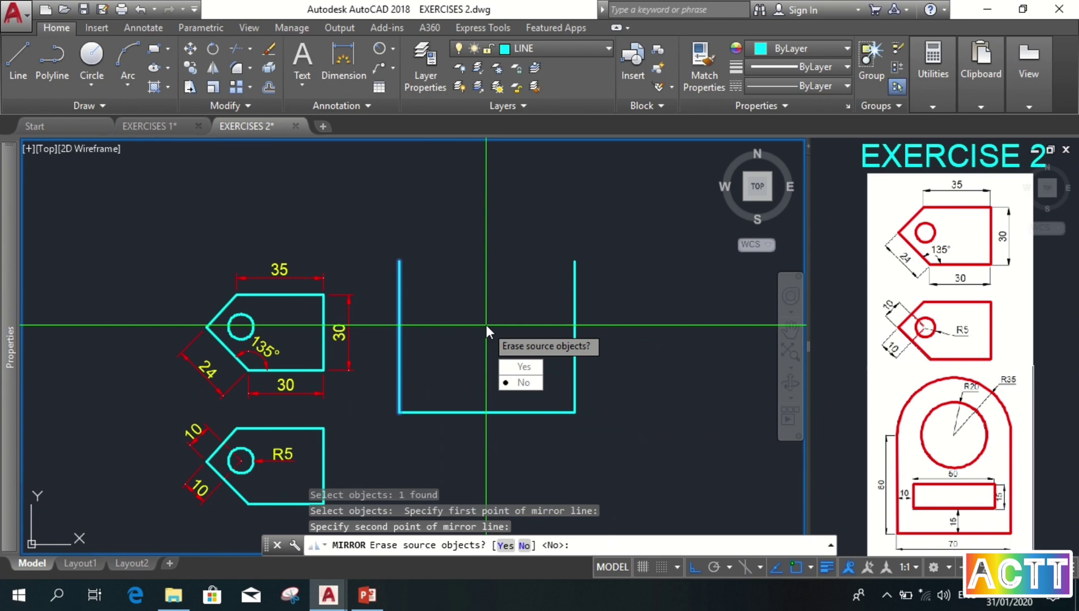
pyautogui.press('Return')
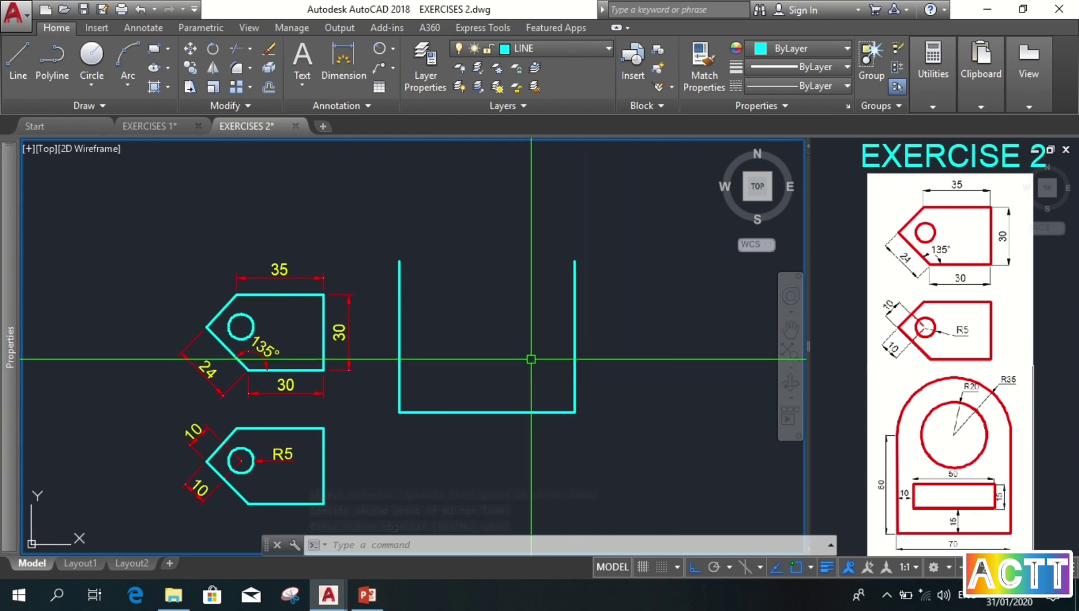
# Draw a two-point circle spanning the tops of both uprights
pyautogui.write('c')
pyautogui.press('Return')
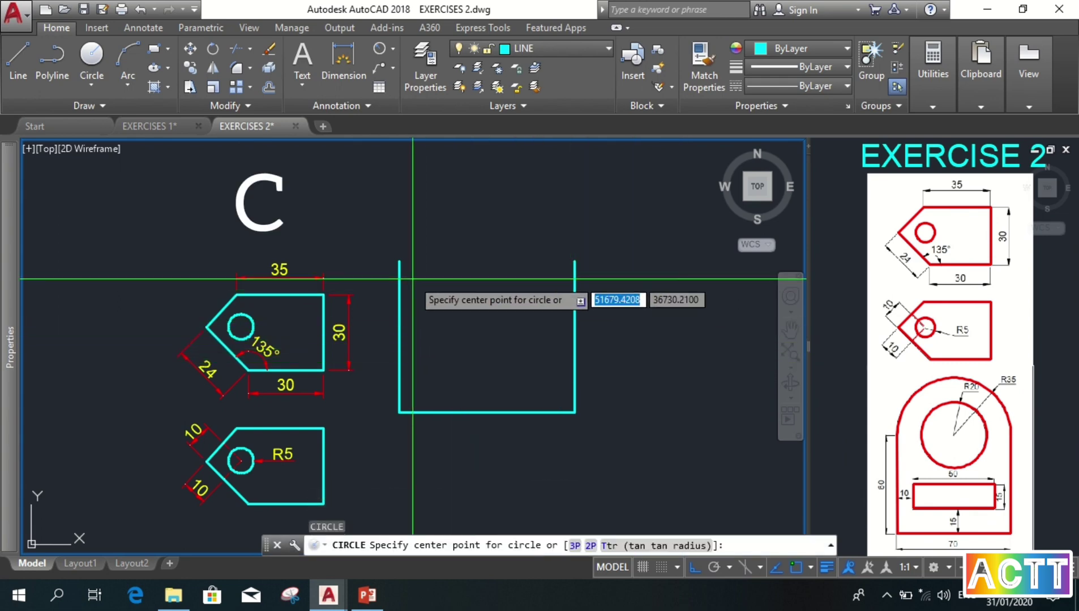
pyautogui.write('2p')
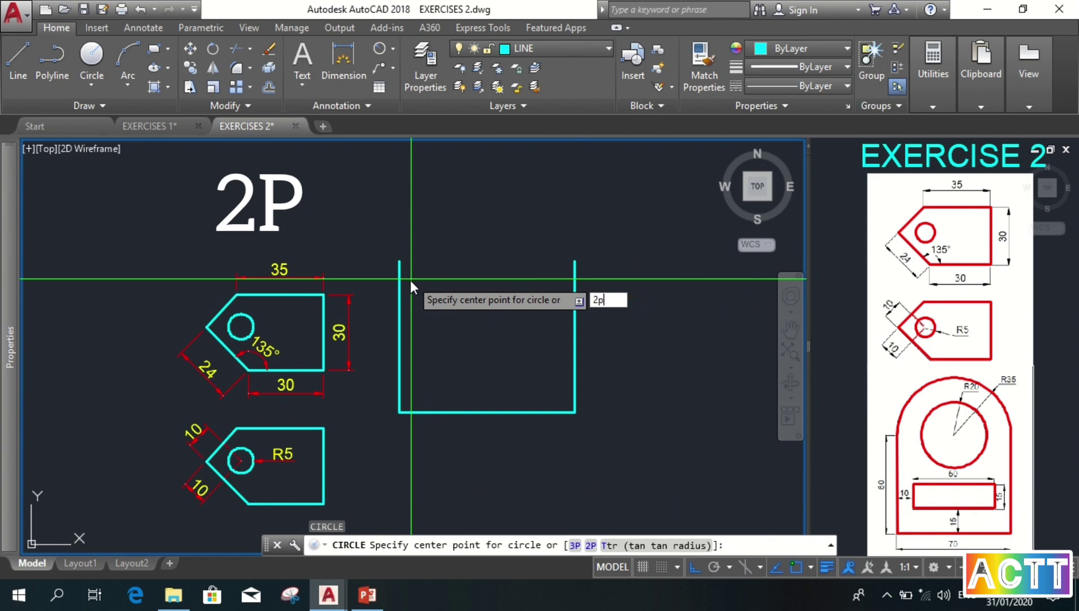
pyautogui.press('Return')
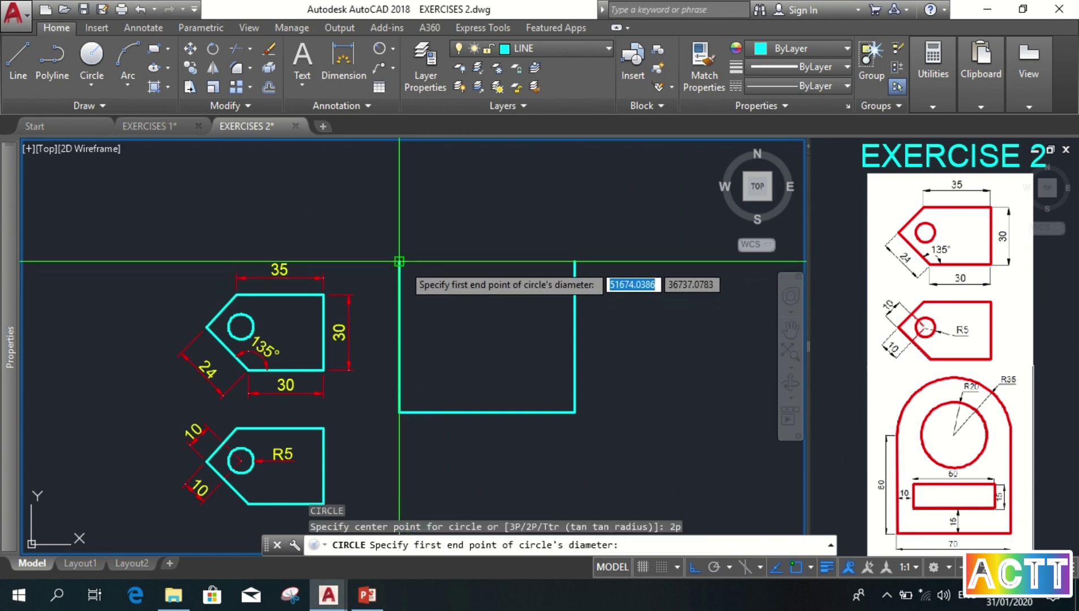
pyautogui.click(399, 261)
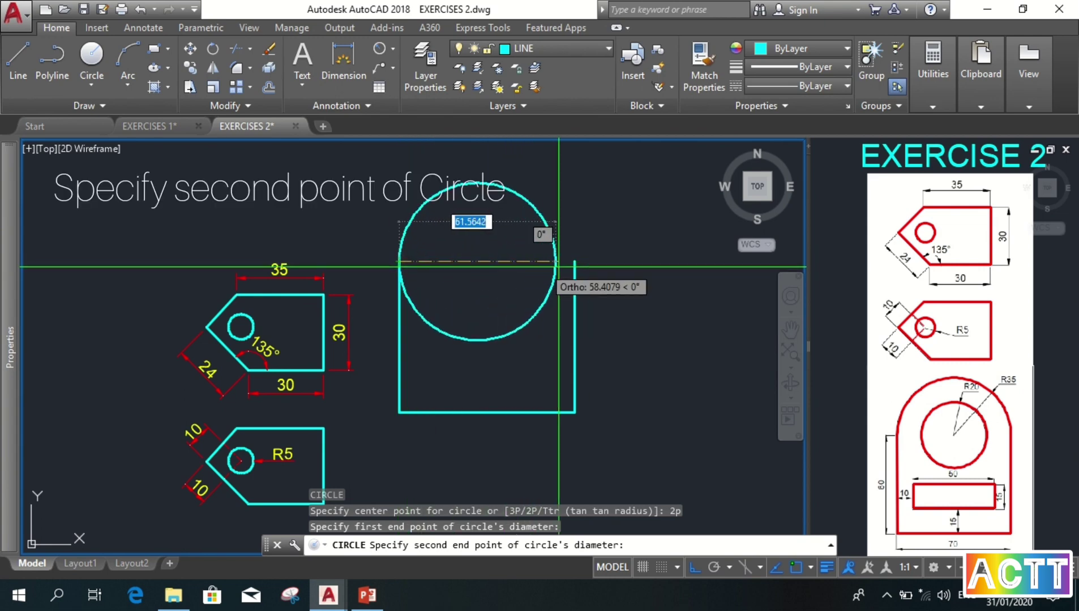
pyautogui.click(575, 261)
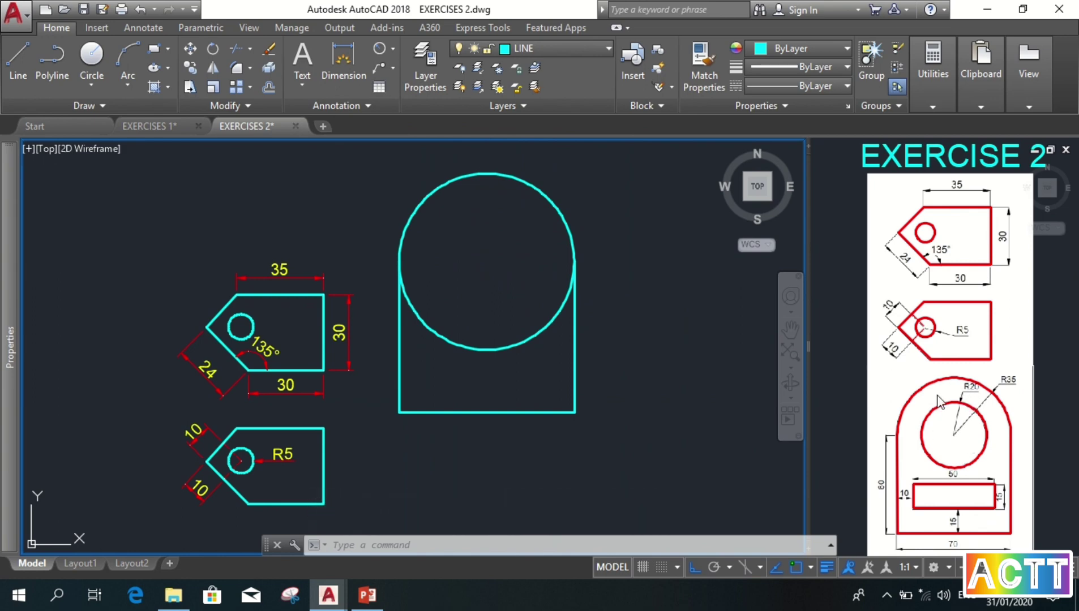
# Add a concentric radius-20 circle at the arch's centre
pyautogui.write('c')
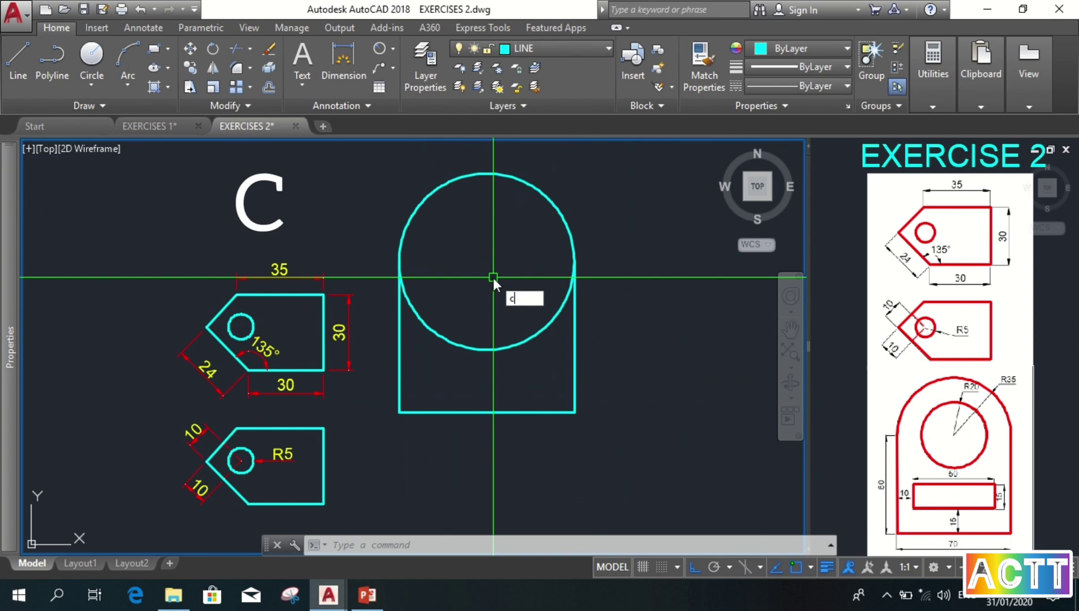
pyautogui.press('Return')
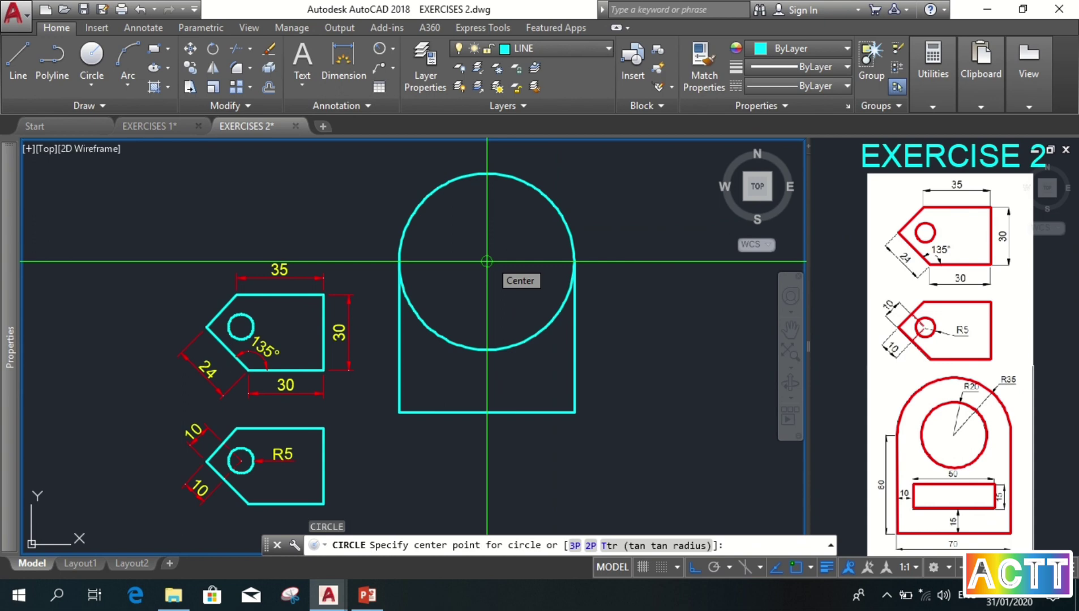
pyautogui.click(486, 261)
pyautogui.write('20')
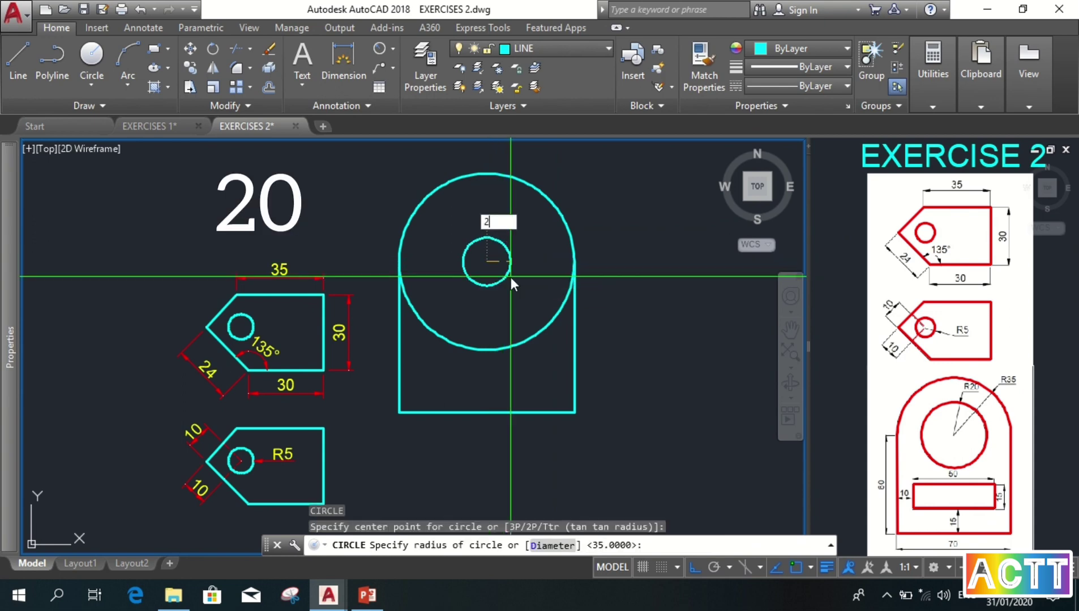
pyautogui.press('Return')
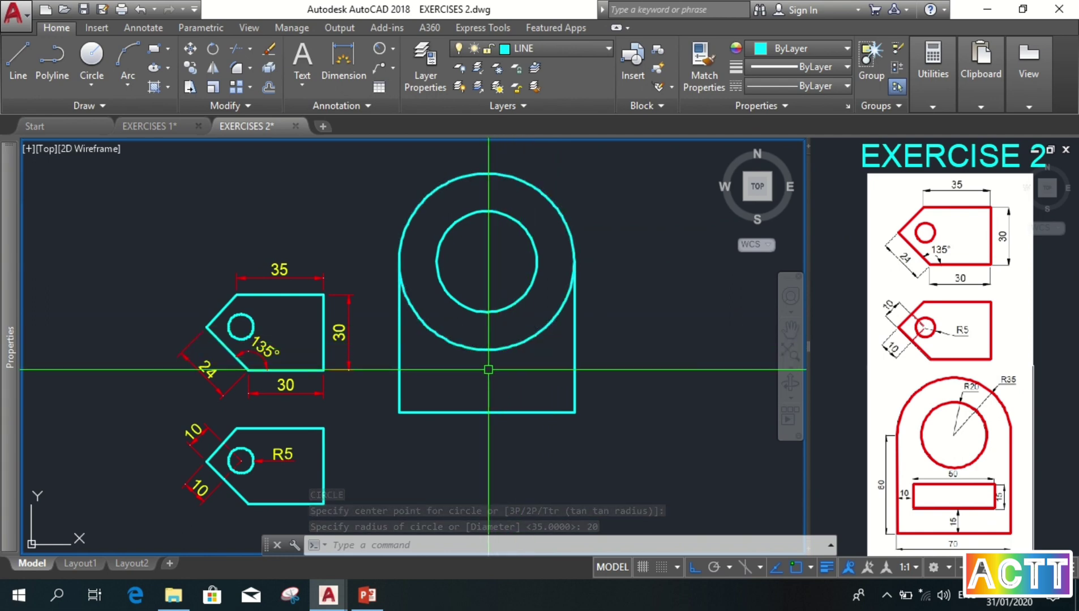
# Trim away the large circle's lower arc, then zoom to the whole drawing
pyautogui.write('tr')
pyautogui.press('Return')
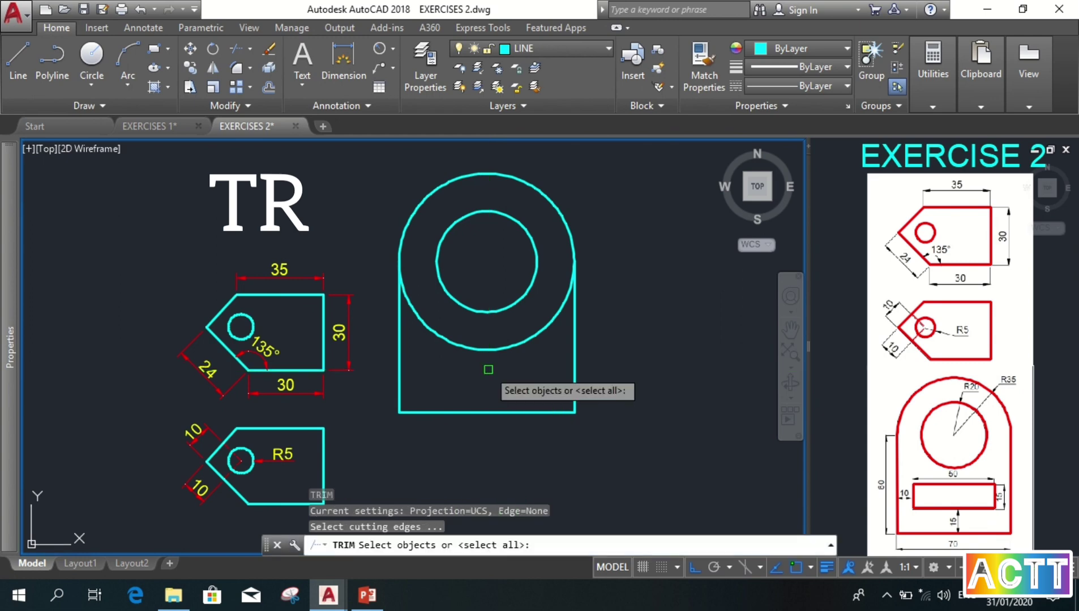
pyautogui.press('Return')
pyautogui.click(493, 368)
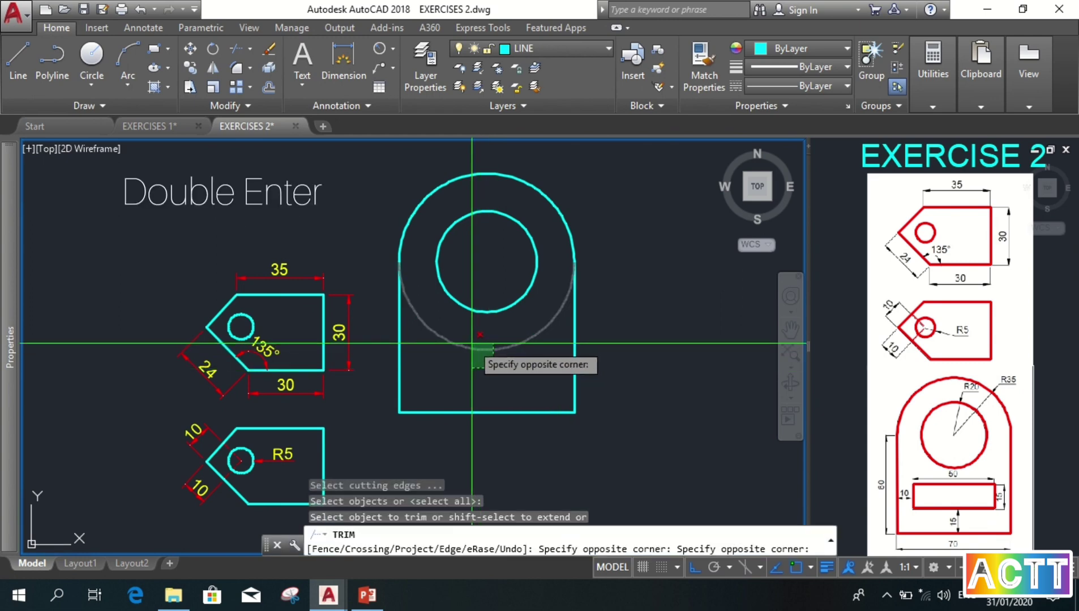
pyautogui.click(471, 341)
pyautogui.press('Return')
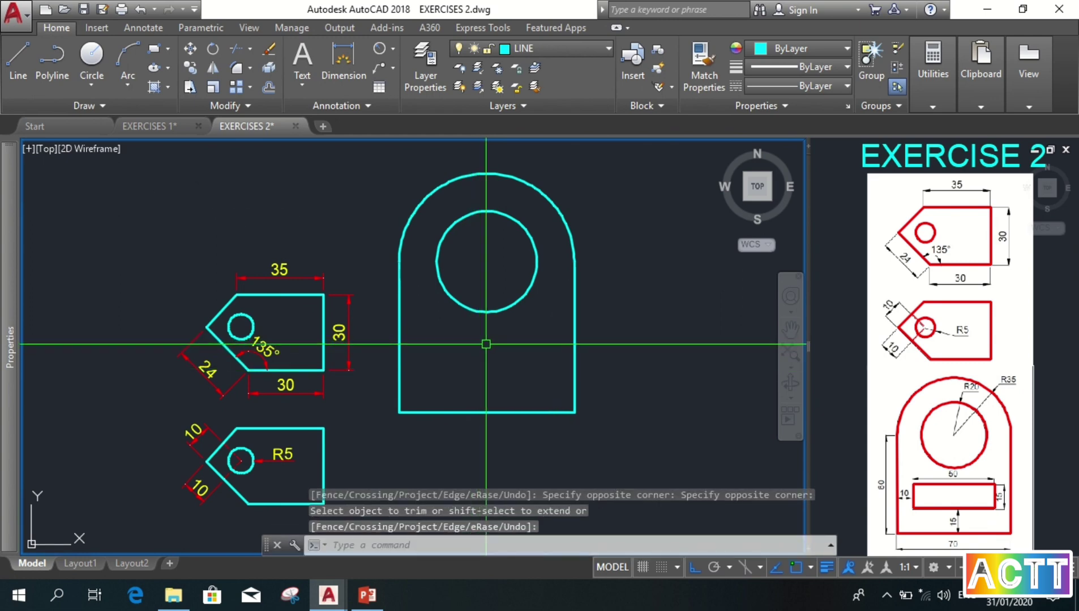
pyautogui.moveTo(485, 352); pyautogui.dragTo(487, 359, button='middle')
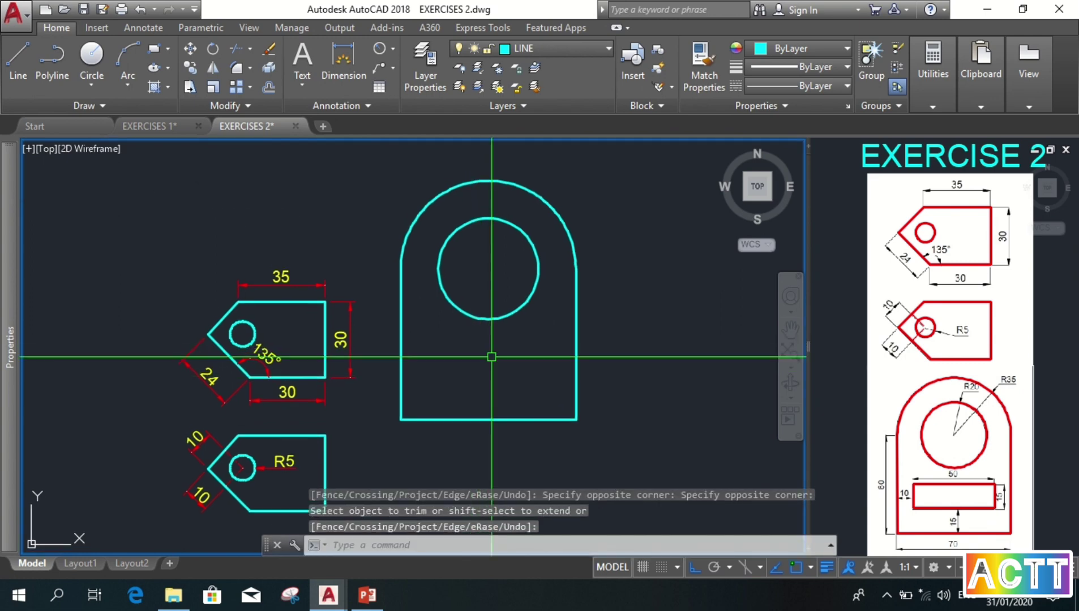
pyautogui.middleClick(489, 397)
pyautogui.scroll(3, 544, 373)
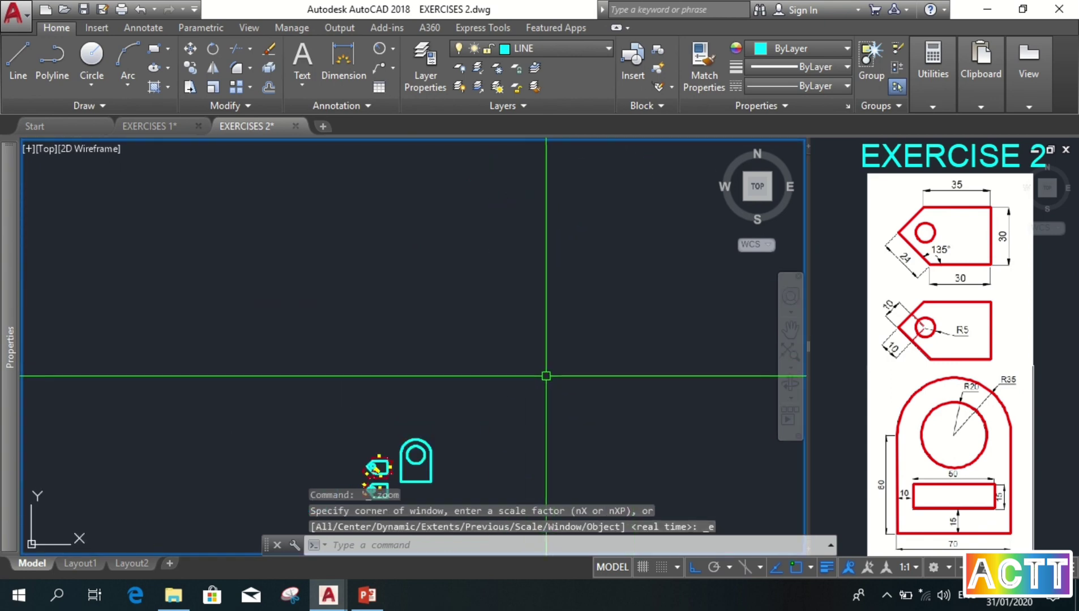
pyautogui.scroll(3, 493, 408)
pyautogui.scroll(2, 453, 397)
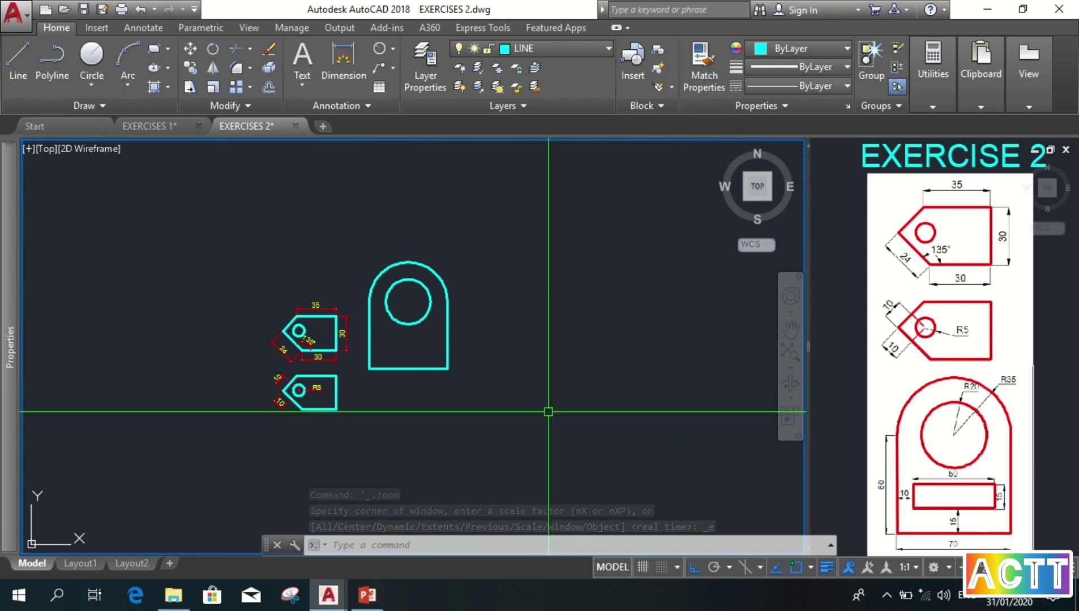
pyautogui.scroll(2, 547, 412)
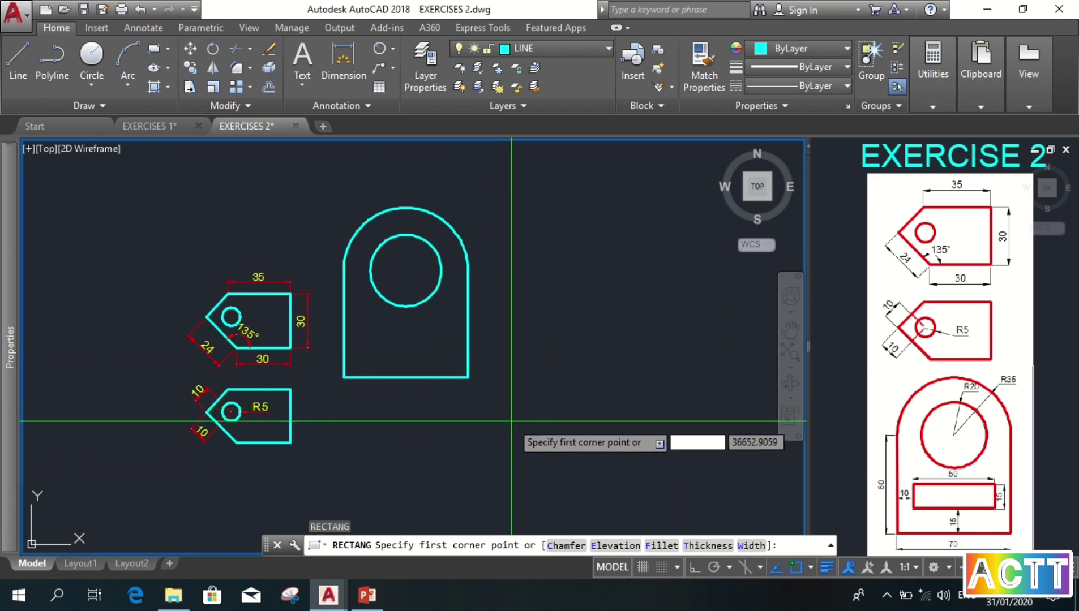
# Place a 50 by 15 rectangle to the right of the arched plate
pyautogui.click(512, 421)
pyautogui.write('50')
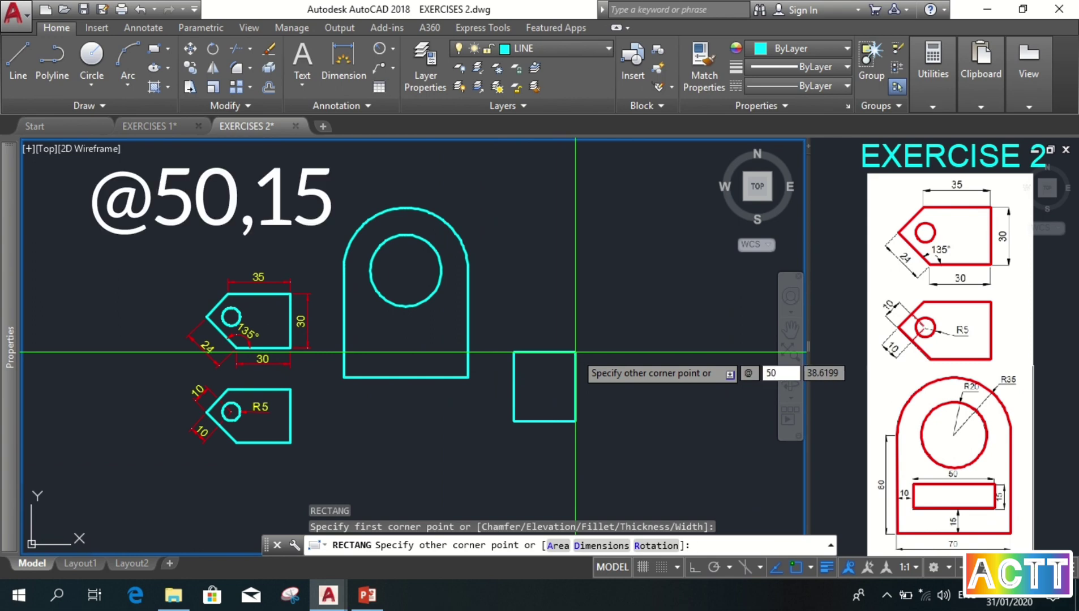
pyautogui.press('Tab')
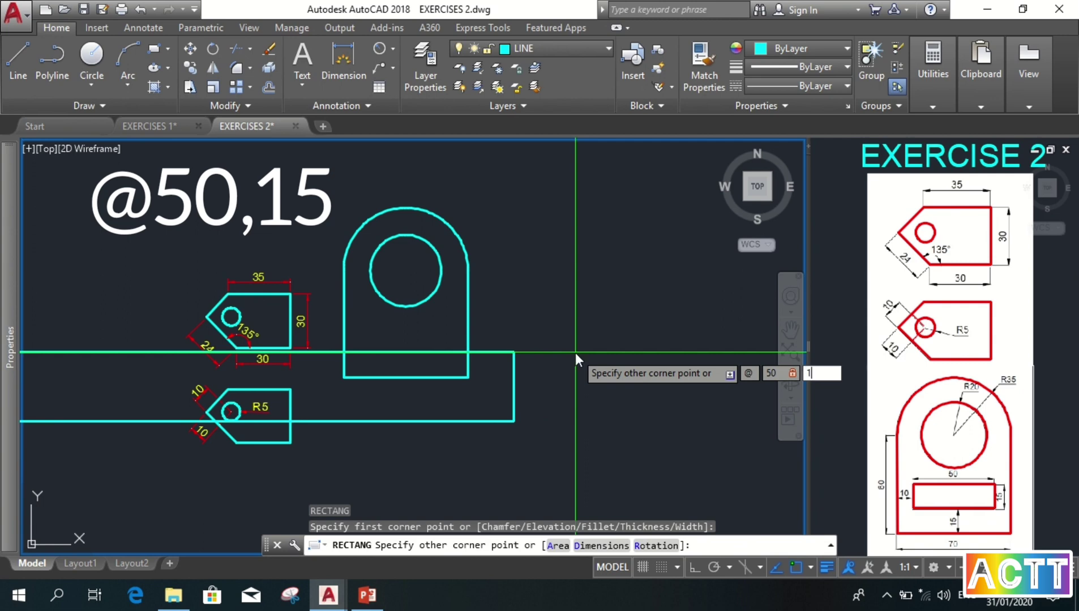
pyautogui.write('5')
pyautogui.press('Return')
pyautogui.scroll(2, 545, 419)
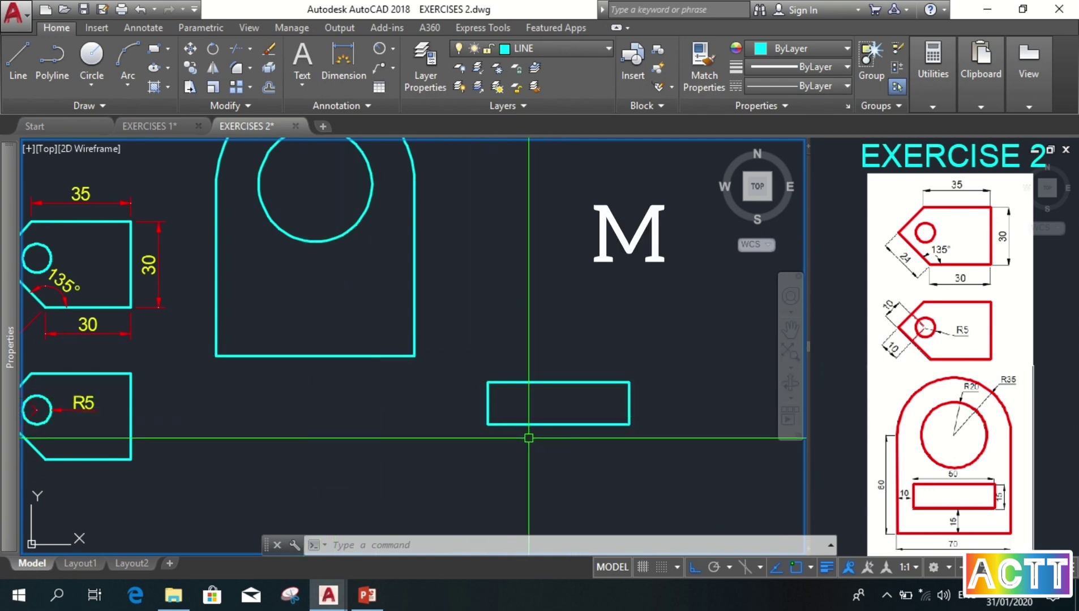
# Move the rectangle by its bottom midpoint onto the plate's bottom midpoint
pyautogui.write('m')
pyautogui.press('Return')
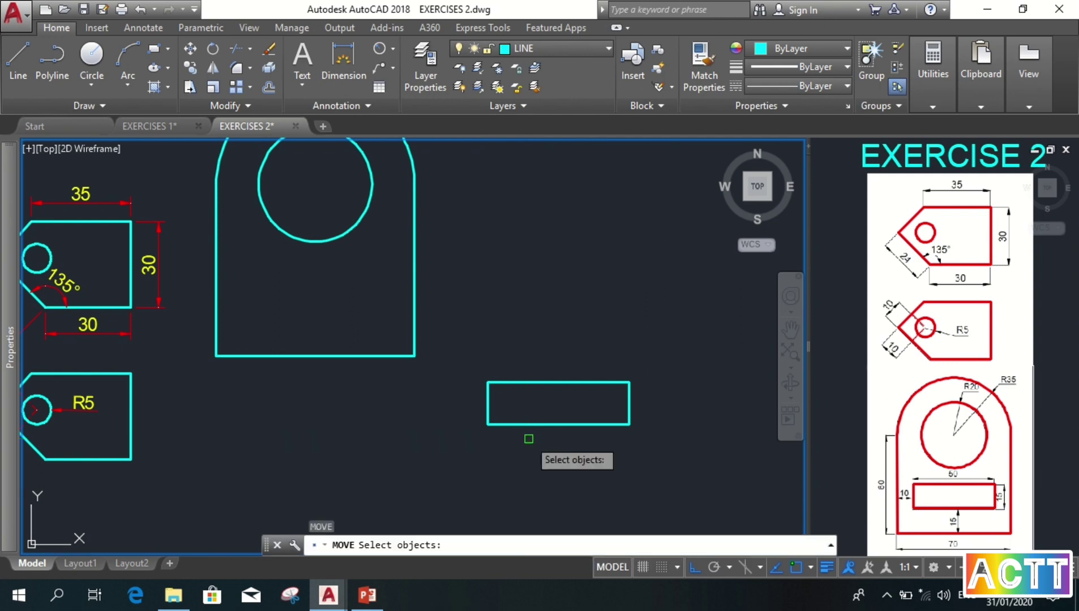
pyautogui.click(550, 425)
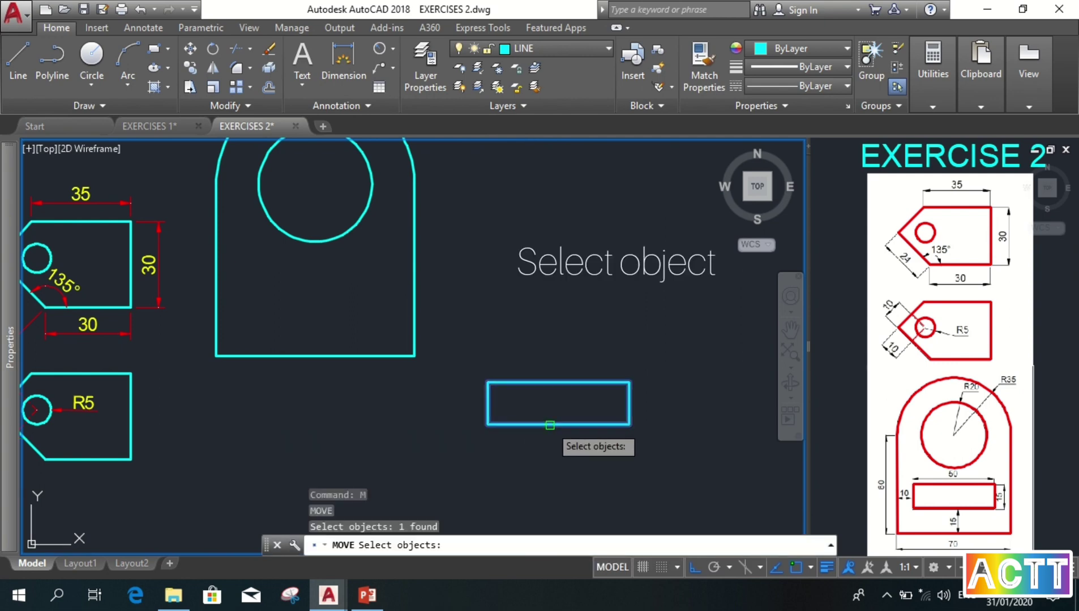
pyautogui.press('Return')
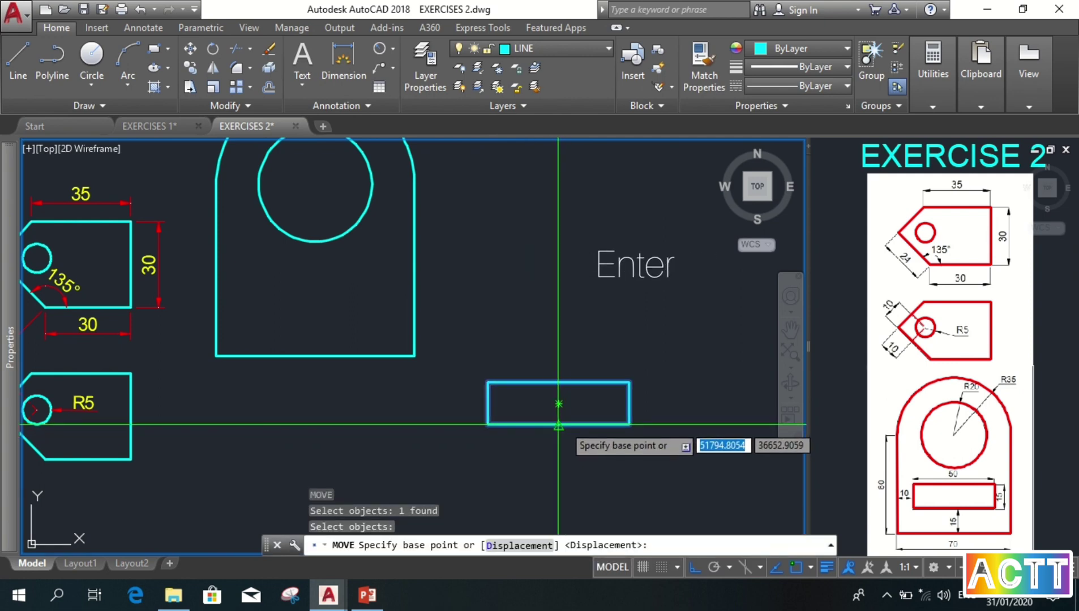
pyautogui.click(558, 425)
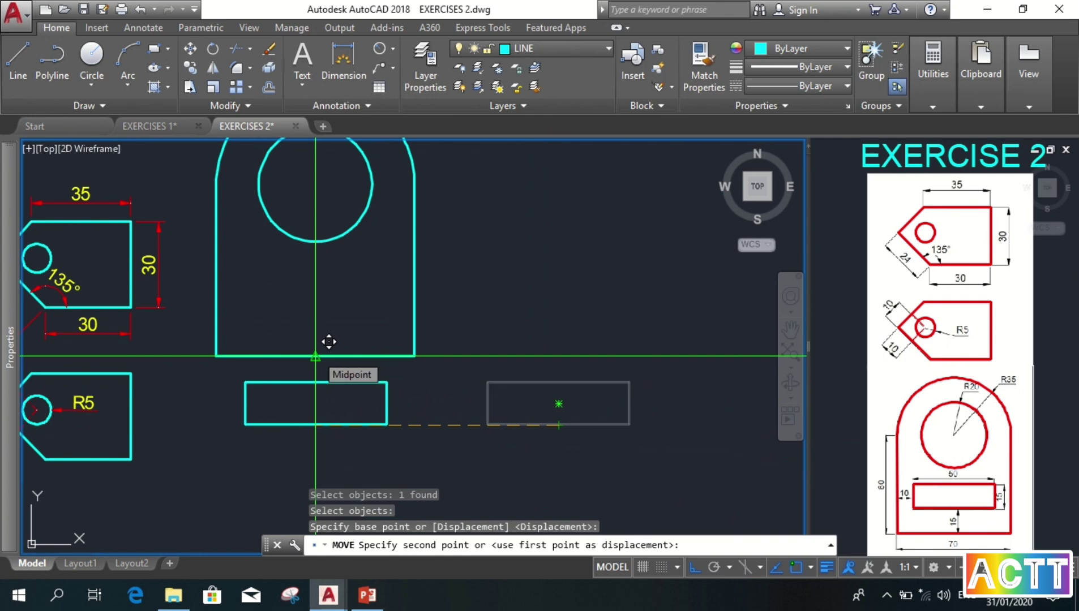
pyautogui.click(315, 357)
pyautogui.moveTo(316, 357); pyautogui.dragTo(352, 385, button='middle')
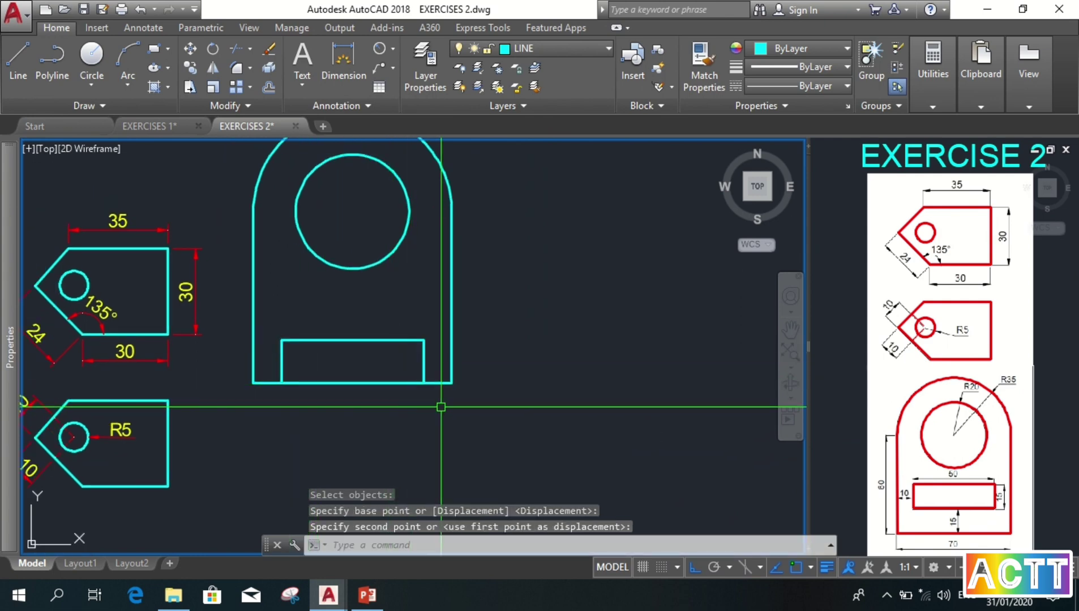
pyautogui.moveTo(413, 416); pyautogui.dragTo(522, 447, button='middle')
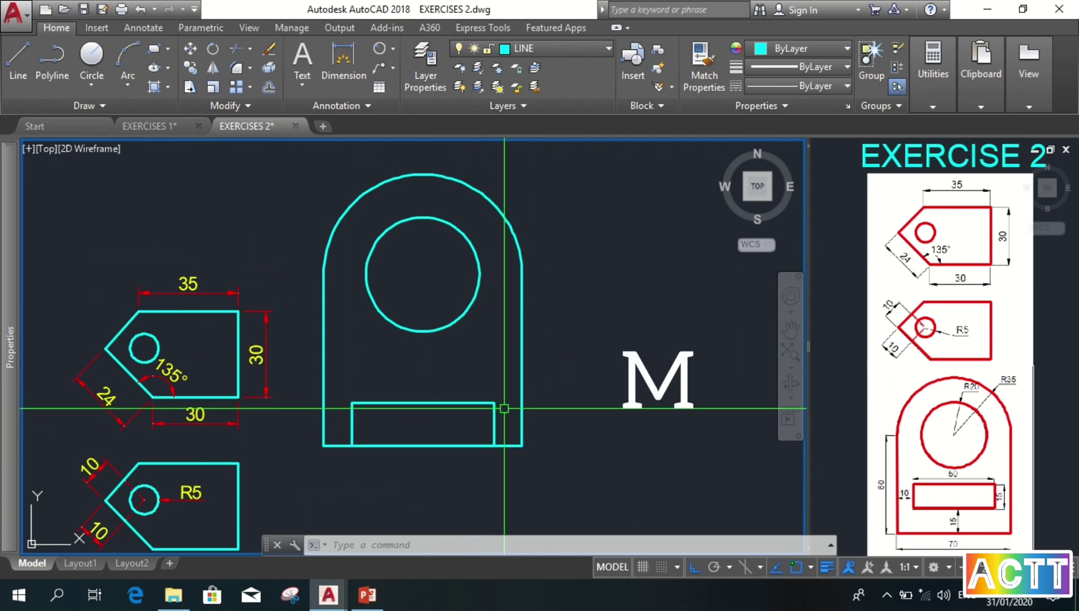
# Move the slot rectangle 15 units straight up
pyautogui.write('m')
pyautogui.press('Return')
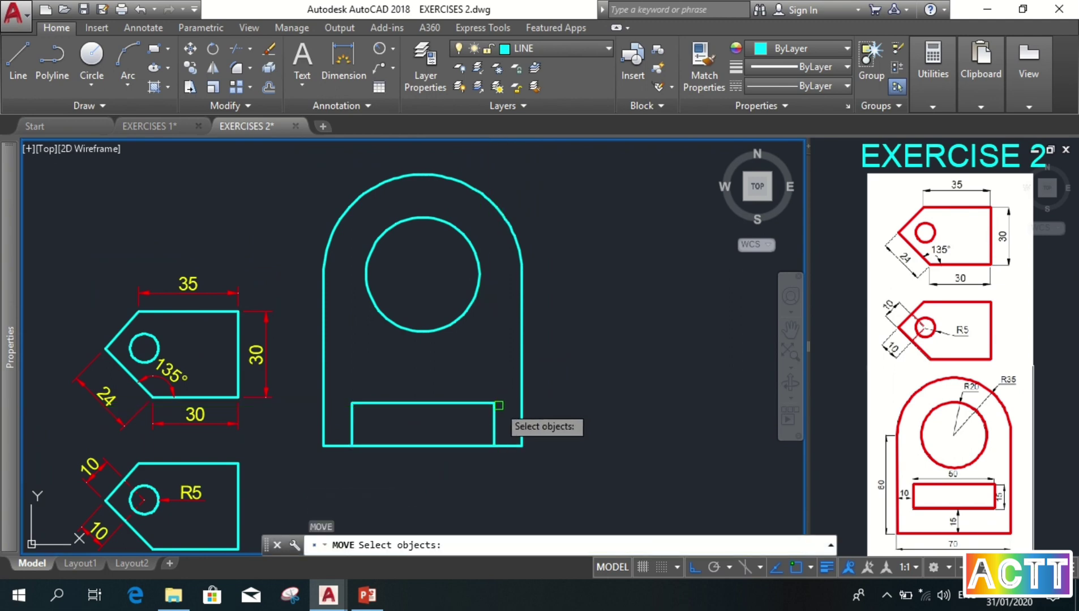
pyautogui.click(493, 408)
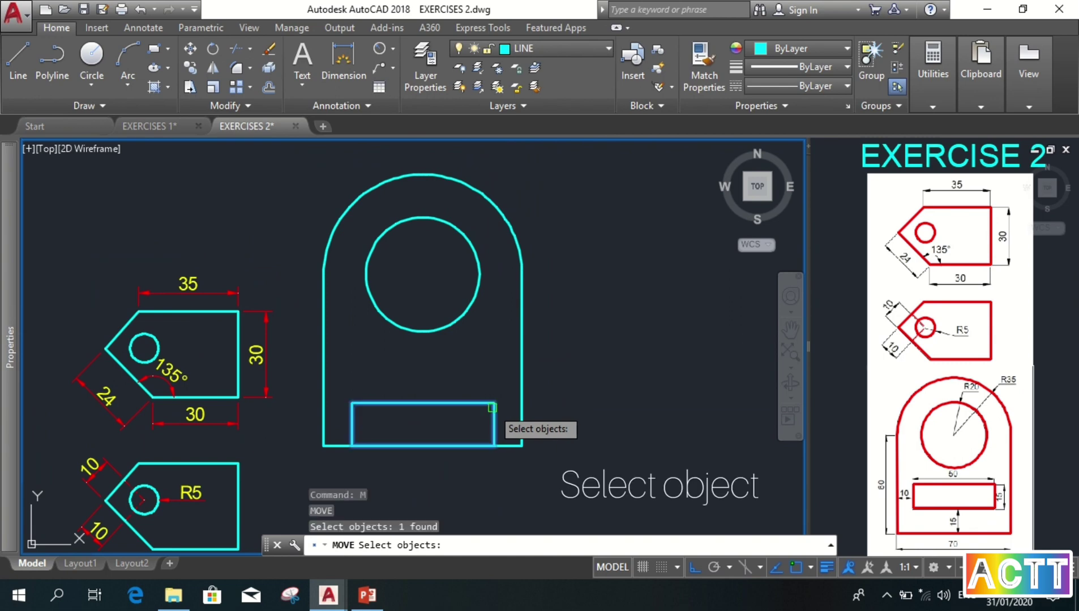
pyautogui.press('Return')
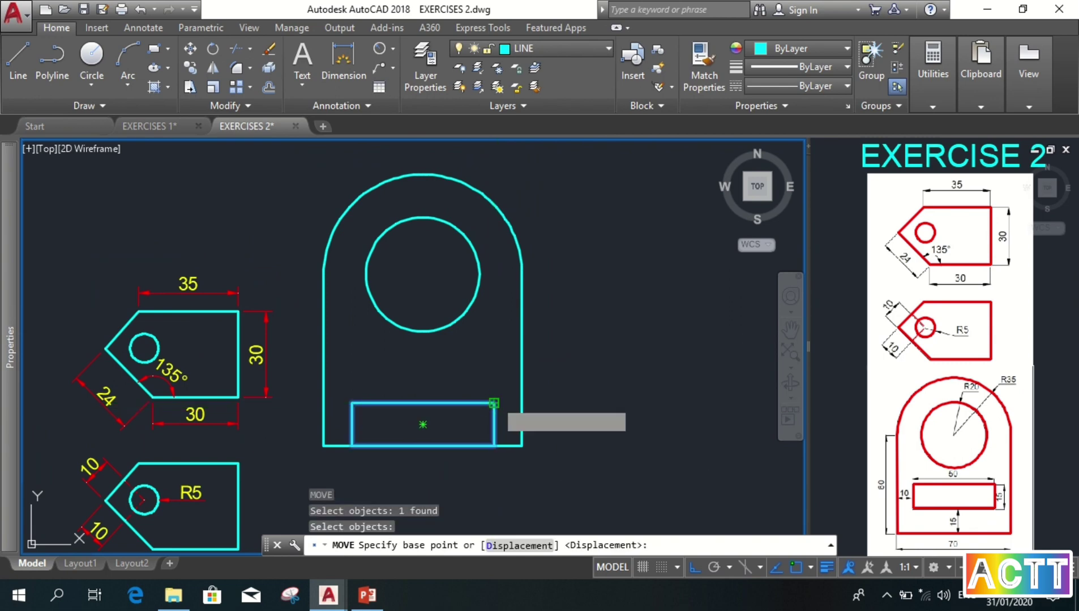
pyautogui.click(493, 403)
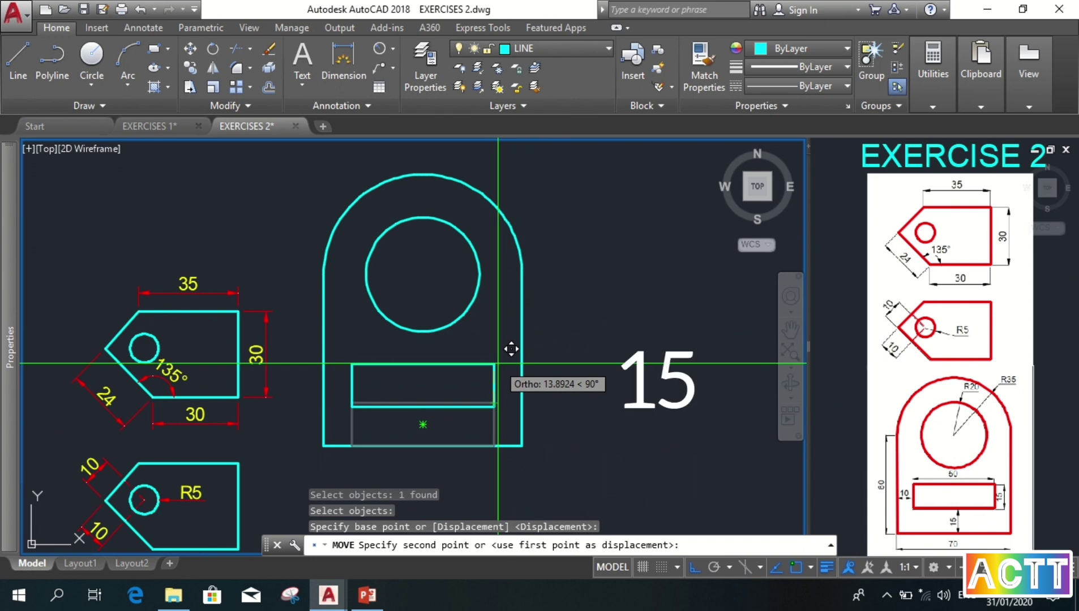
pyautogui.write('15')
pyautogui.press('Return')
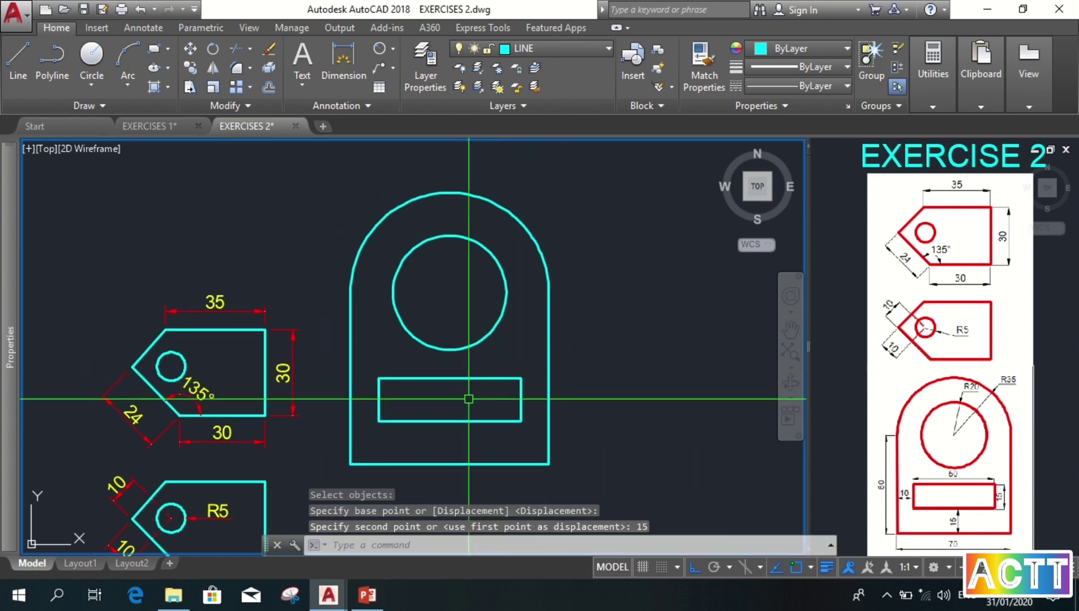
# Window-select the whole arched plate with its slot and move it
pyautogui.click(552, 465)
pyautogui.click(326, 200)
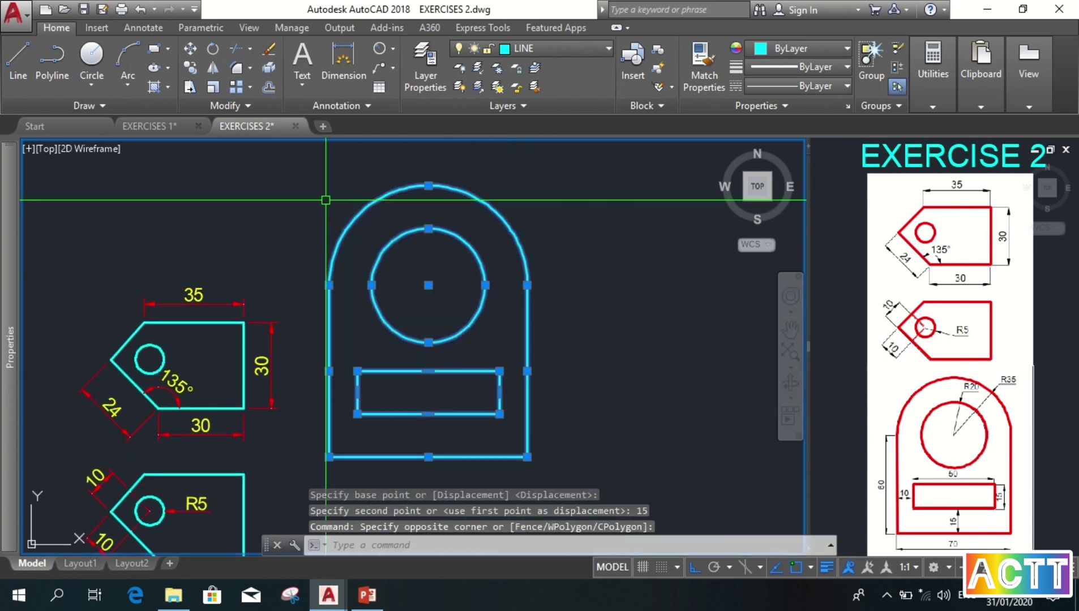
pyautogui.write('m')
pyautogui.press('Return')
pyautogui.click(490, 348)
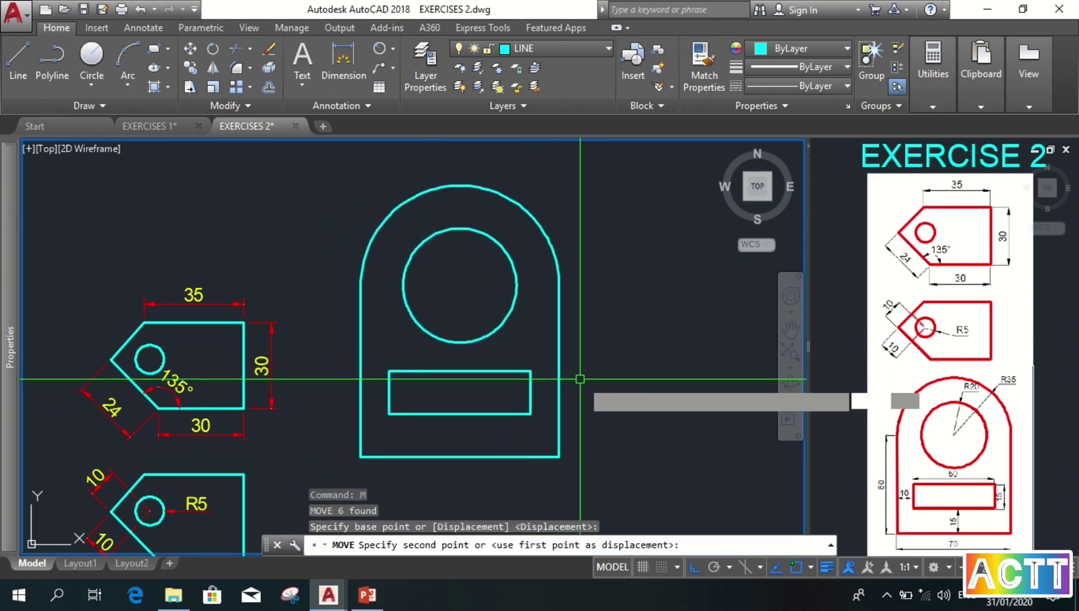
pyautogui.moveTo(355, 336); pyautogui.dragTo(357, 378, button='middle')
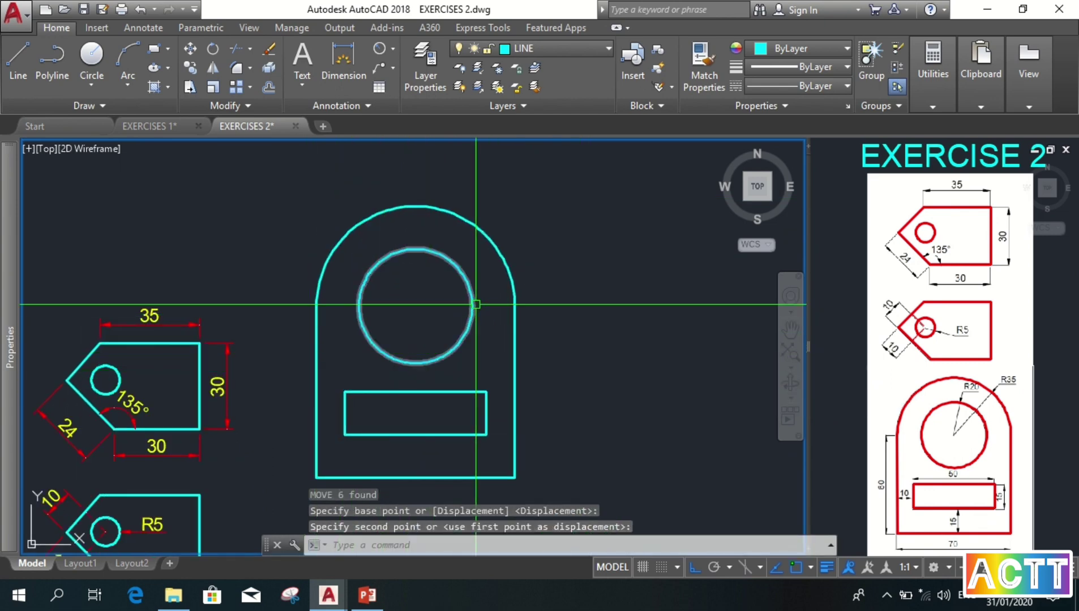
# Make layer 0 the current layer
pyautogui.click(545, 51)
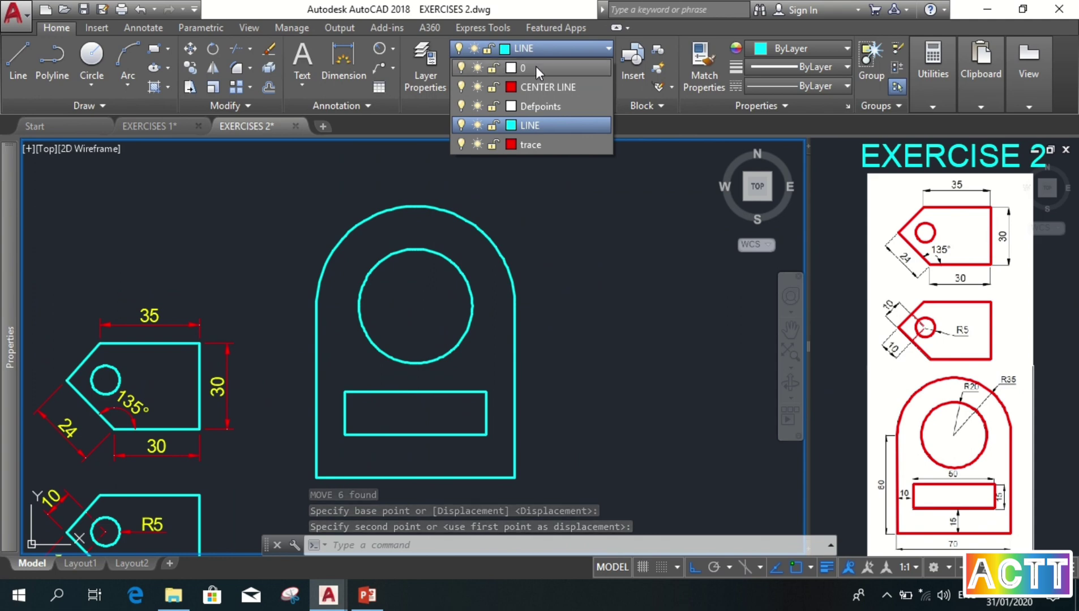
pyautogui.click(536, 67)
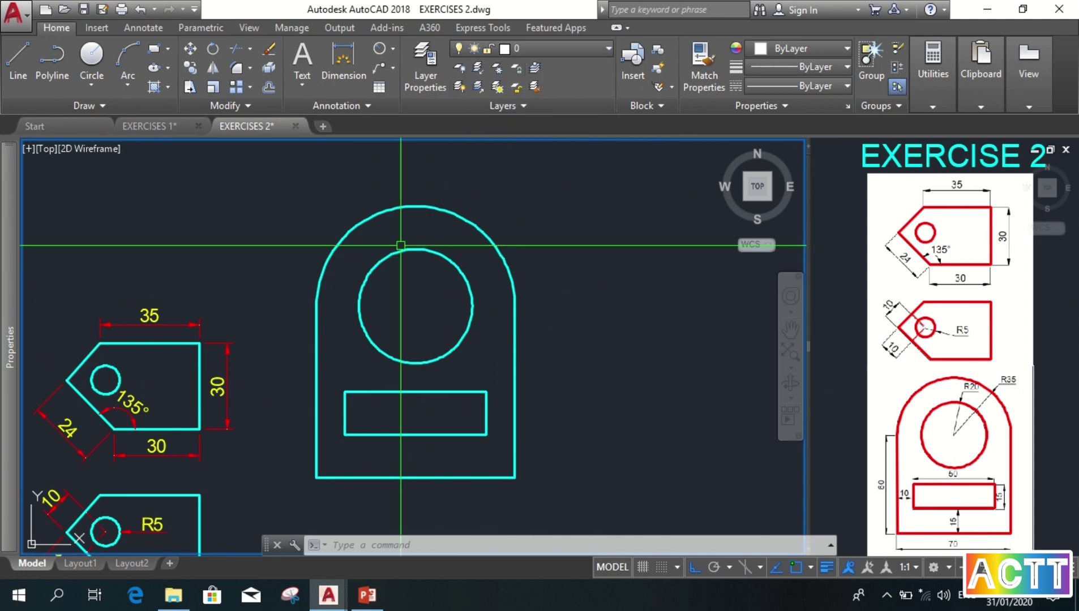
pyautogui.scroll(2, 479, 269)
pyautogui.scroll(-2, 477, 270)
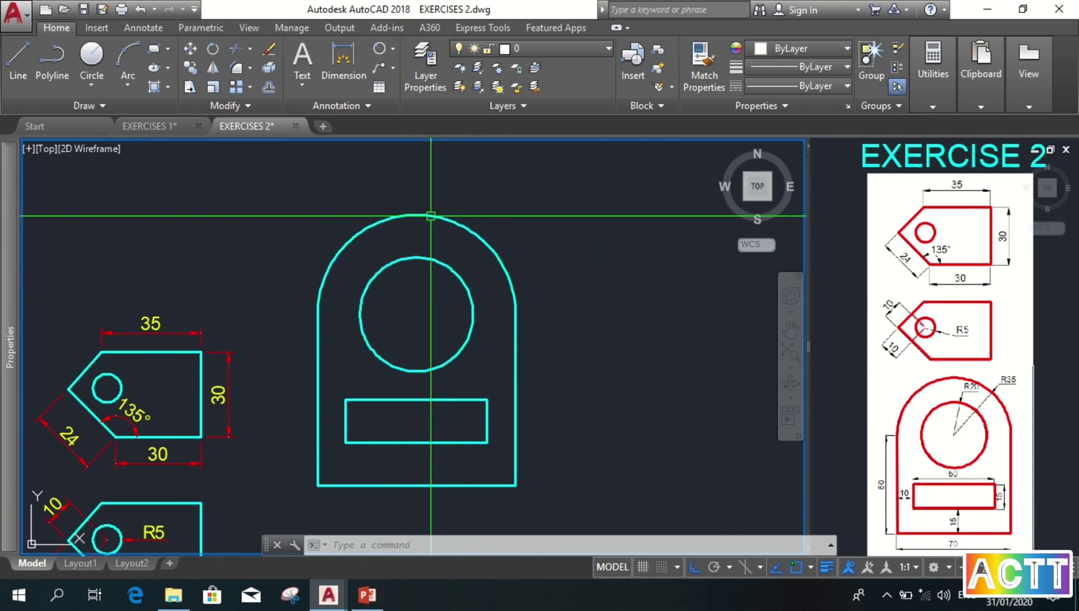
# Add linear 60 height and 70 width dimensions to the arched plate
pyautogui.click(394, 48)
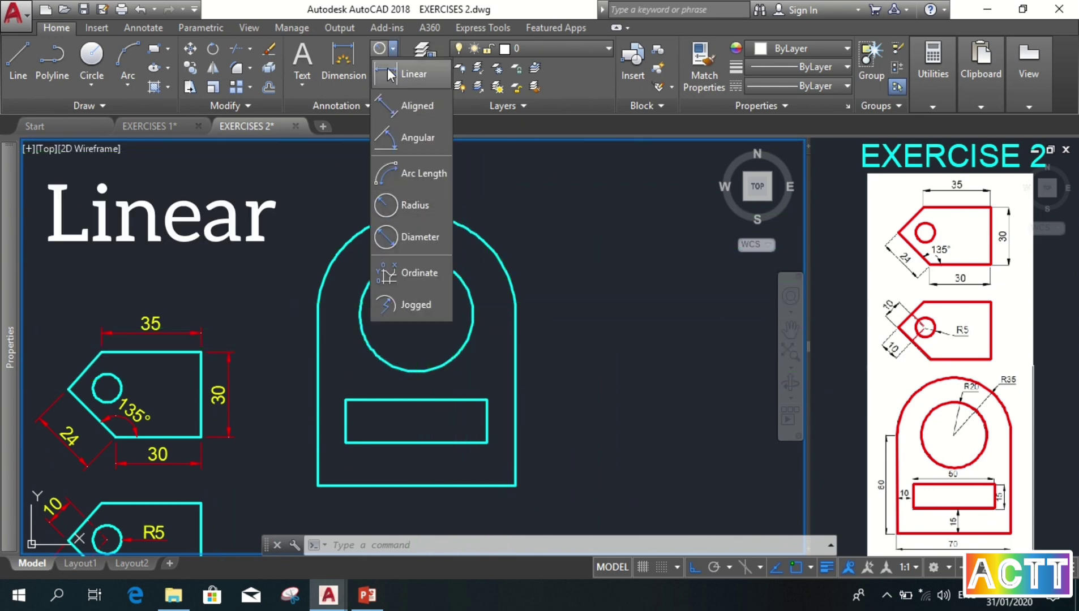
pyautogui.click(390, 74)
pyautogui.click(318, 315)
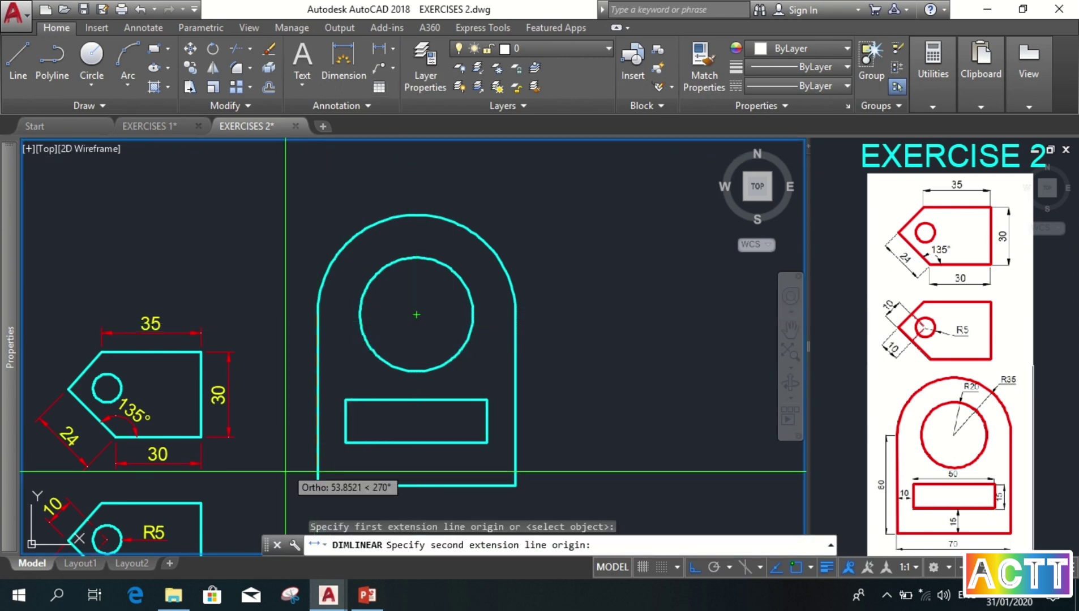
pyautogui.click(317, 486)
pyautogui.click(287, 445)
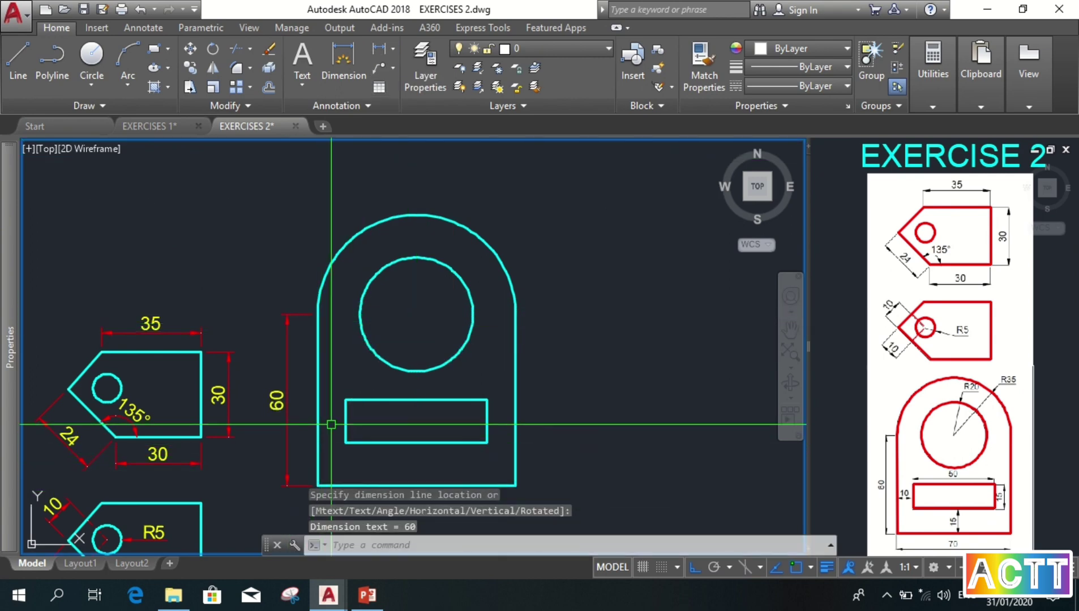
pyautogui.moveTo(331, 425); pyautogui.dragTo(340, 373, button='middle')
pyautogui.press('Return')
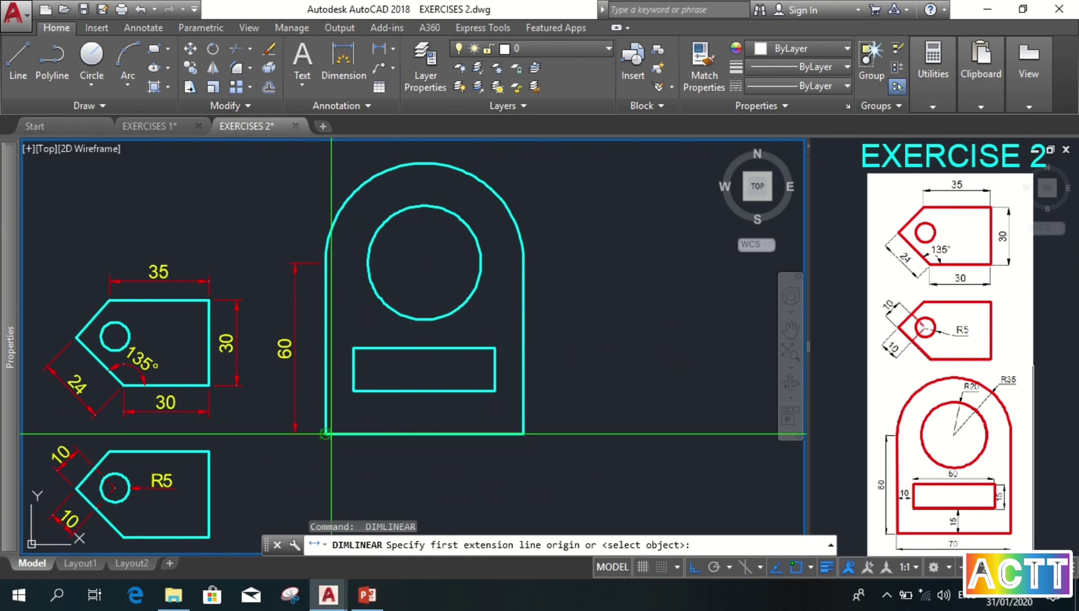
pyautogui.click(325, 434)
pyautogui.click(523, 434)
pyautogui.click(536, 428)
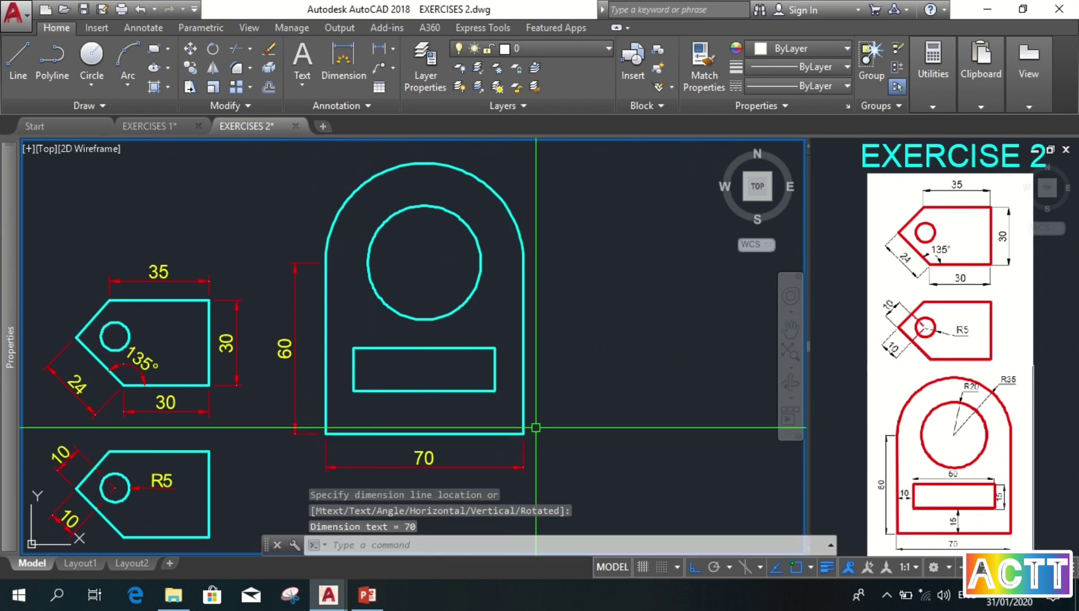
# Dimension the slot's 50 length above it, dropping an unneeded right-side dimension
pyautogui.press('Return')
pyautogui.click(524, 263)
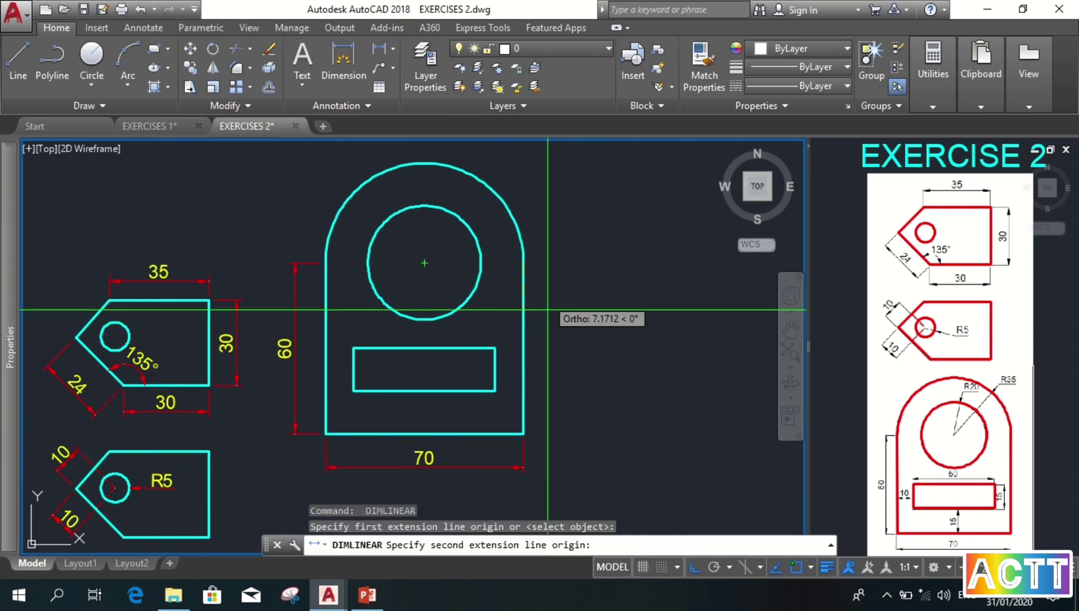
pyautogui.click(523, 434)
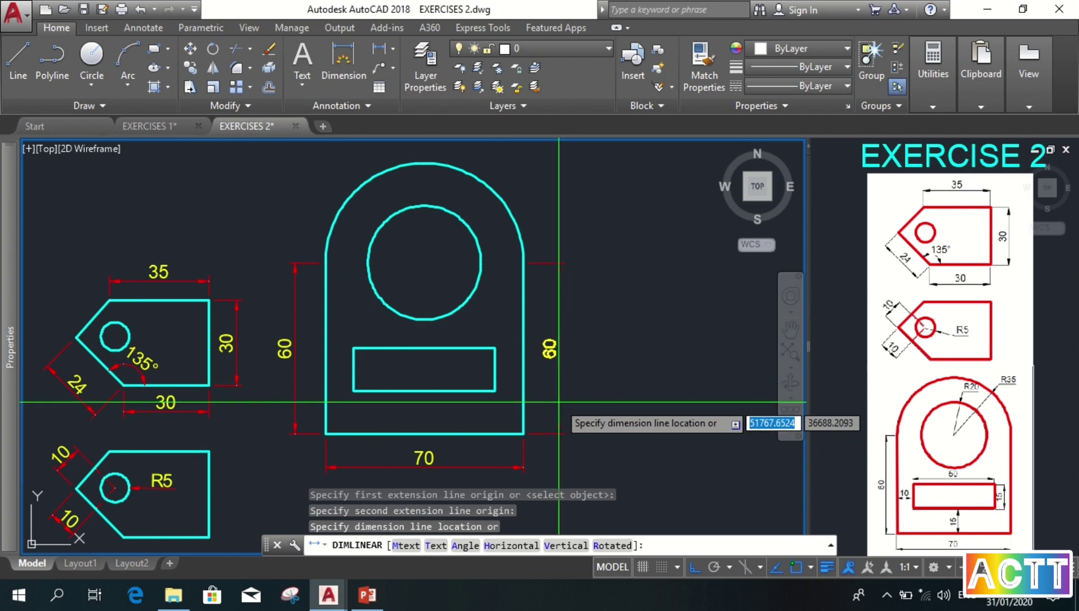
pyautogui.press('Escape')
pyautogui.press('Return')
pyautogui.click(353, 370)
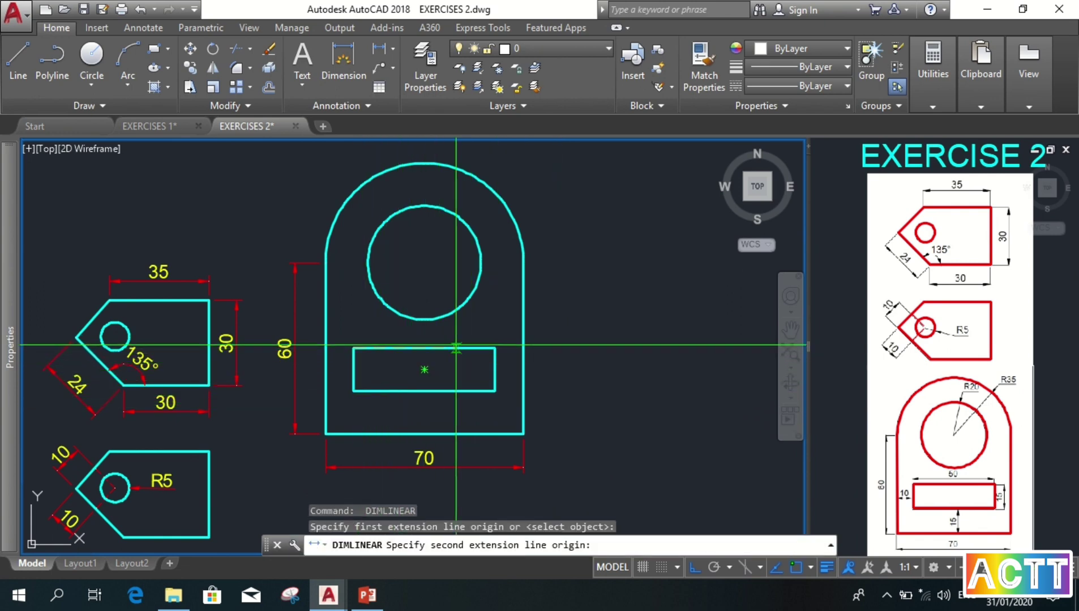
pyautogui.click(495, 370)
pyautogui.scroll(4, 490, 340)
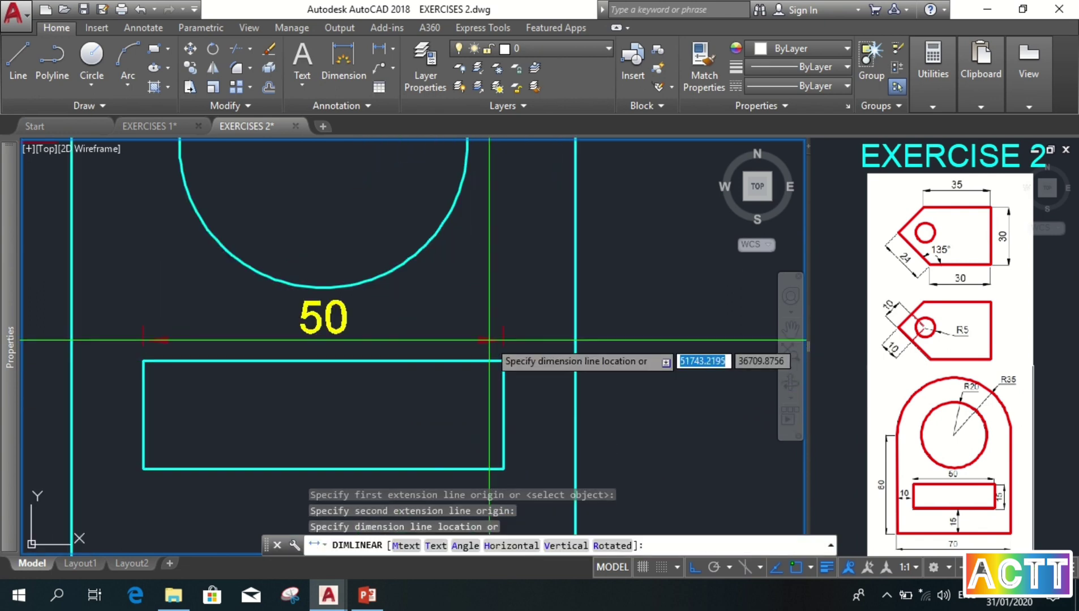
pyautogui.click(490, 340)
pyautogui.scroll(-4, 491, 340)
# Add the slot's 10 side offset, 15 height and 15 gap-to-base dimensions
pyautogui.press('Return')
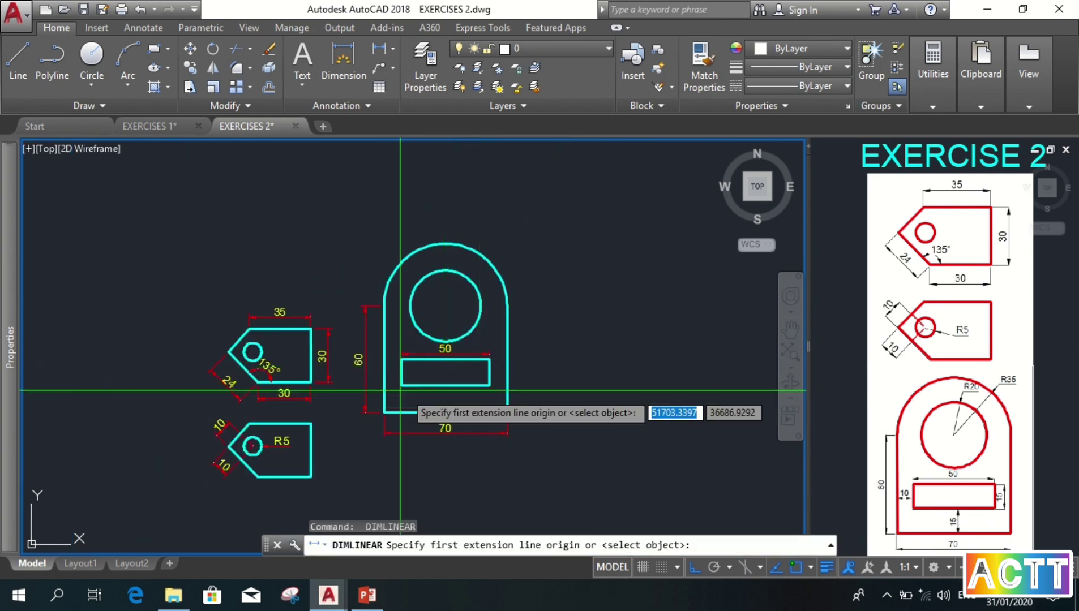
pyautogui.scroll(4, 408, 370)
pyautogui.click(407, 369)
pyautogui.click(371, 369)
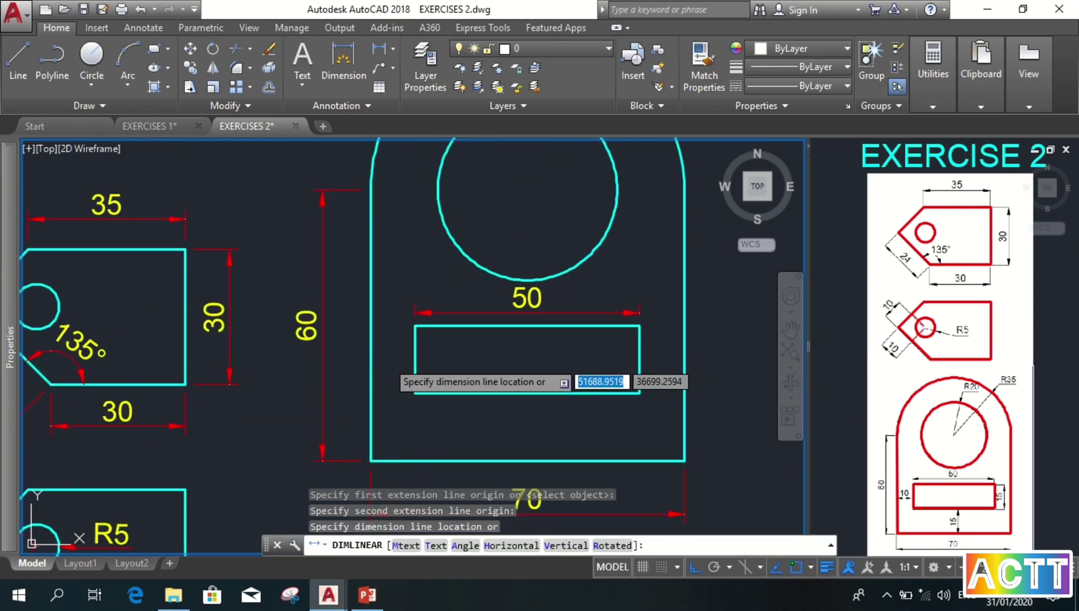
pyautogui.press('Return')
pyautogui.click(640, 326)
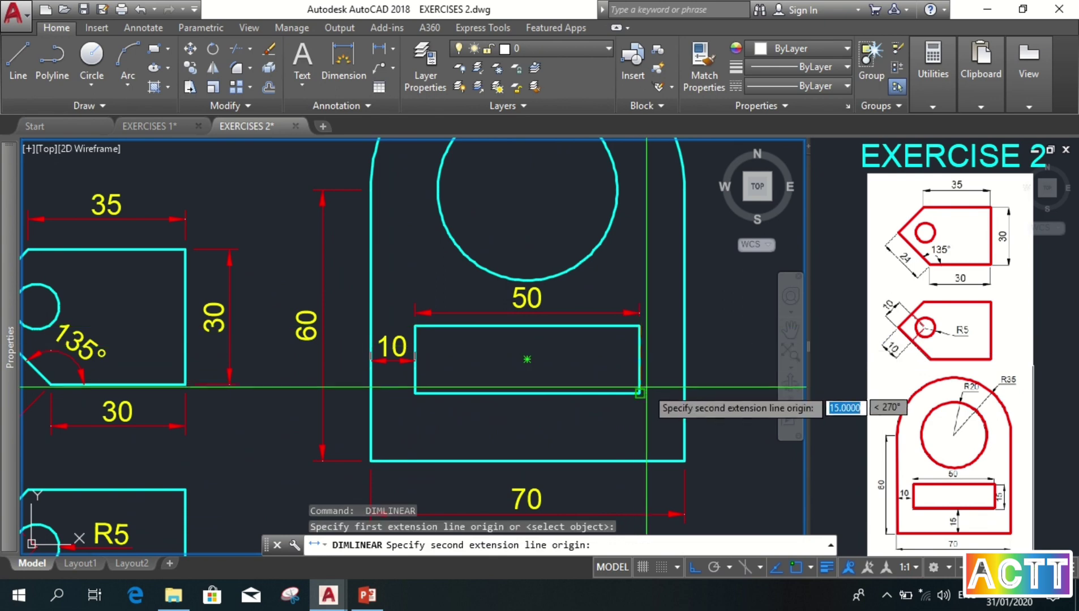
pyautogui.click(639, 394)
pyautogui.scroll(2, 670, 369)
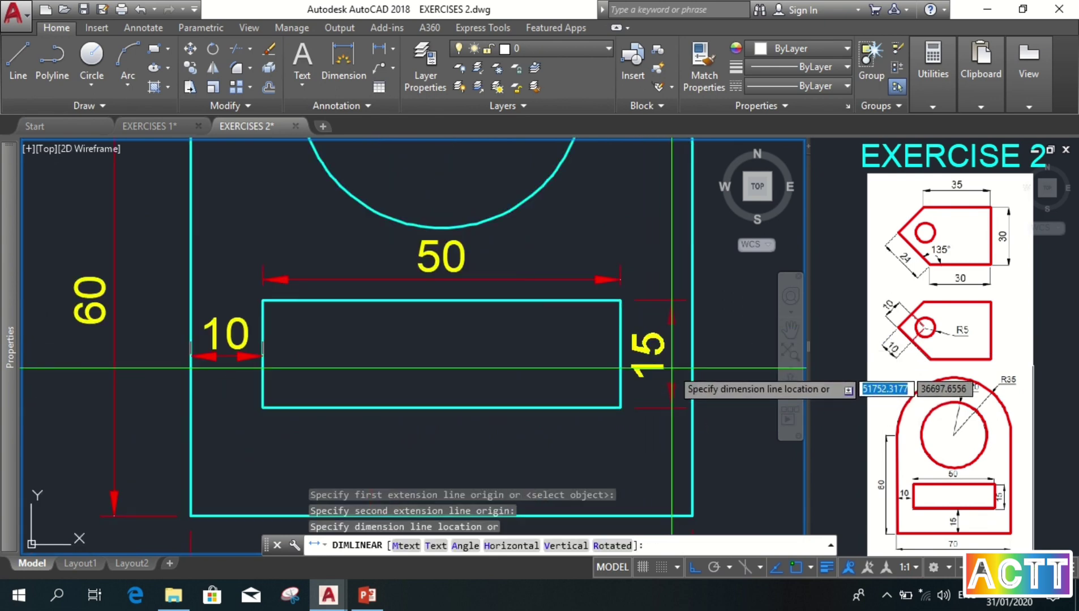
pyautogui.click(670, 369)
pyautogui.scroll(-4, 547, 414)
pyautogui.press('Return')
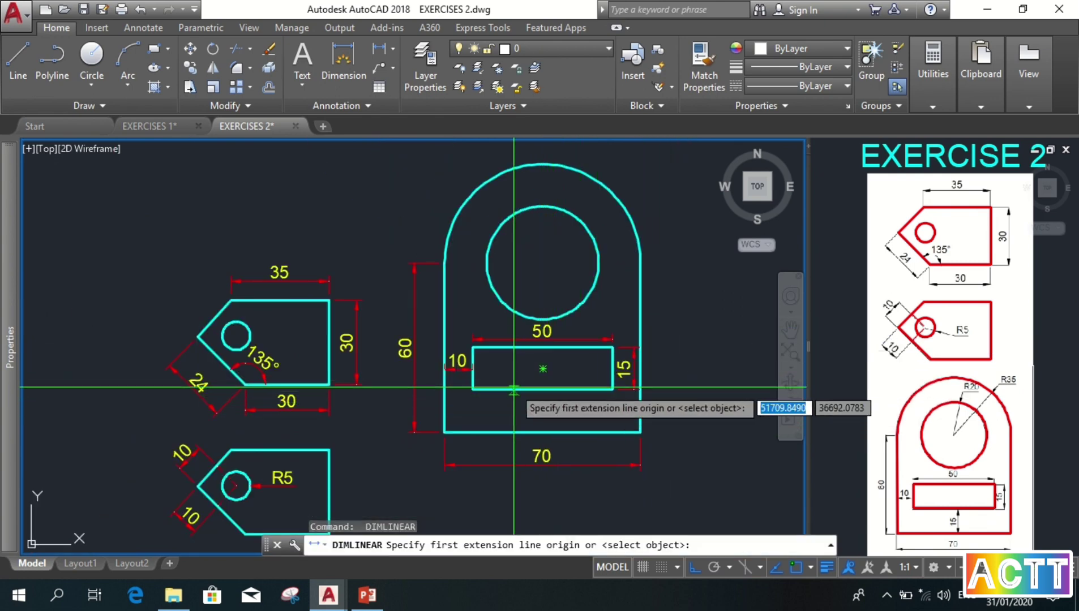
pyautogui.click(549, 390)
pyautogui.click(549, 433)
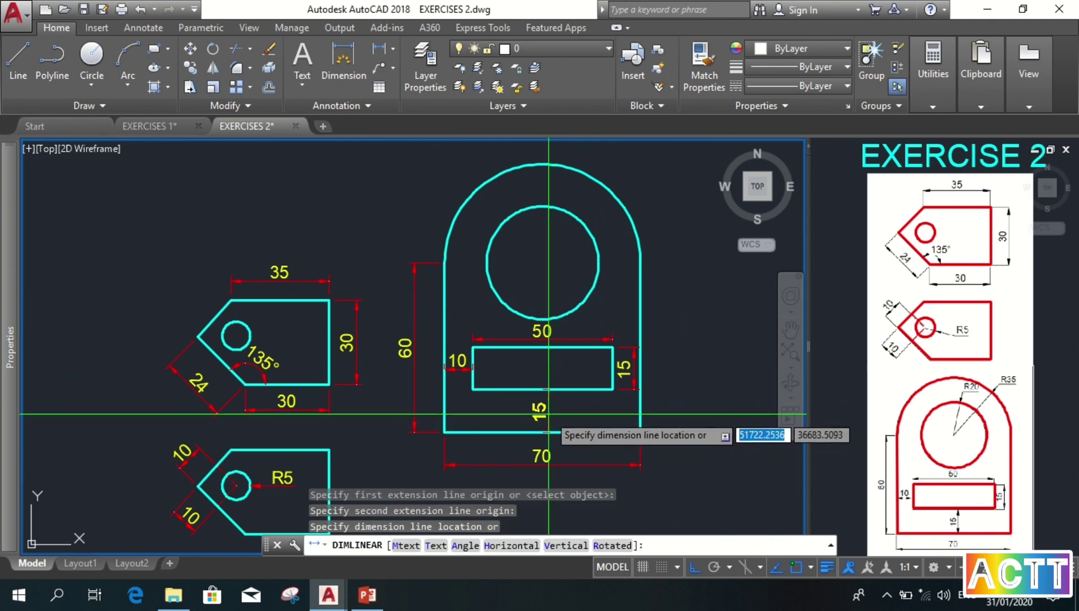
pyautogui.click(552, 420)
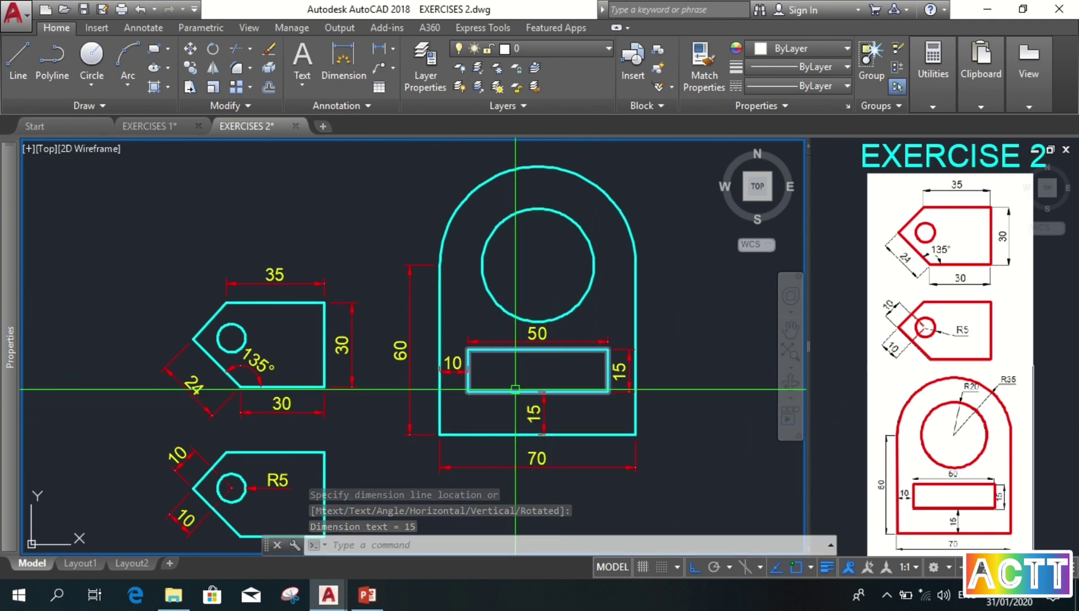
# Label the inner hole R20 and the outer arch R35 with radius dimensions
pyautogui.click(390, 47)
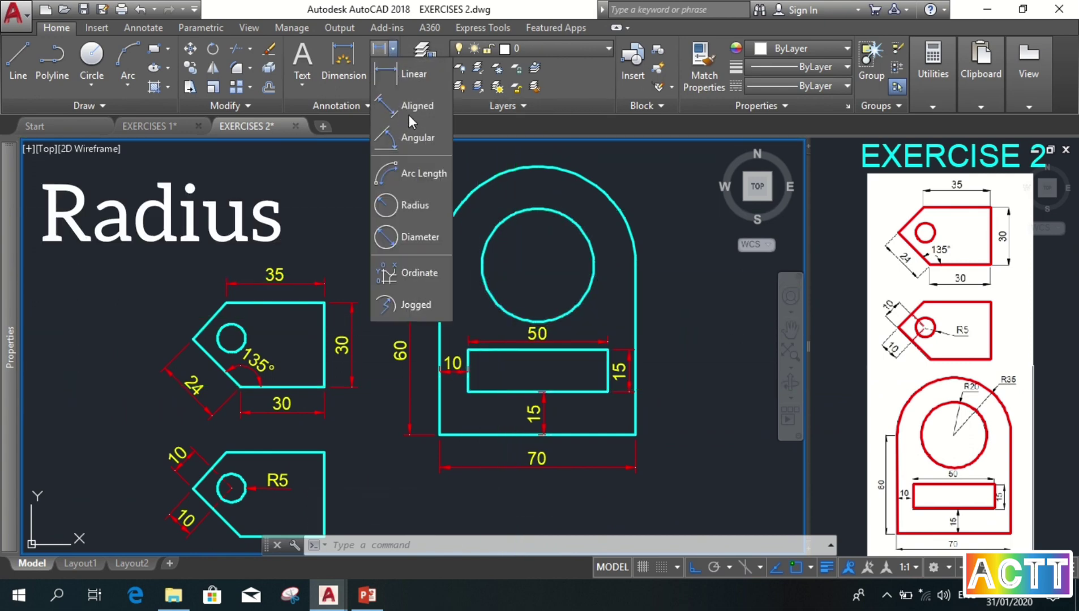
pyautogui.click(408, 200)
pyautogui.moveTo(558, 224); pyautogui.dragTo(467, 307, button='middle')
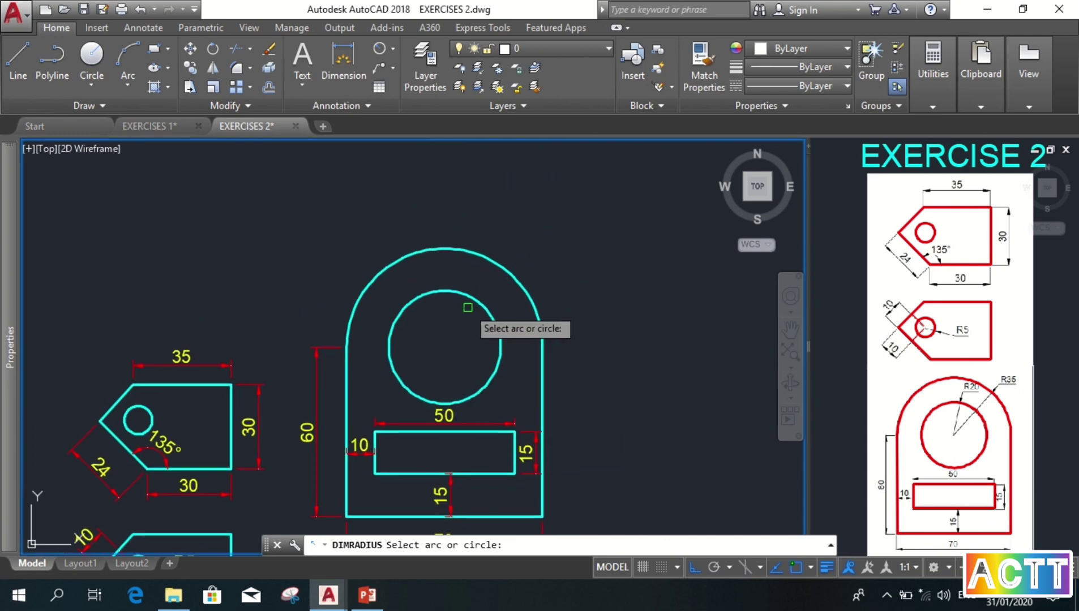
pyautogui.click(467, 295)
pyautogui.click(509, 207)
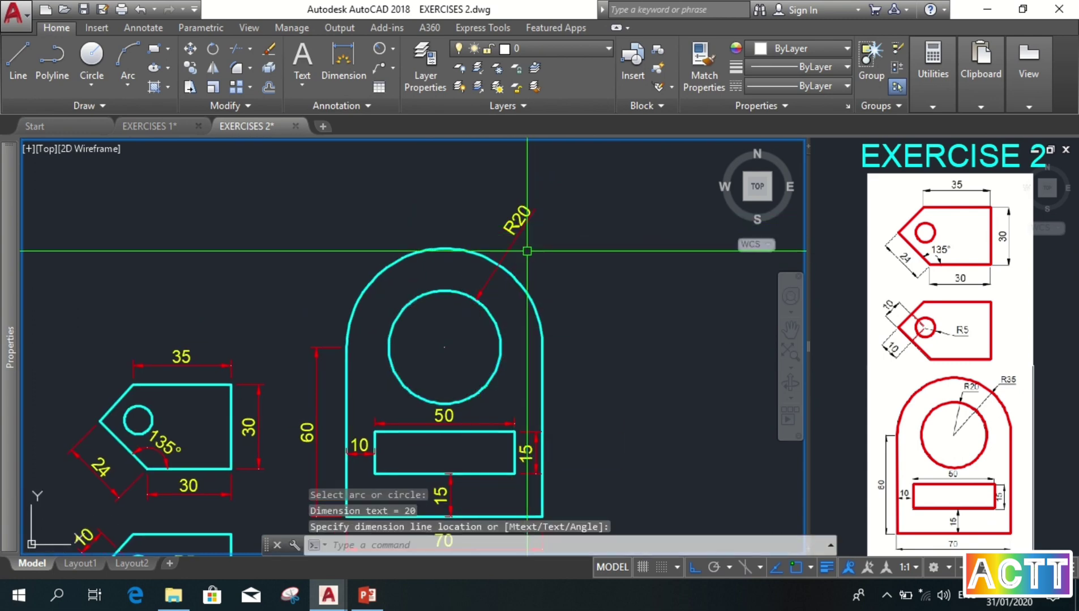
pyautogui.press('Return')
pyautogui.click(519, 274)
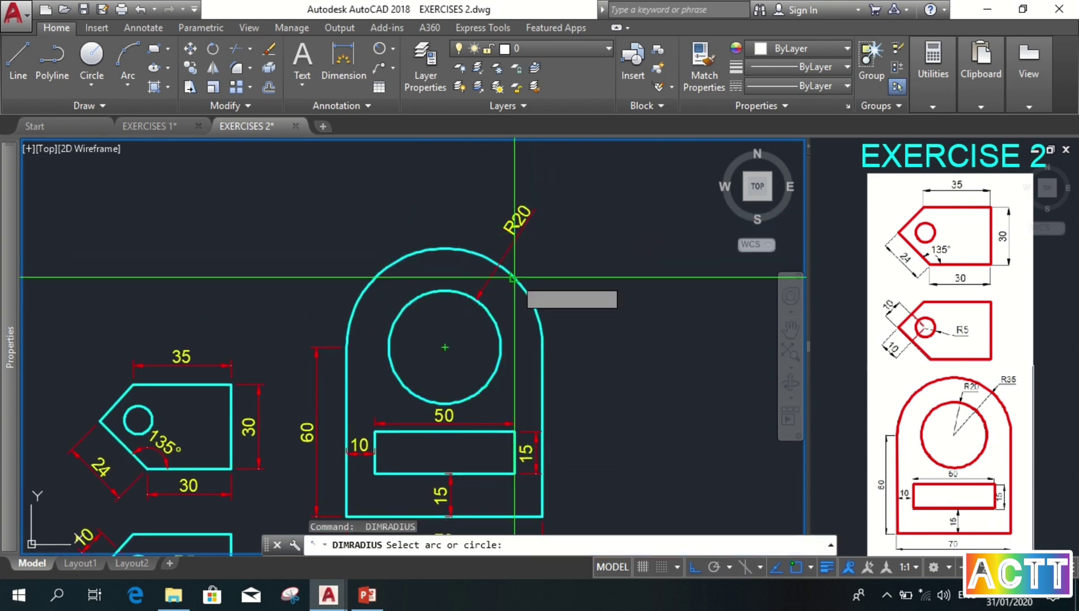
pyautogui.click(558, 262)
pyautogui.scroll(-2, 558, 262)
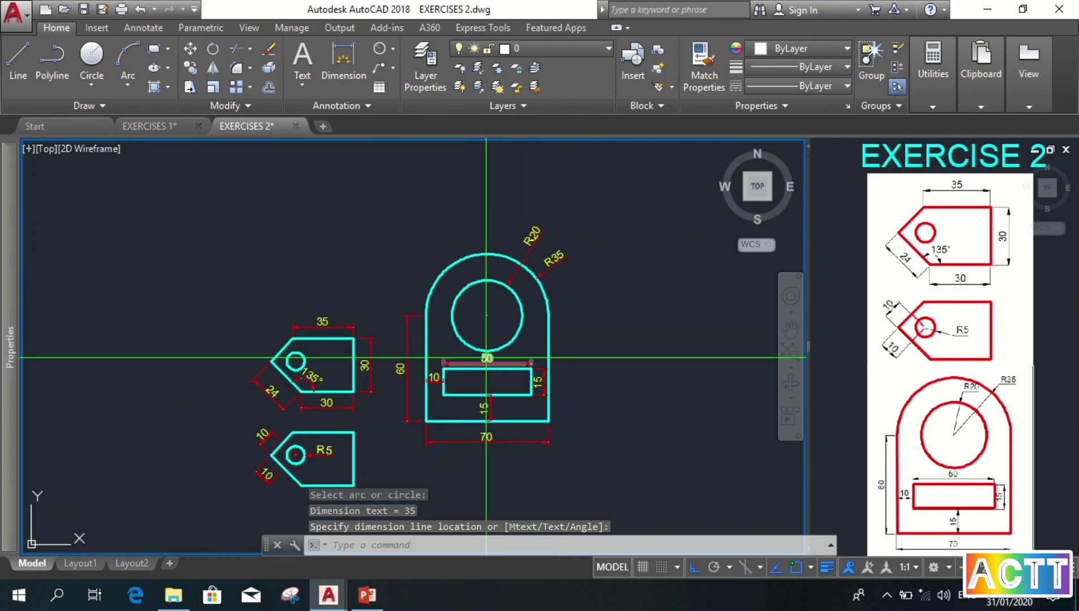
pyautogui.scroll(2, 485, 352)
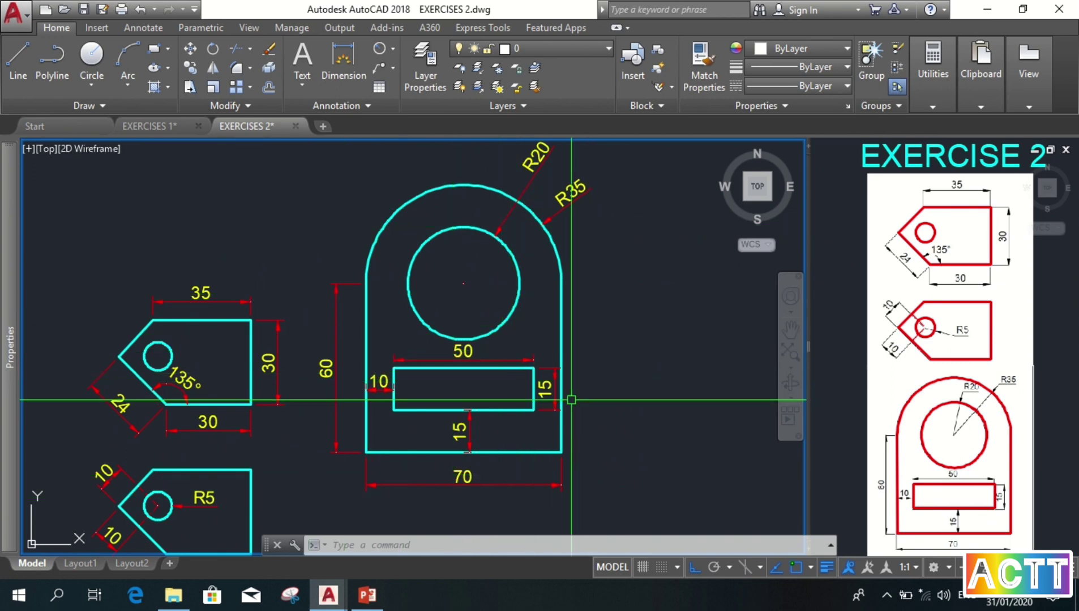
# Move the arched plate and its dimensions left toward the pentagon plates
pyautogui.scroll(-2, 566, 382)
pyautogui.click(627, 443)
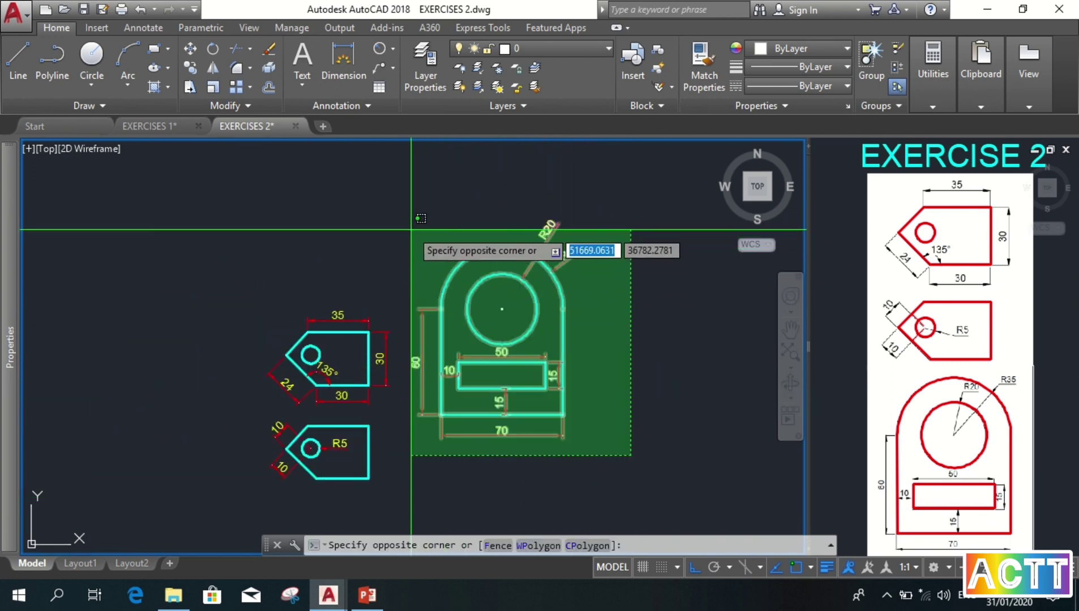
pyautogui.click(409, 145)
pyautogui.write('m')
pyautogui.press('Return')
pyautogui.click(626, 396)
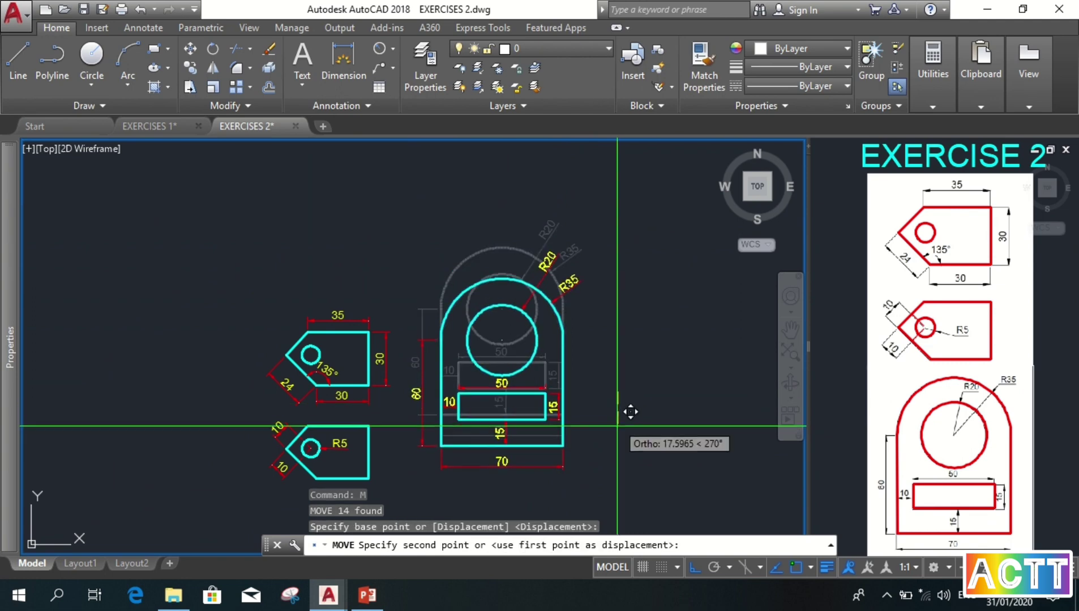
pyautogui.write('z')
# Zoom the view to frame all three dimensioned plates
pyautogui.press('Return')
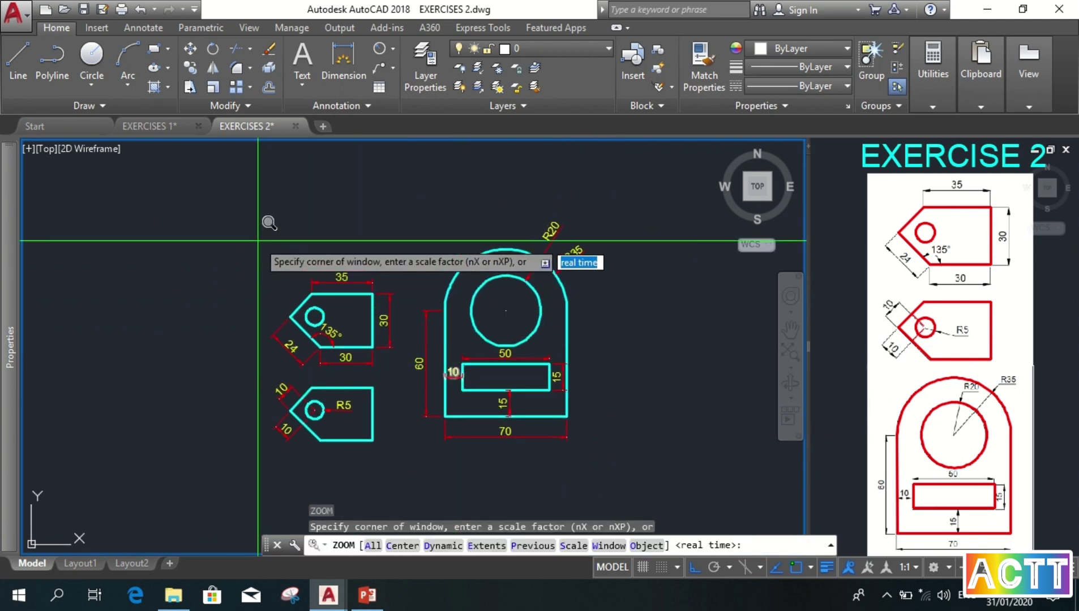
pyautogui.click(248, 212)
pyautogui.click(612, 441)
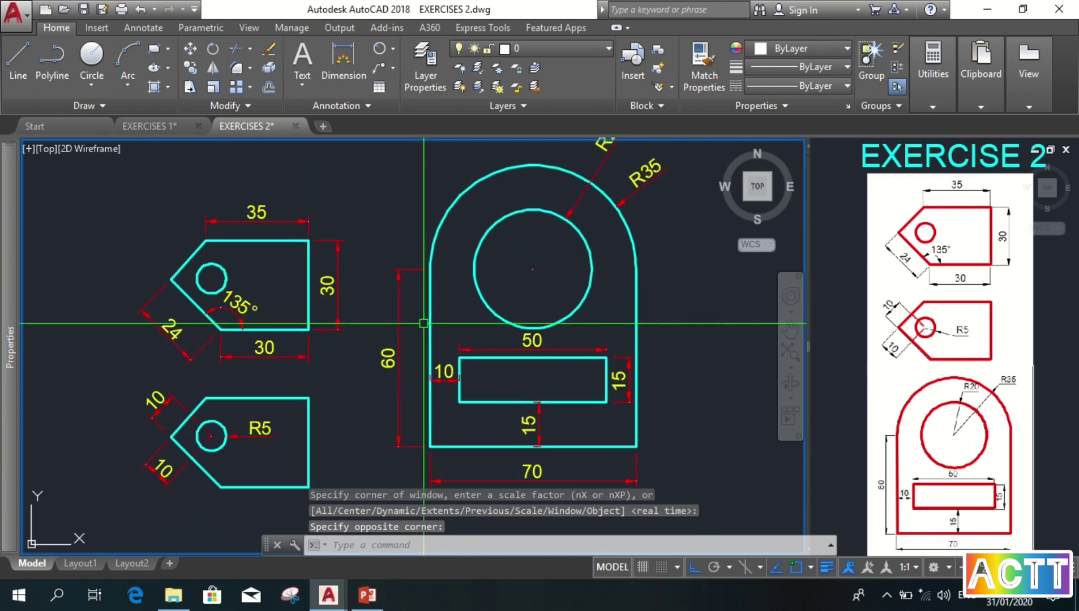
pyautogui.scroll(2, 424, 325)
pyautogui.moveTo(429, 326)
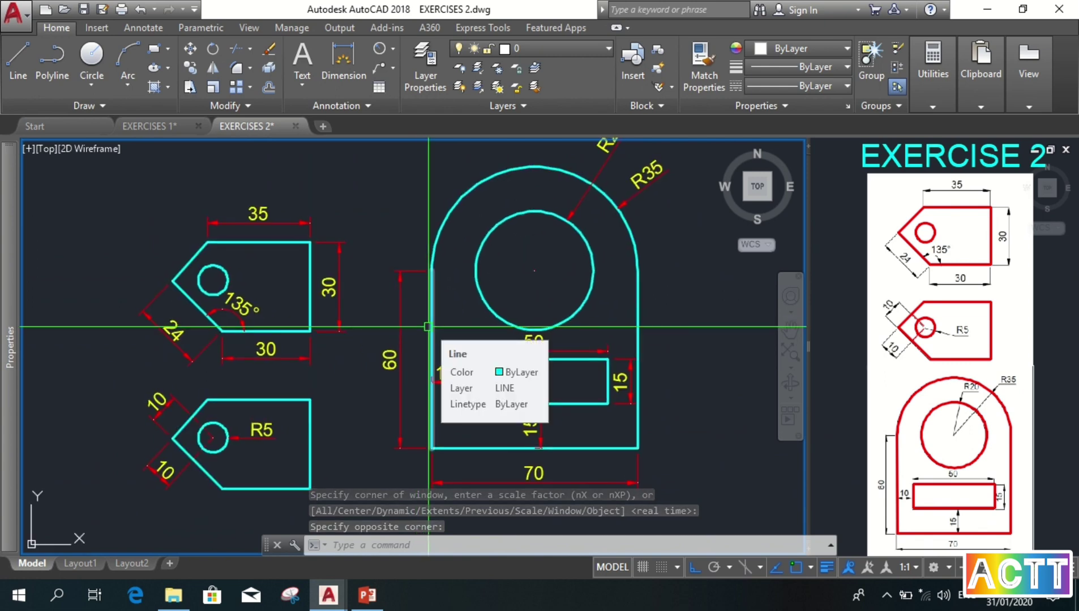